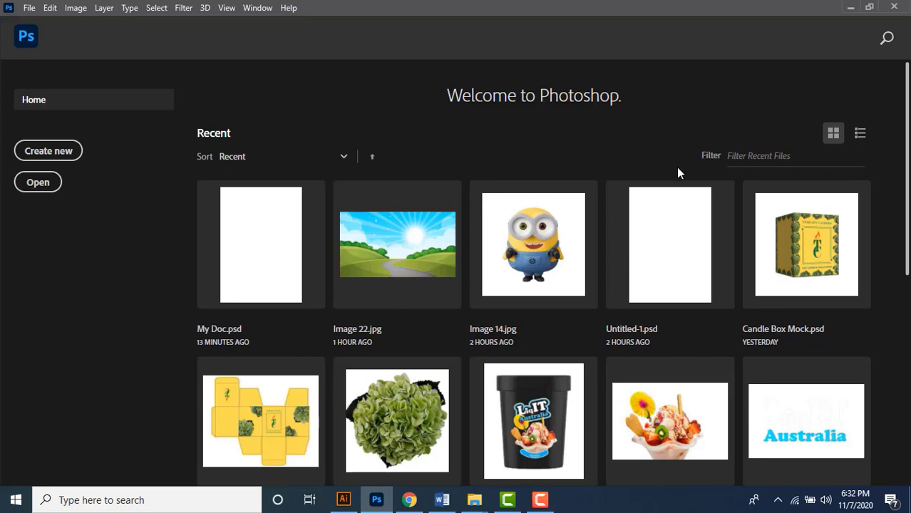
Open the new document setup and review the blank presets for photo, print, art, web, mobile and film
left_click(29, 8)
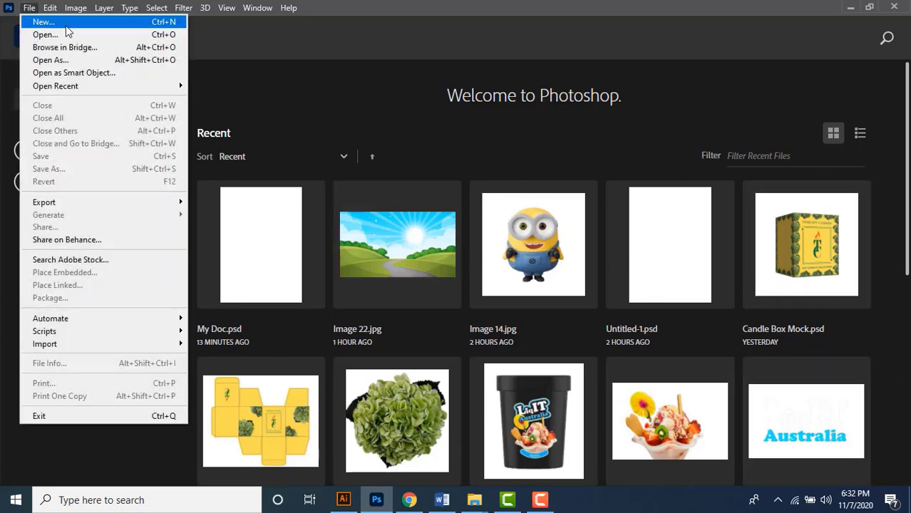
left_click(66, 25)
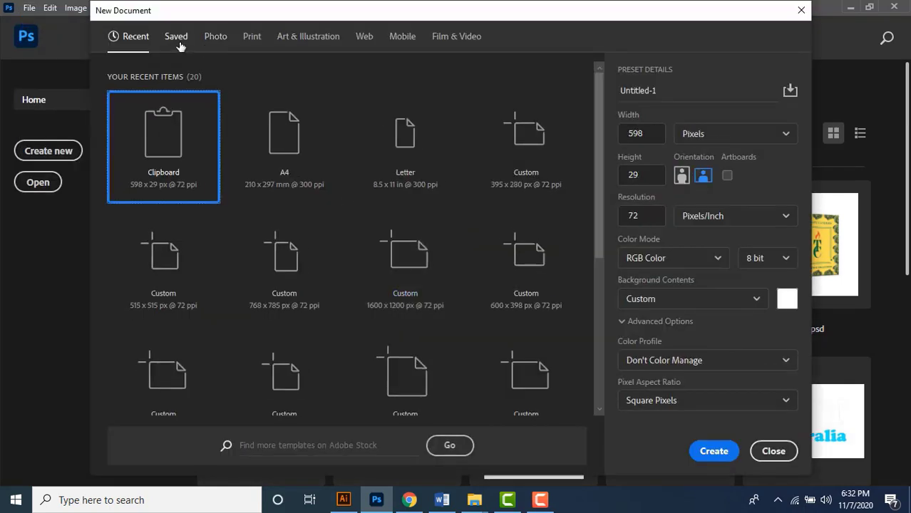
left_click(214, 39)
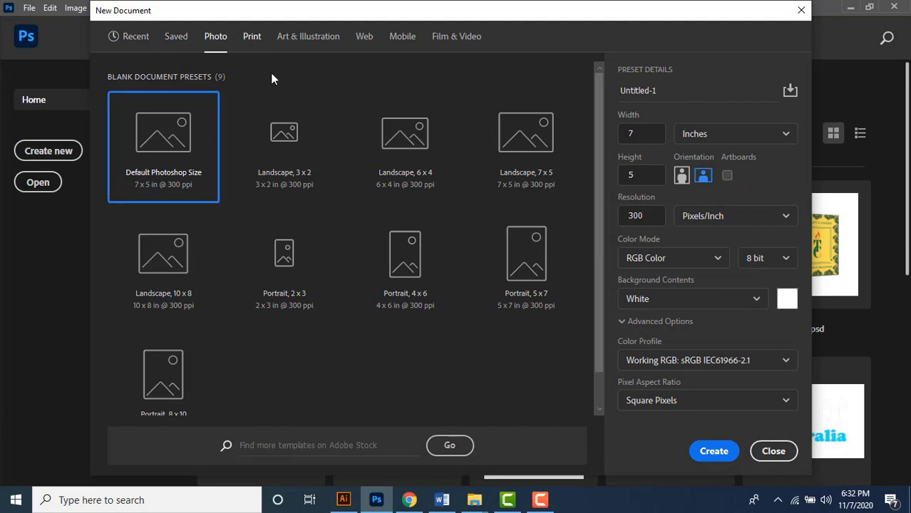
left_click(251, 37)
left_click(308, 37)
left_click(364, 39)
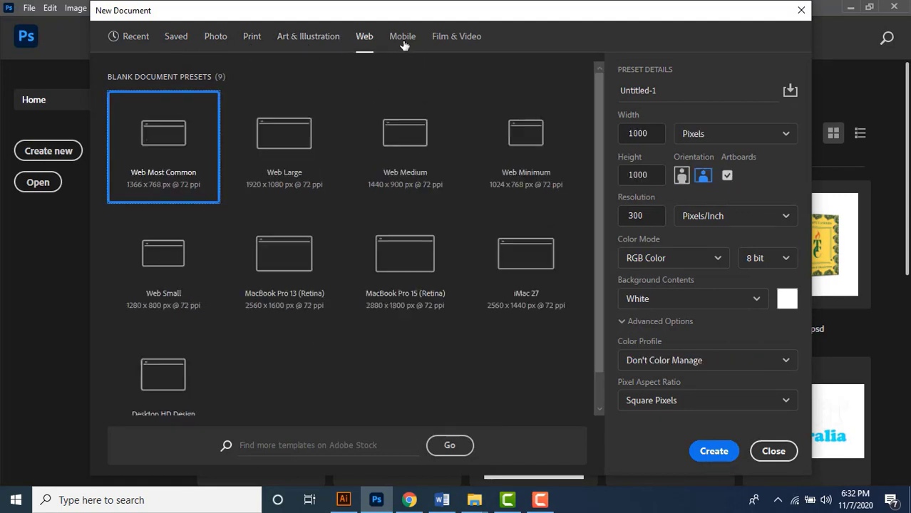
left_click(402, 39)
left_click(454, 42)
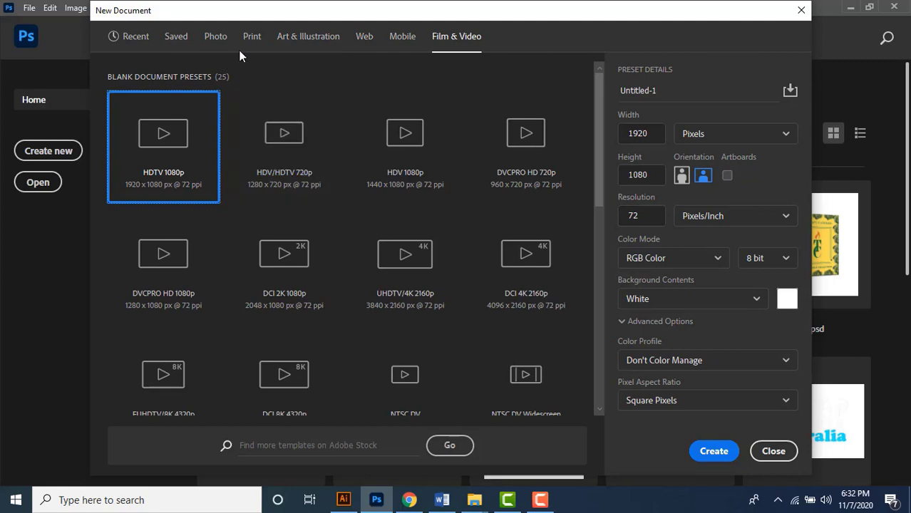
scroll(500, 143, "down", 3)
scroll(399, 350, "up", 3)
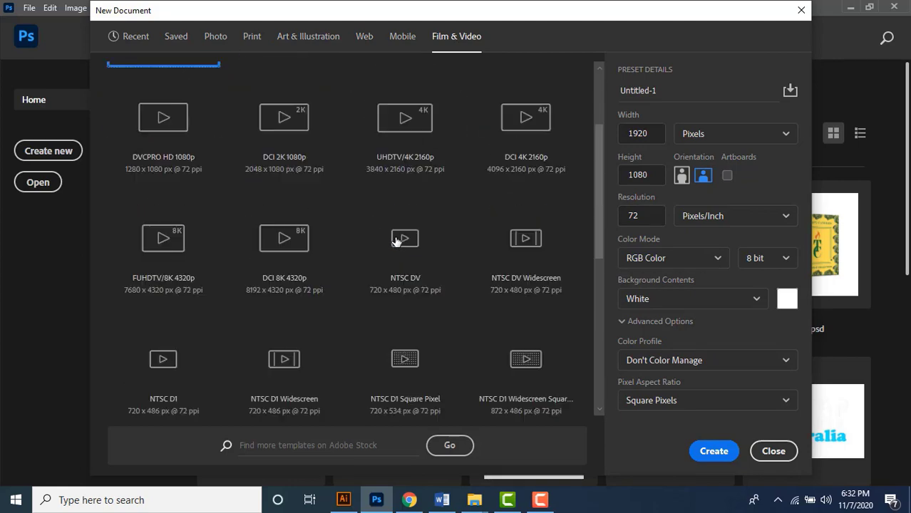
left_click(366, 43)
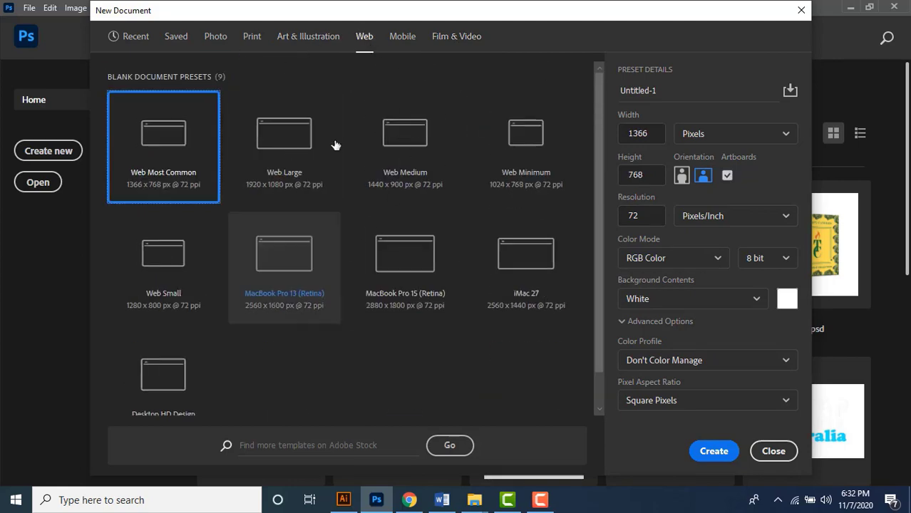
Create a new document from the A4 print preset with the color mode set to CMYK Color
left_click(252, 41)
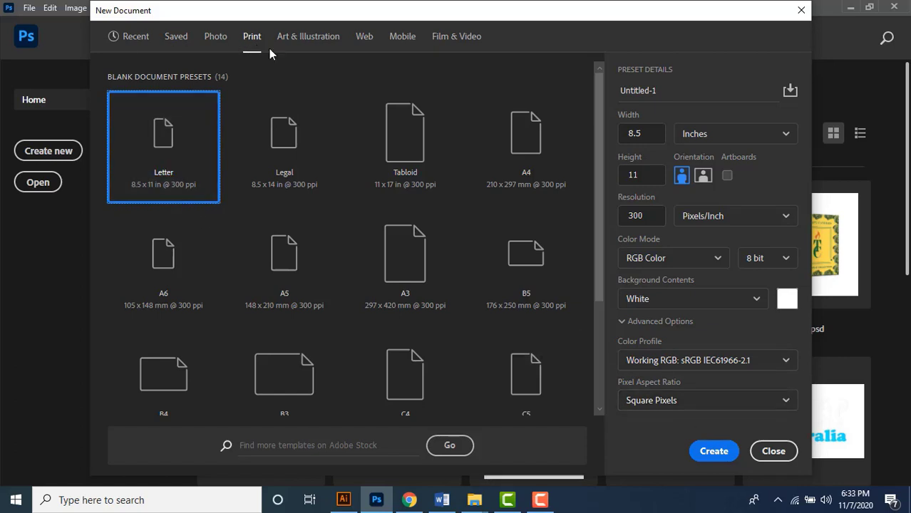
left_click(530, 149)
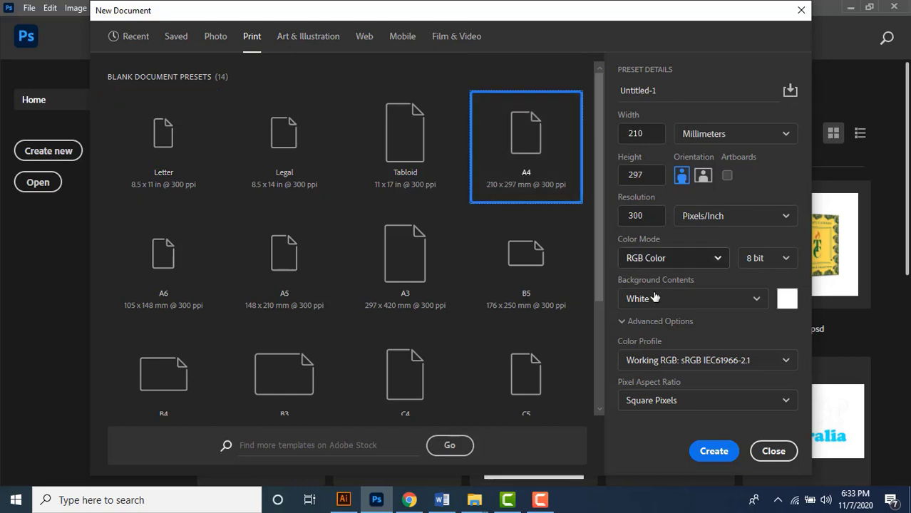
left_click(678, 257)
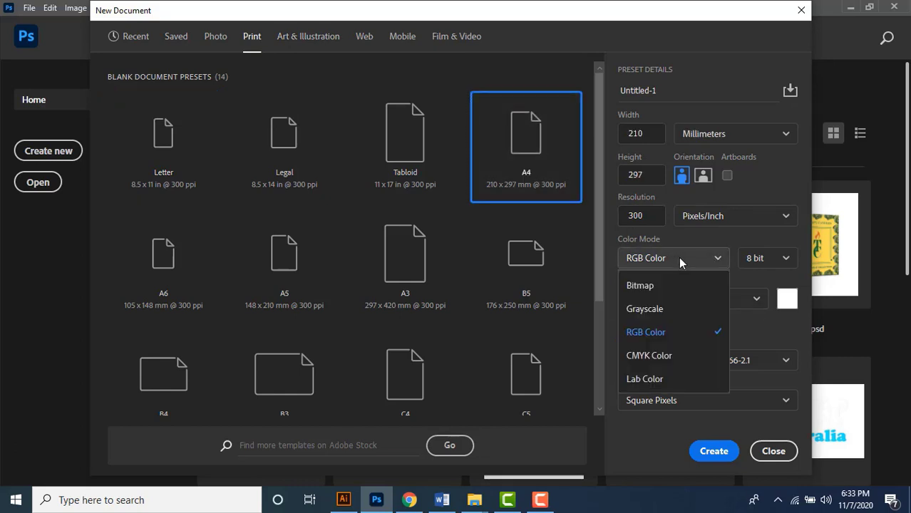
left_click(673, 359)
left_click(707, 452)
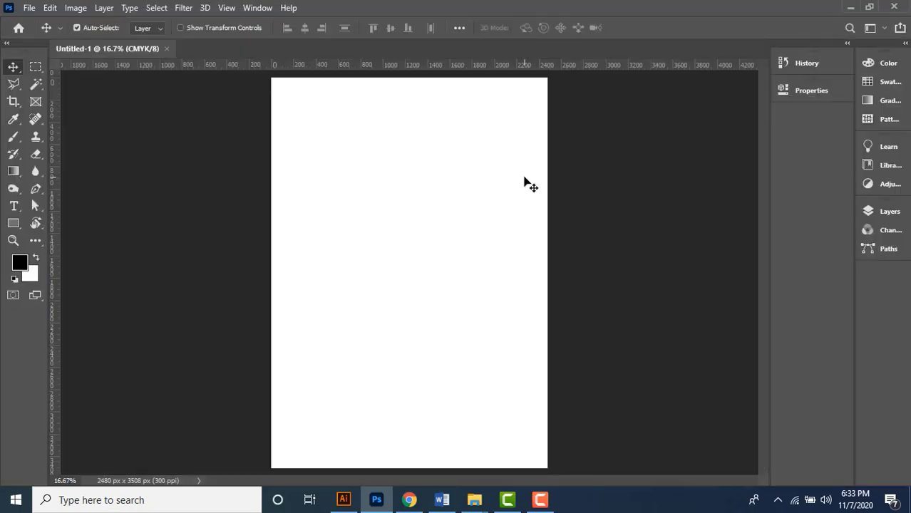
Reset the Essentials workspace to its default layout
left_click(254, 8)
mouse_move(322, 33)
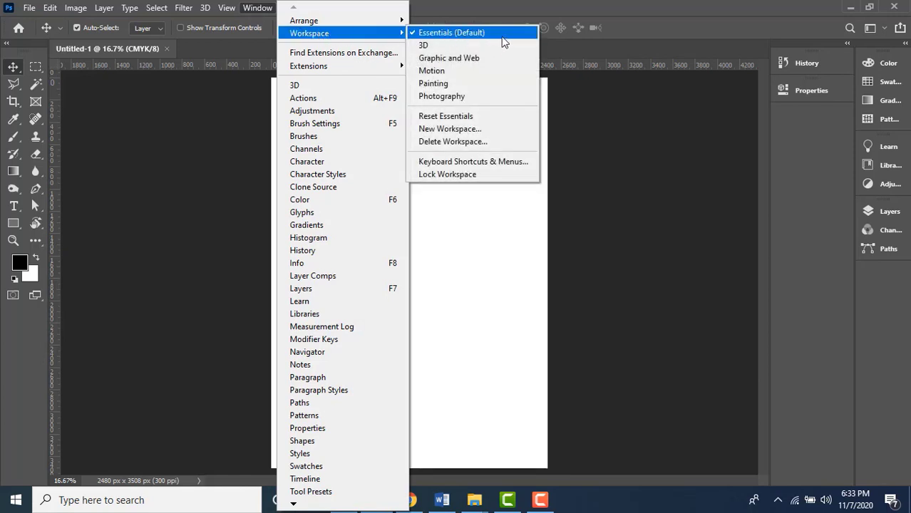
left_click(481, 115)
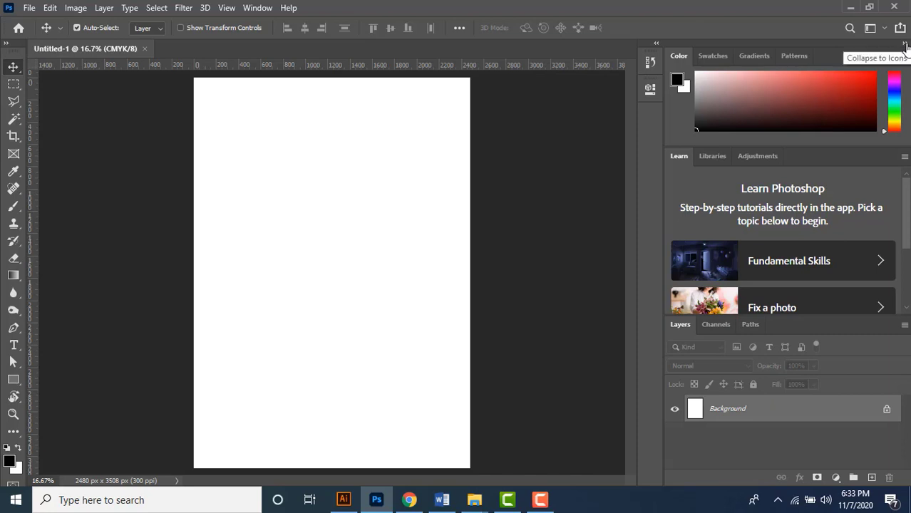
View the swatches, gradients and patterns in the expanded dock and return to the color picker
left_click(711, 56)
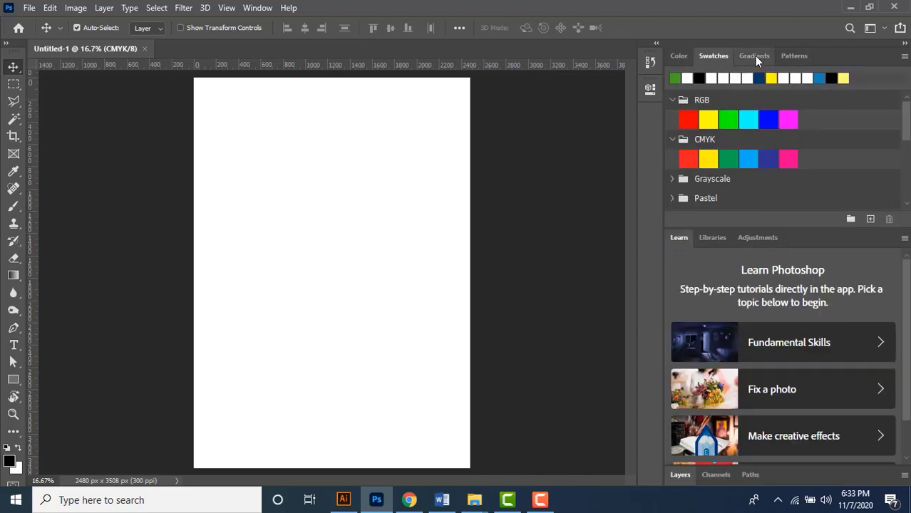
left_click(754, 56)
left_click(792, 56)
left_click(678, 60)
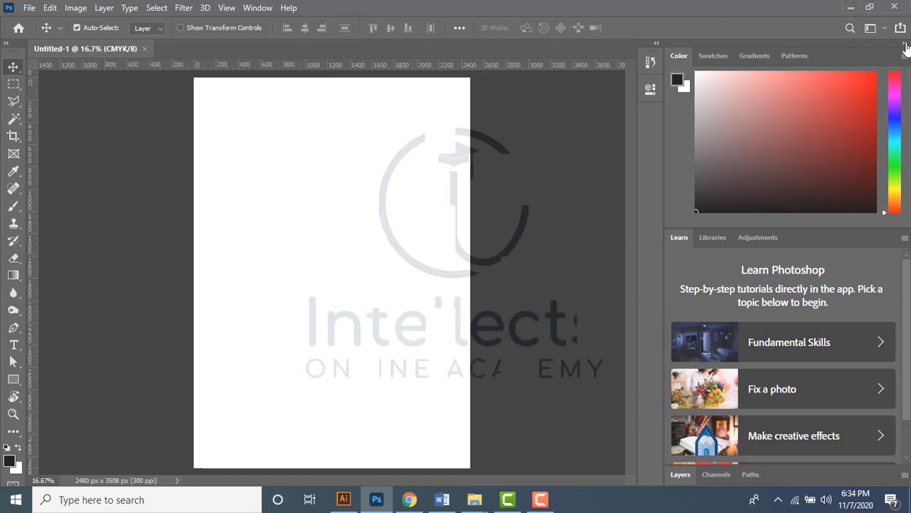
Collapse the panel docks to icons and widen the History and Properties column to show its labels
left_click(905, 44)
left_click(829, 44)
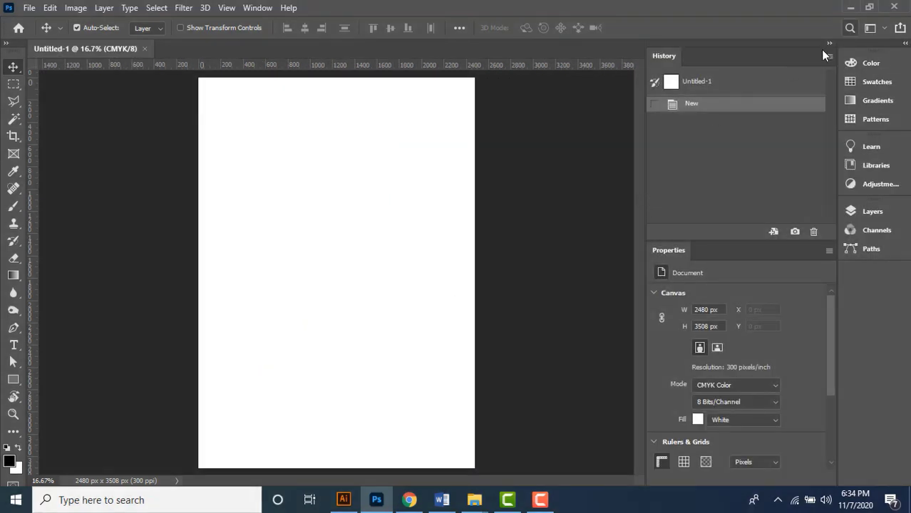
left_click(830, 44)
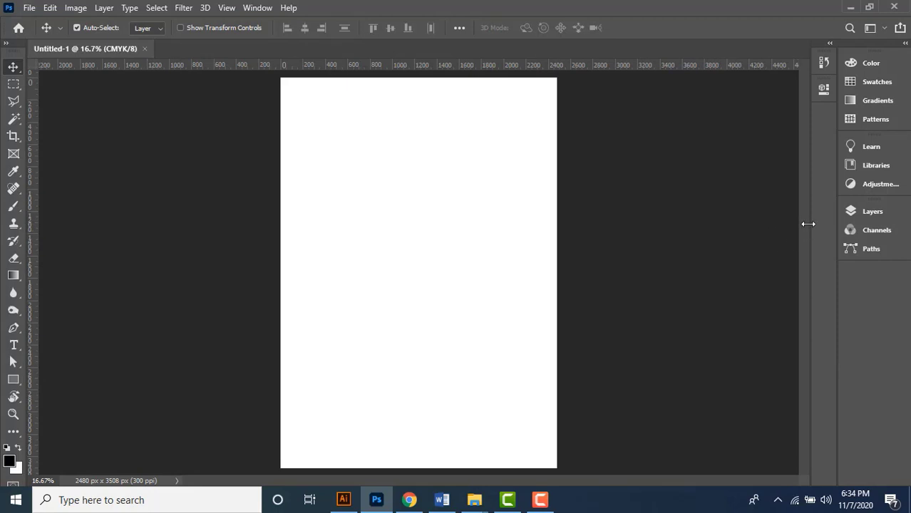
left_click_drag(806, 225, 749, 228)
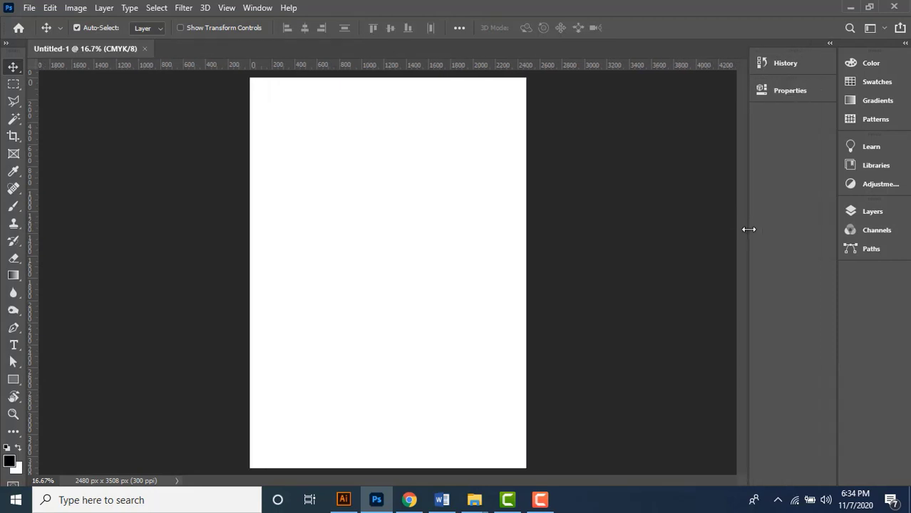
Look through the collapsed Color, Swatches, Gradients and Patterns panels, close them and slightly narrow the dock
left_click(869, 68)
left_click(870, 81)
left_click(871, 99)
left_click(874, 118)
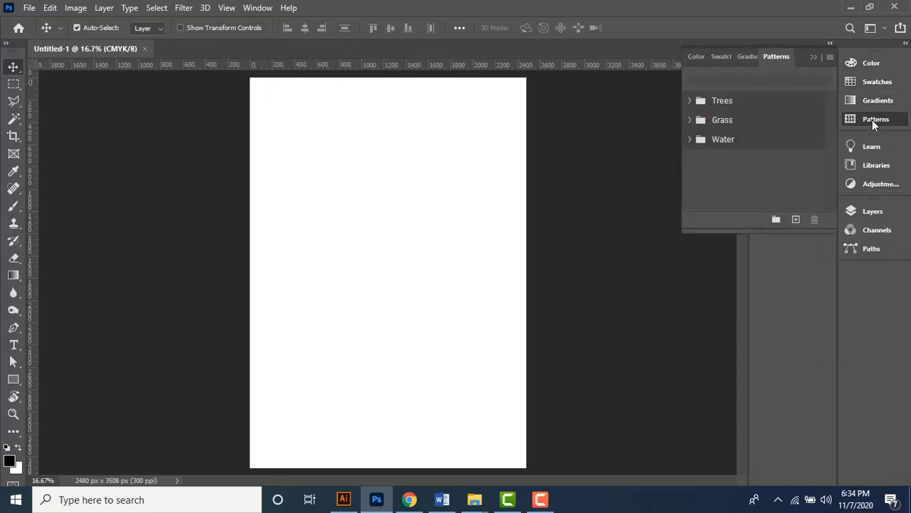
left_click(812, 57)
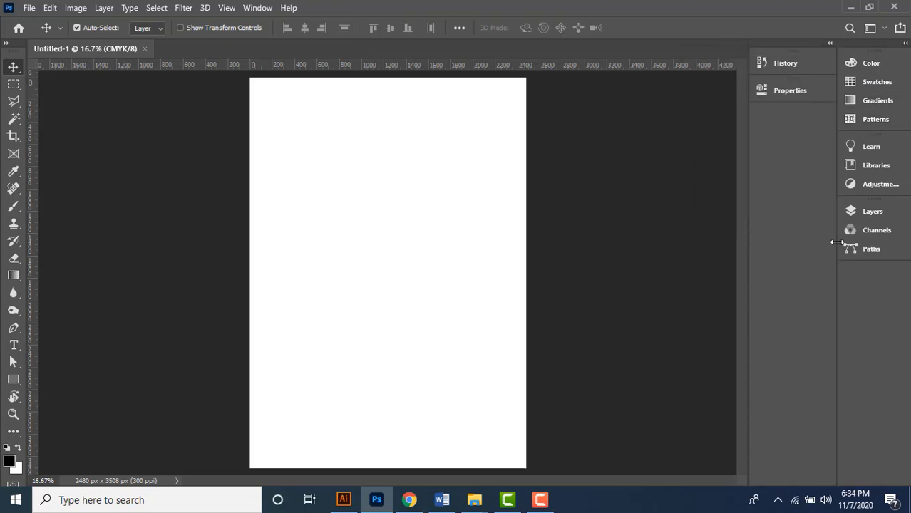
mouse_move(834, 243)
left_mouse_down()
mouse_move(871, 246)
mouse_move(847, 247)
left_mouse_up()
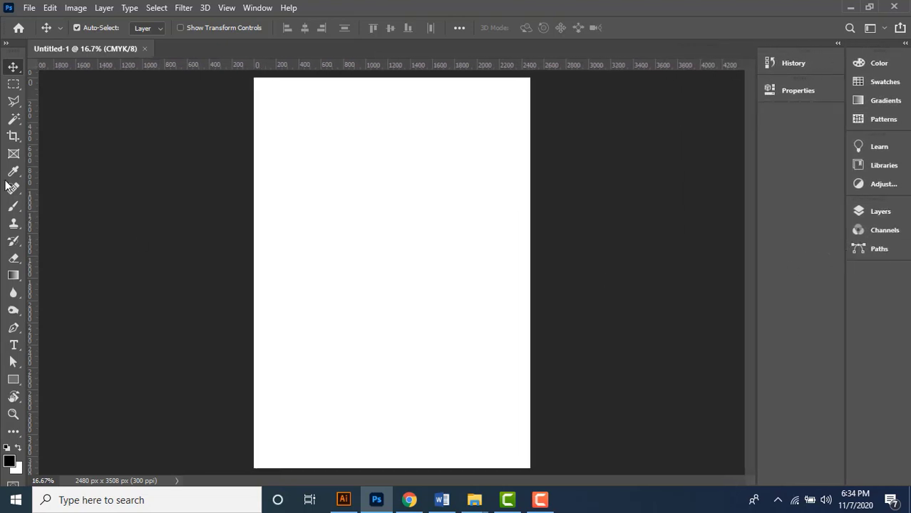
Arrange the toolbox in two columns and inspect the tools grouped with Magic Wand, Lasso and Spot Healing Brush
right_click(12, 67)
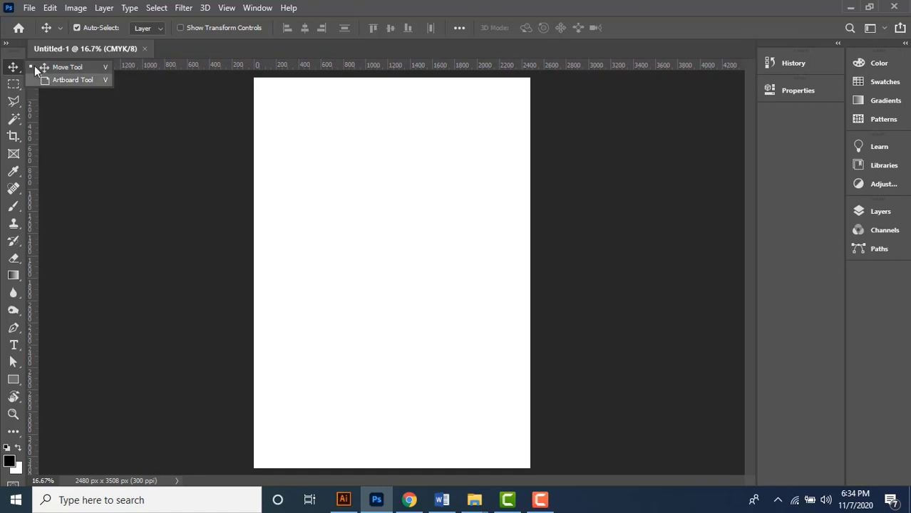
left_click(7, 44)
left_click(36, 83)
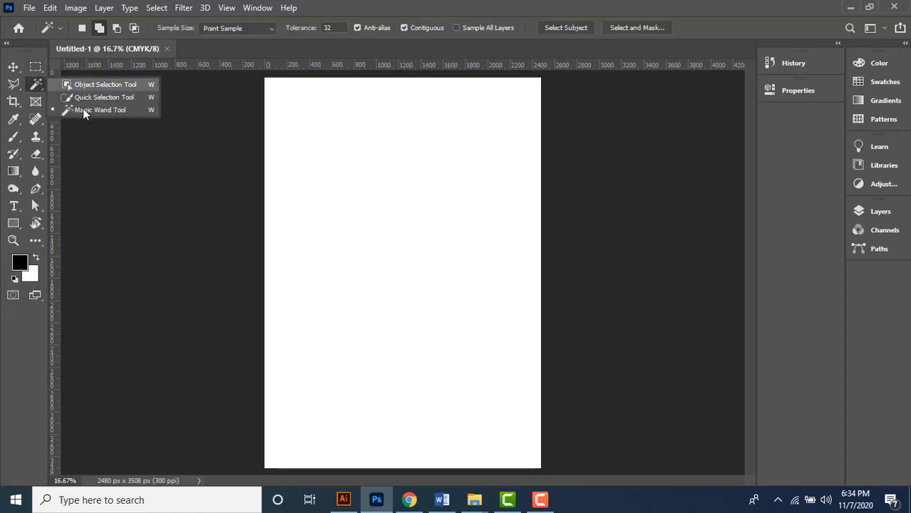
left_click(13, 83)
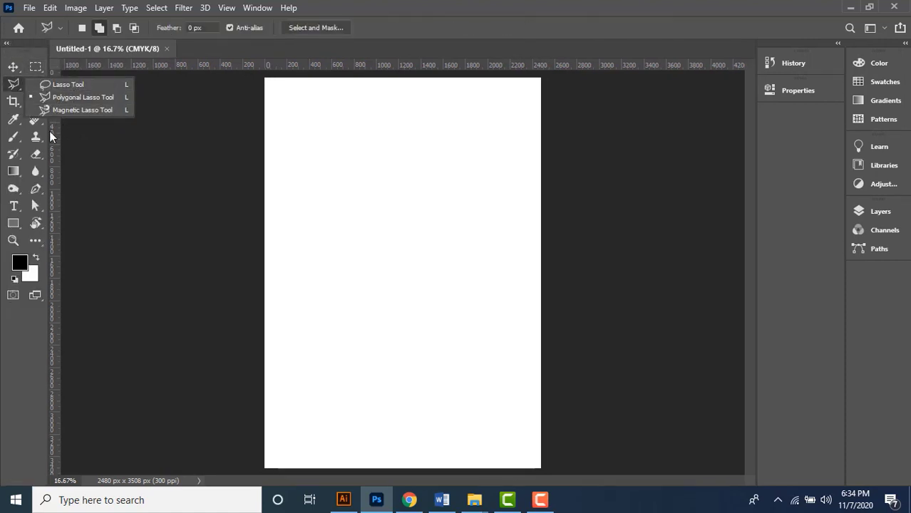
left_click(38, 136)
left_click(38, 119)
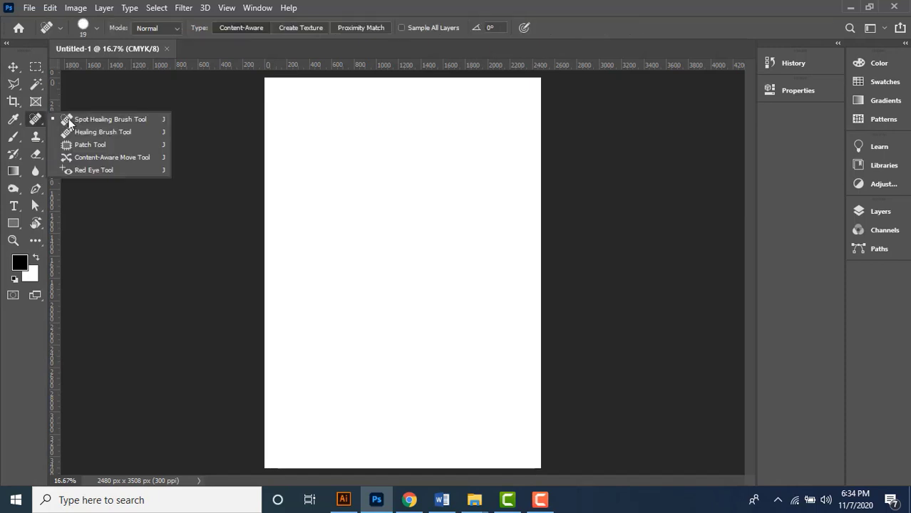
left_click(156, 261)
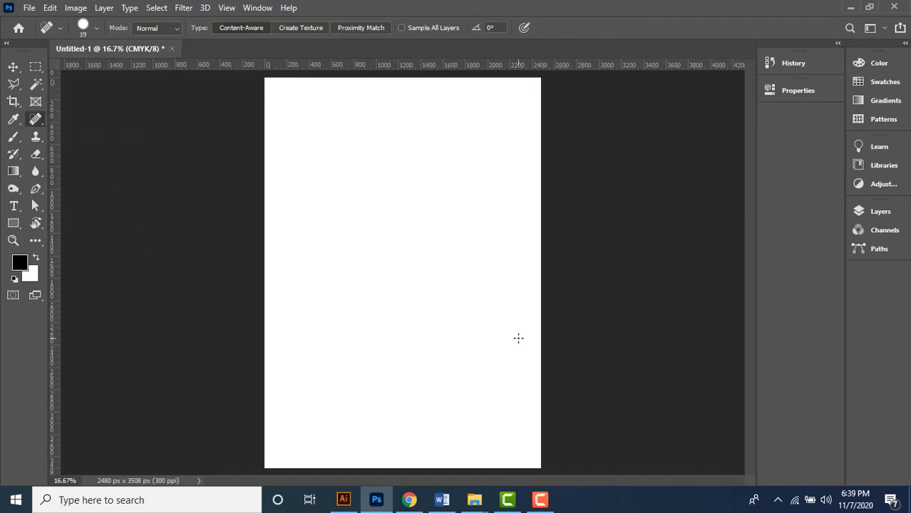
Start saving the document under a new name on the computer, and stop the storage choice from being shown again
key("ctrl+shift+s")
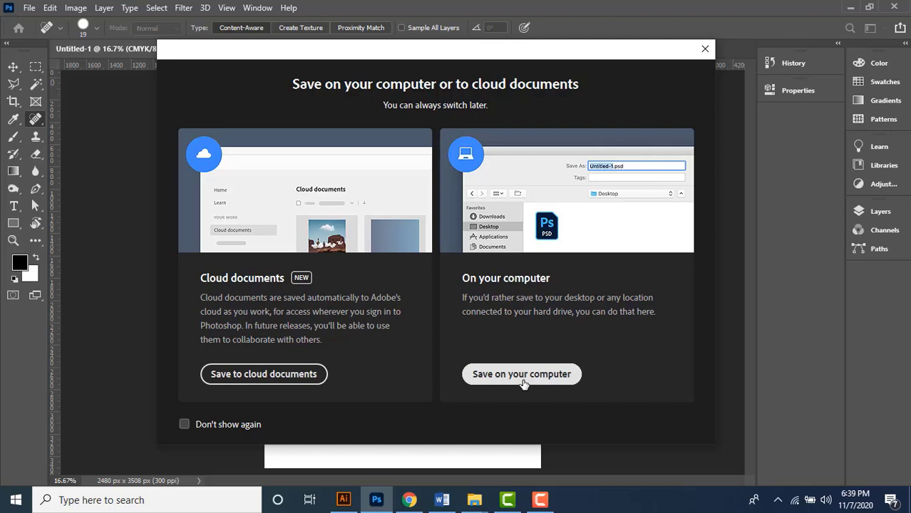
mouse_move(416, 53)
left_mouse_down()
mouse_move(436, 68)
mouse_move(399, 57)
left_mouse_up()
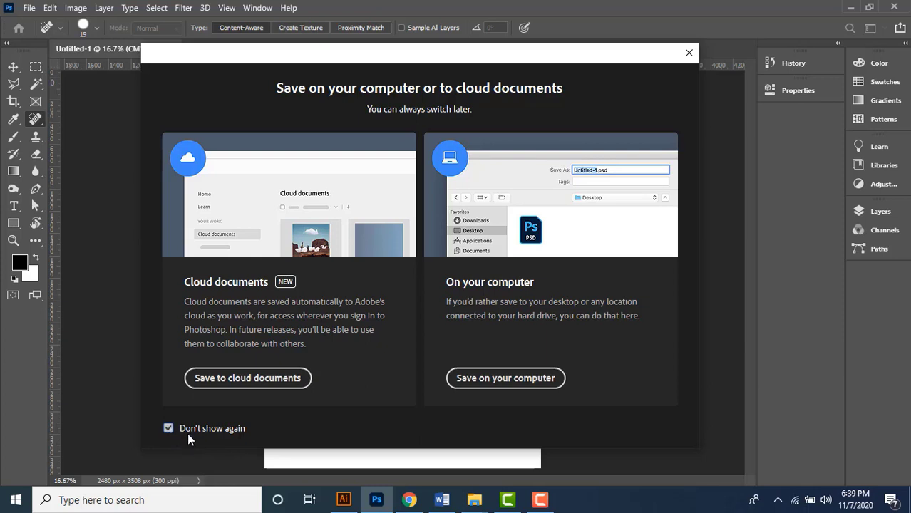
left_click(529, 380)
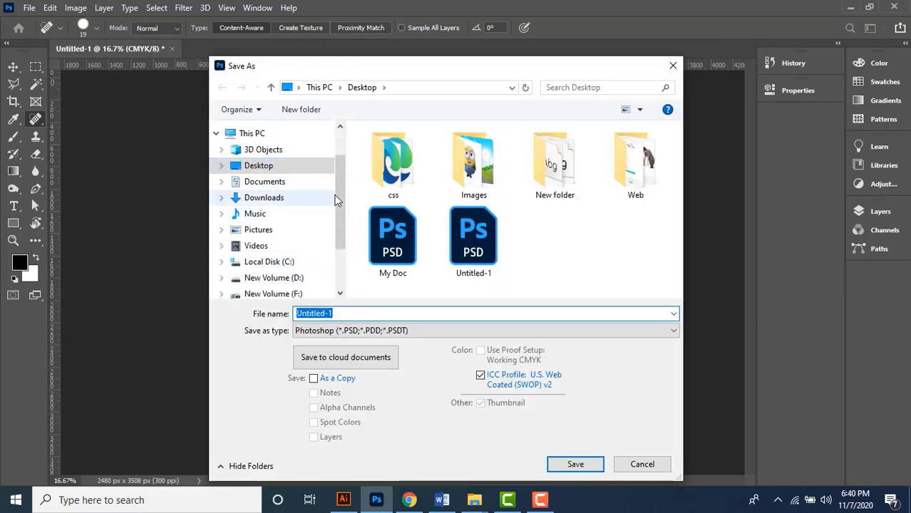
Choose the Desktop as the save location and Photoshop (*.PSD;*.PDD;*.PSDT) as the file type
left_click_drag(337, 198, 349, 164)
left_click(295, 243)
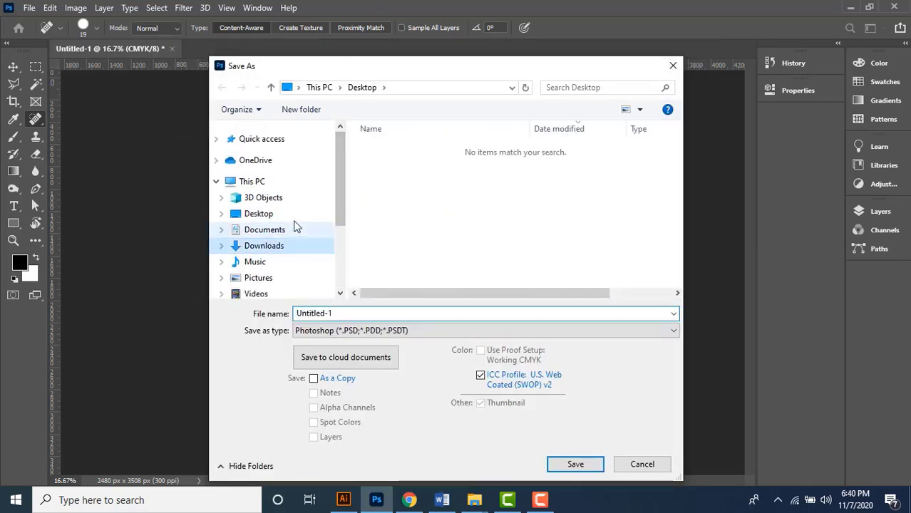
left_click(293, 214)
left_click_drag(337, 178, 338, 248)
left_click(372, 333)
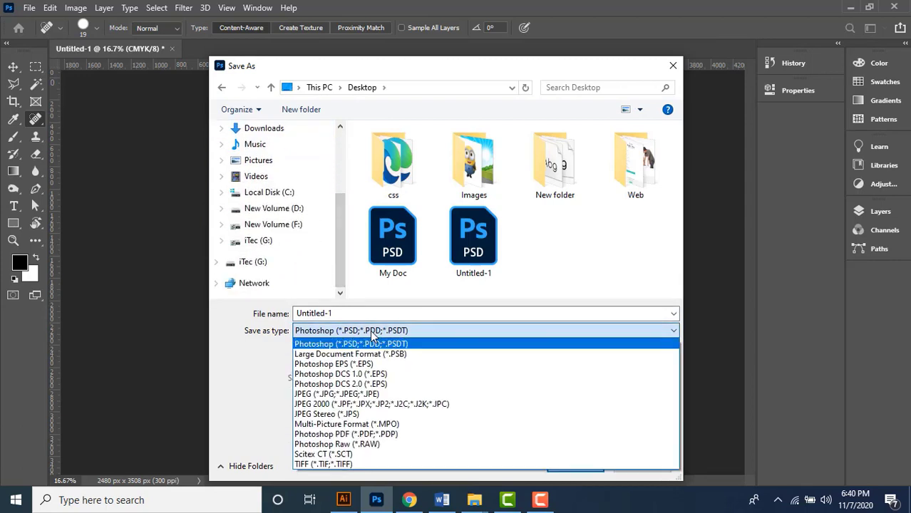
left_click(311, 349)
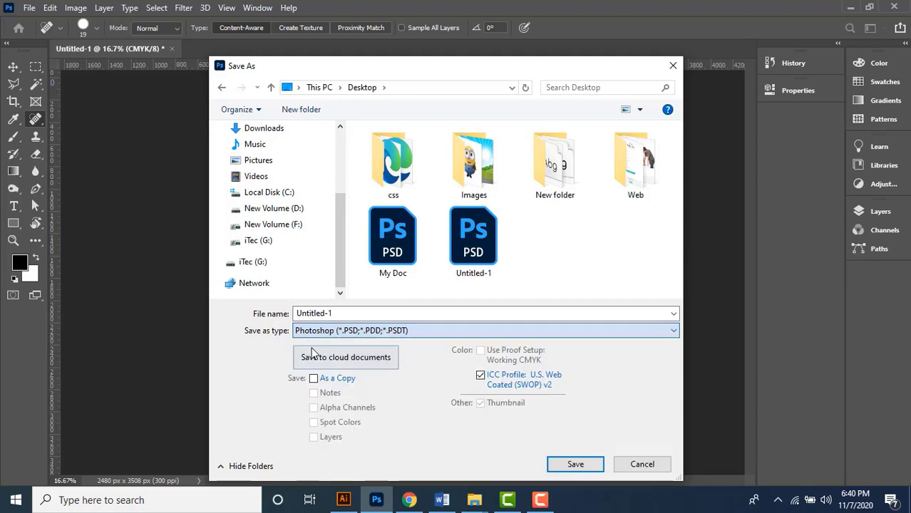
Name the file My Doc1
left_click(348, 313)
left_click_drag(348, 314, 188, 314)
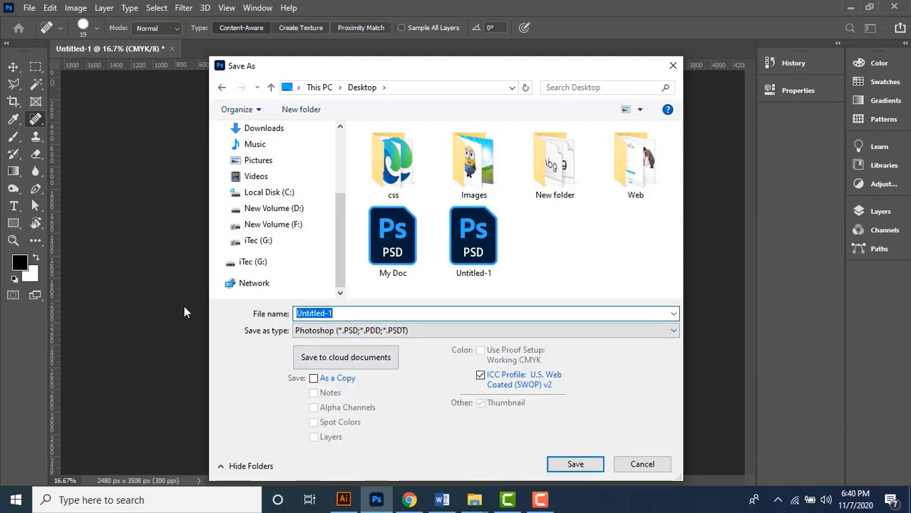
type("My Doc")
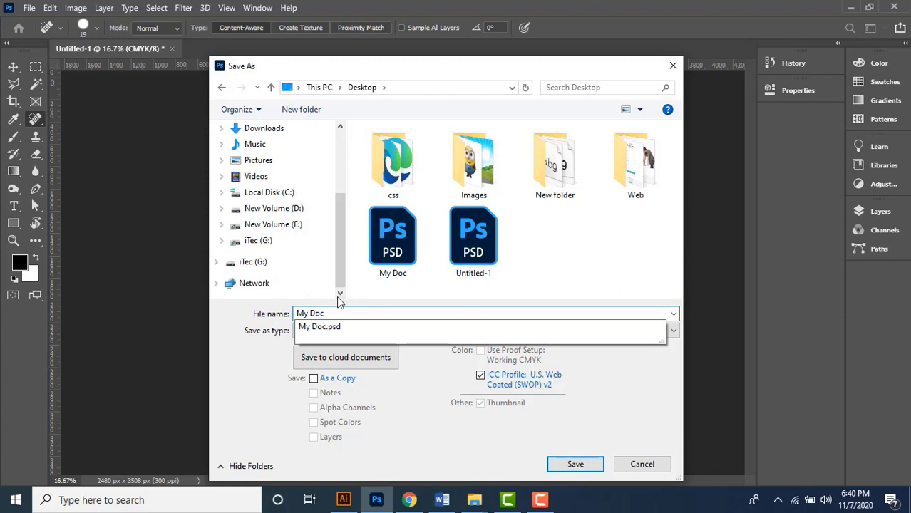
type("1")
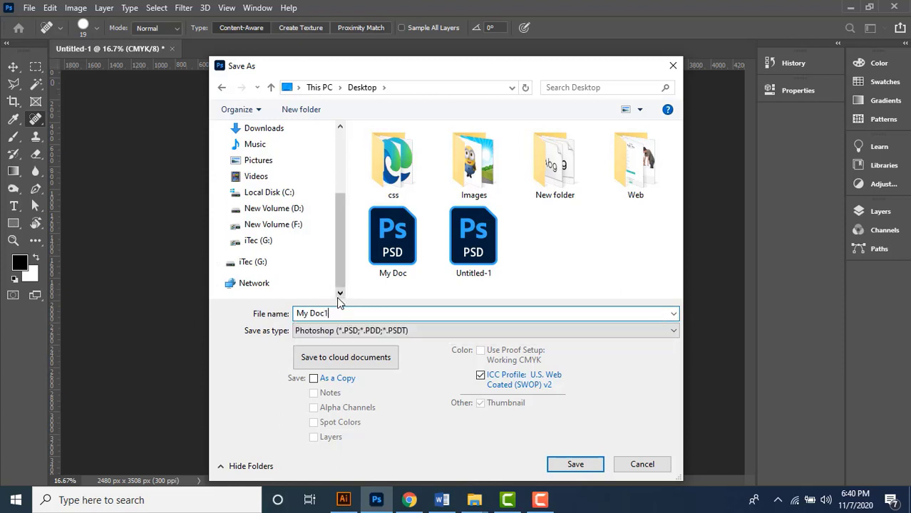
Save the document to the Desktop as the Photoshop file My Doc1
left_click(574, 465)
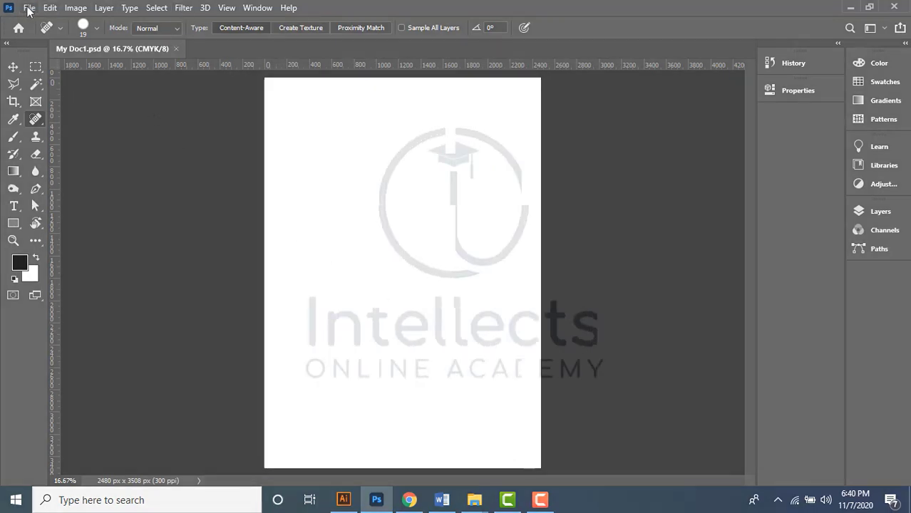
Browse the Desktop for Photoshop files that can be opened, and leave without opening any
left_click(28, 9)
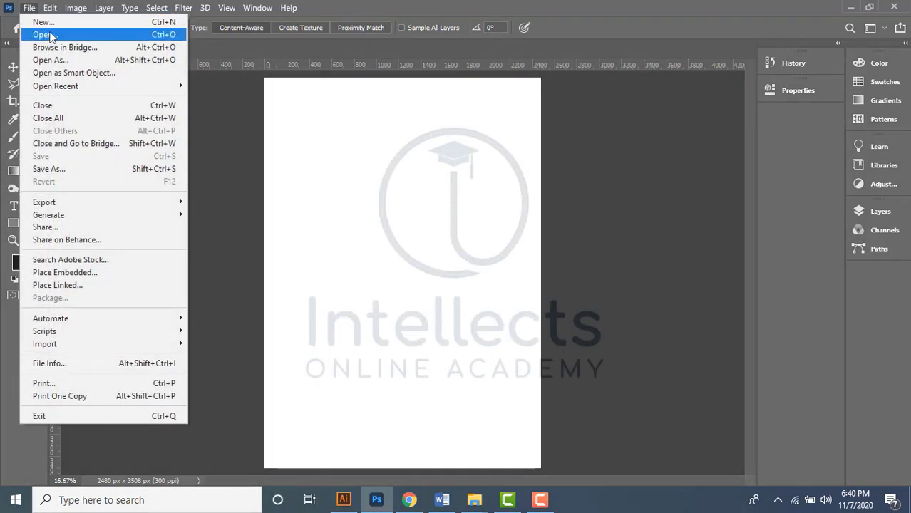
left_click(322, 163)
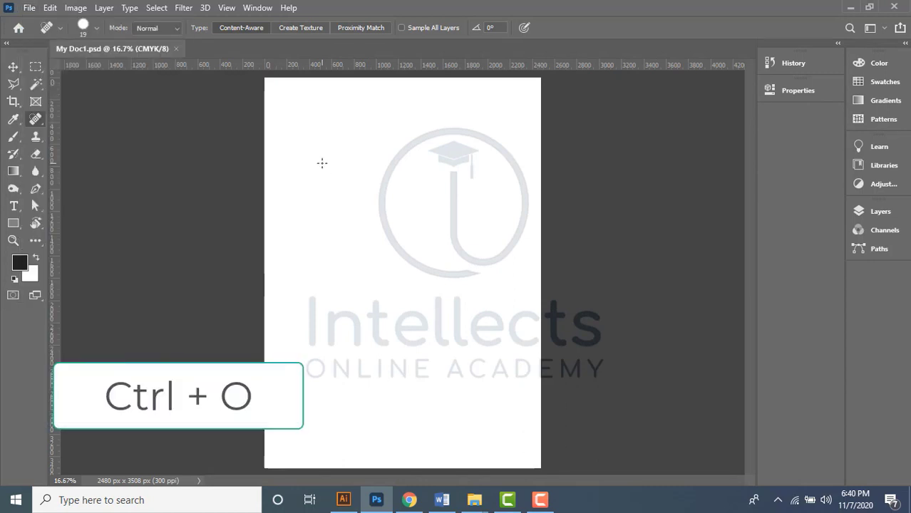
key("ctrl+o")
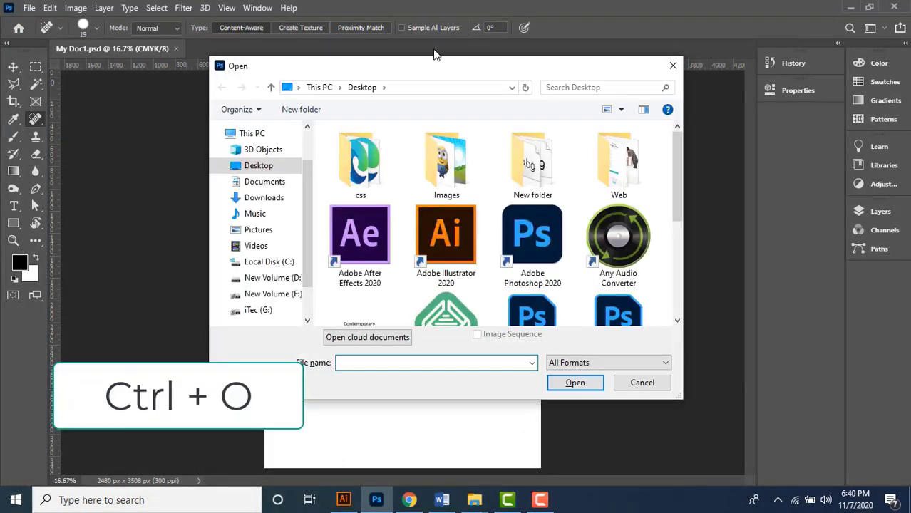
left_click_drag(440, 73, 453, 79)
scroll(473, 228, "down", 1)
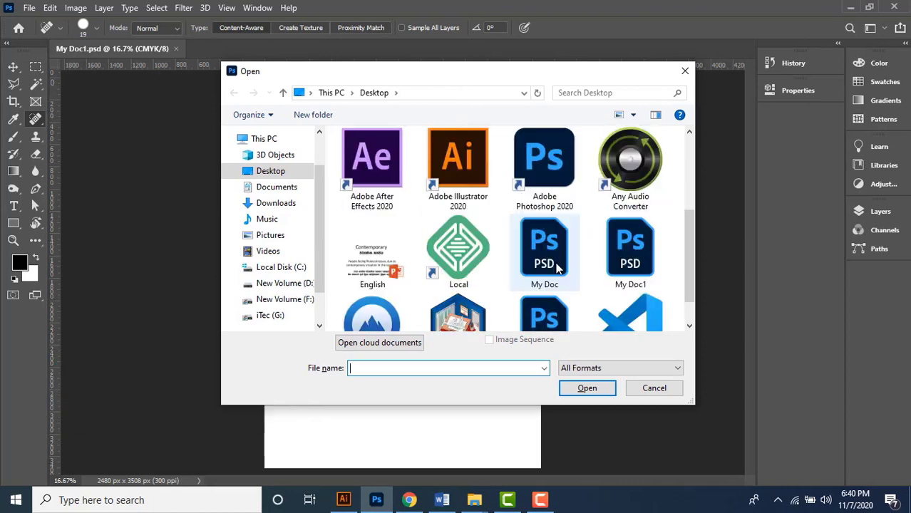
scroll(585, 280, "down", 1)
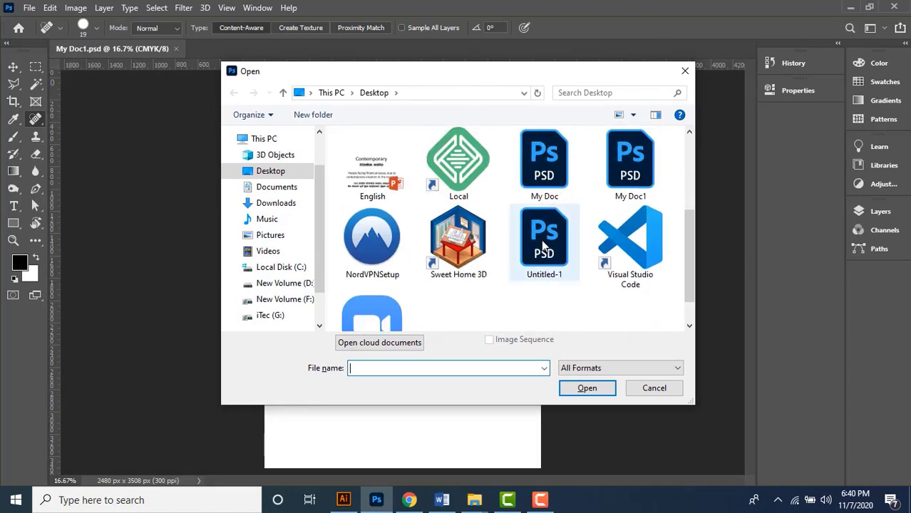
left_click(567, 174)
left_click(603, 174)
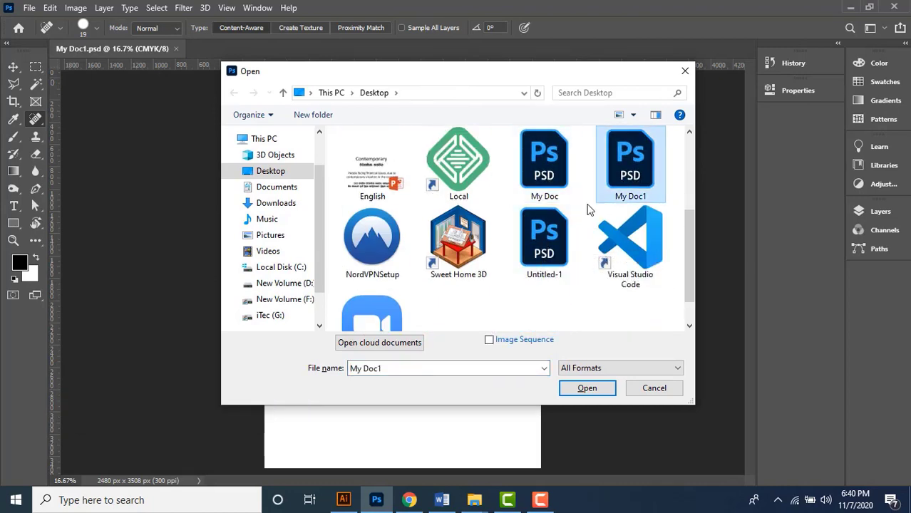
left_click(574, 214)
left_click(653, 388)
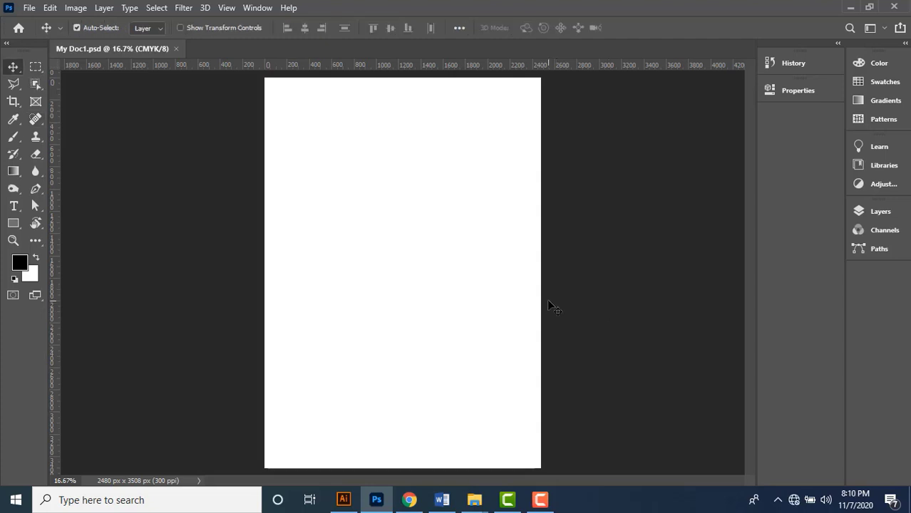
Close My Doc1.psd and open Image 14 and Image 22 from the Images folder
left_click(177, 49)
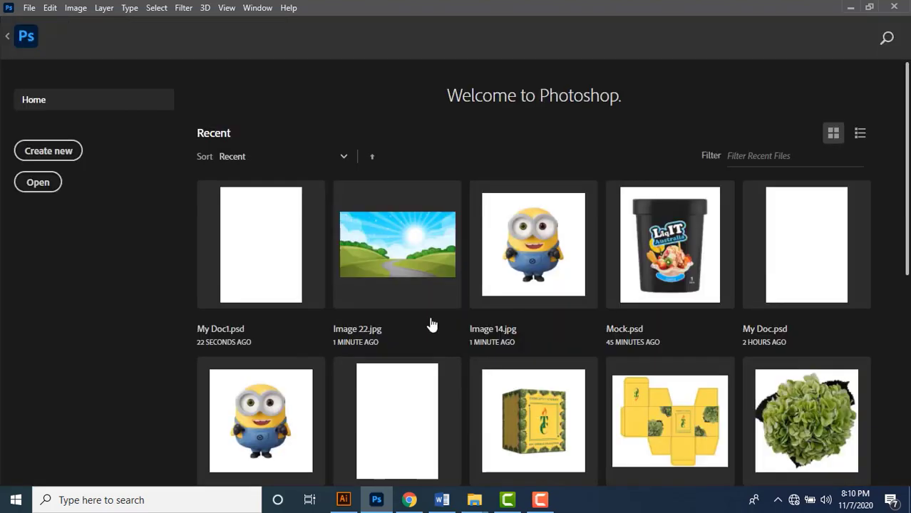
mouse_move(474, 500)
left_click(544, 467)
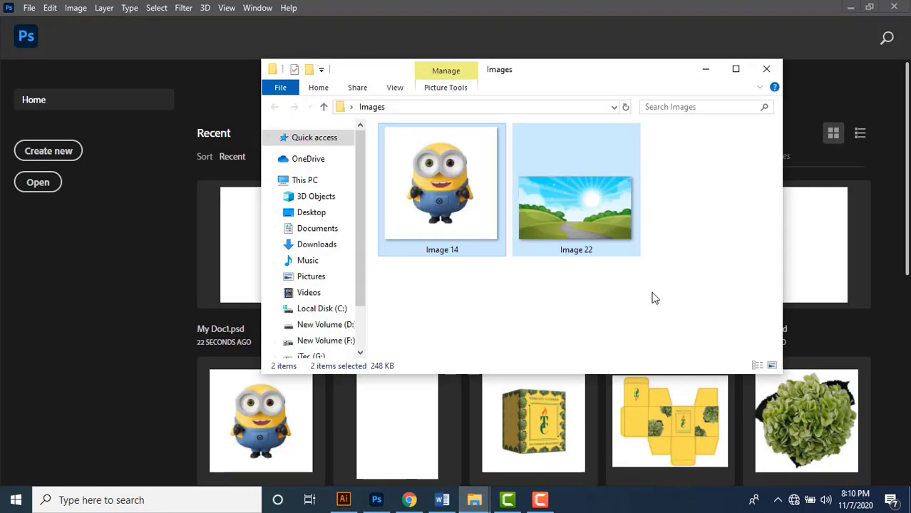
left_click_drag(655, 297, 361, 154)
left_click_drag(456, 216, 136, 238)
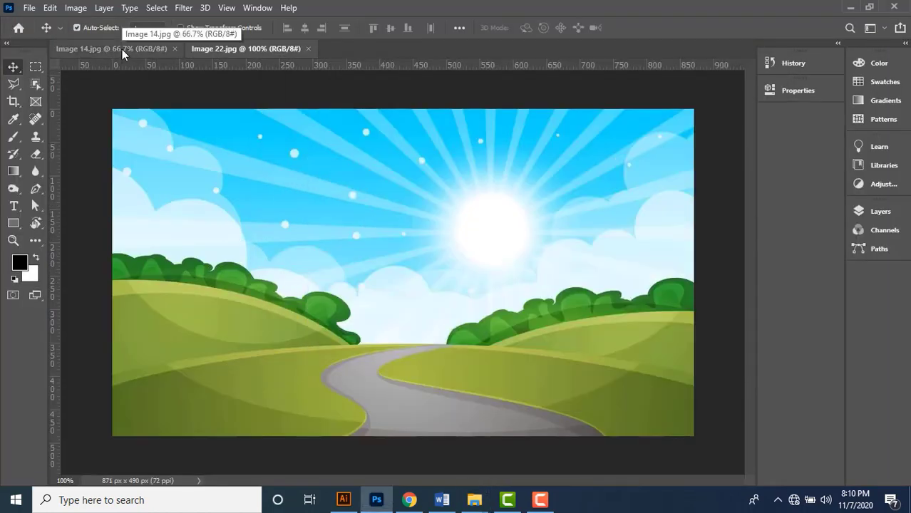
Compare Image 14.jpg and Image 22.jpg by alternating between the two documents, ending on Image 14.jpg
left_click(122, 50)
left_click(236, 48)
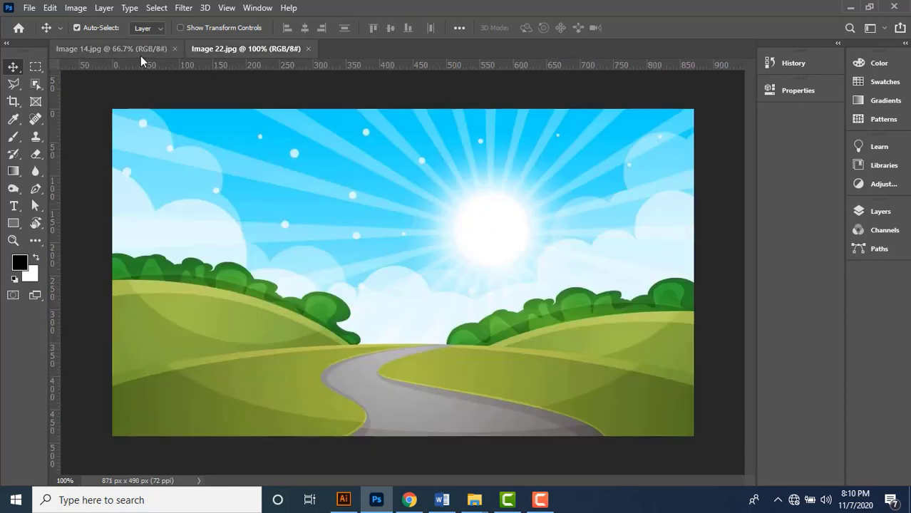
left_click(139, 49)
left_click(219, 47)
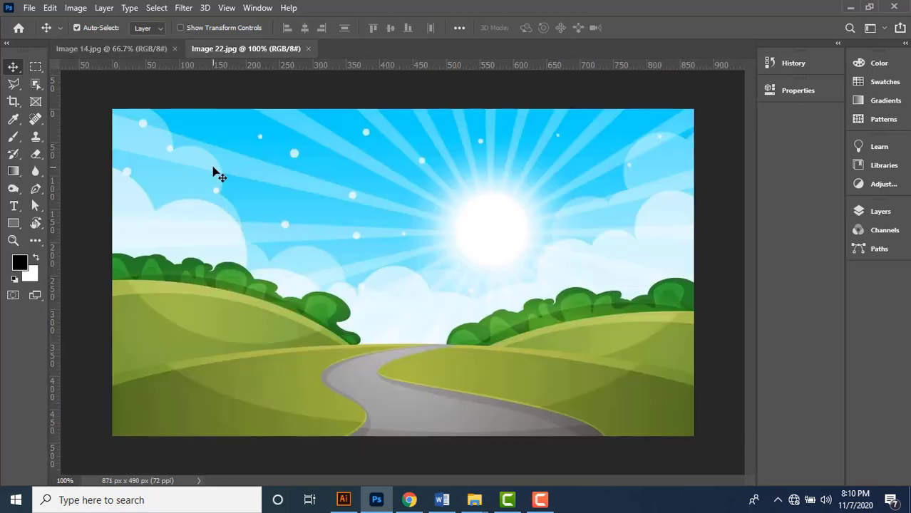
left_click(124, 48)
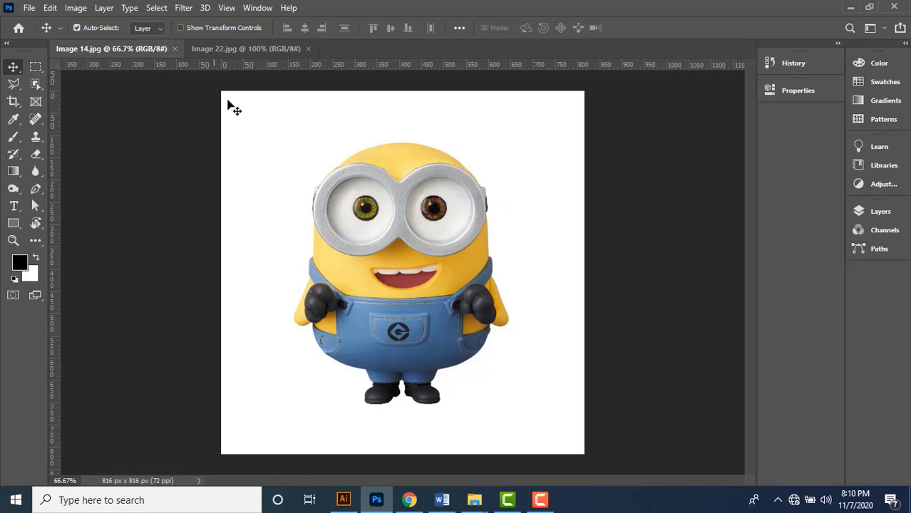
left_click(258, 49)
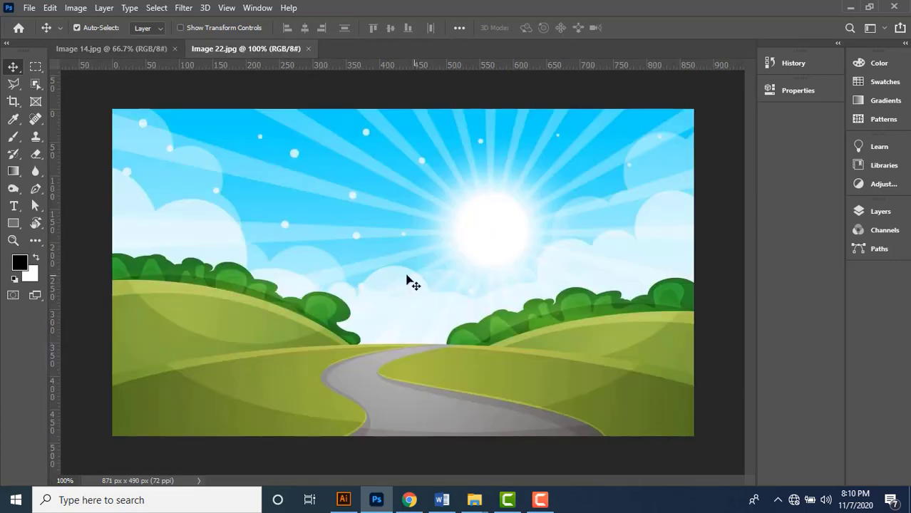
left_click(146, 49)
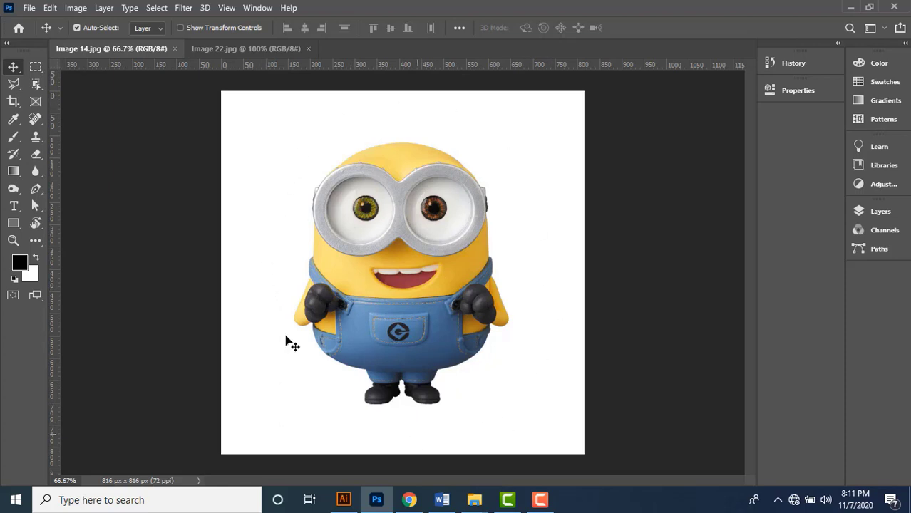
left_click(254, 48)
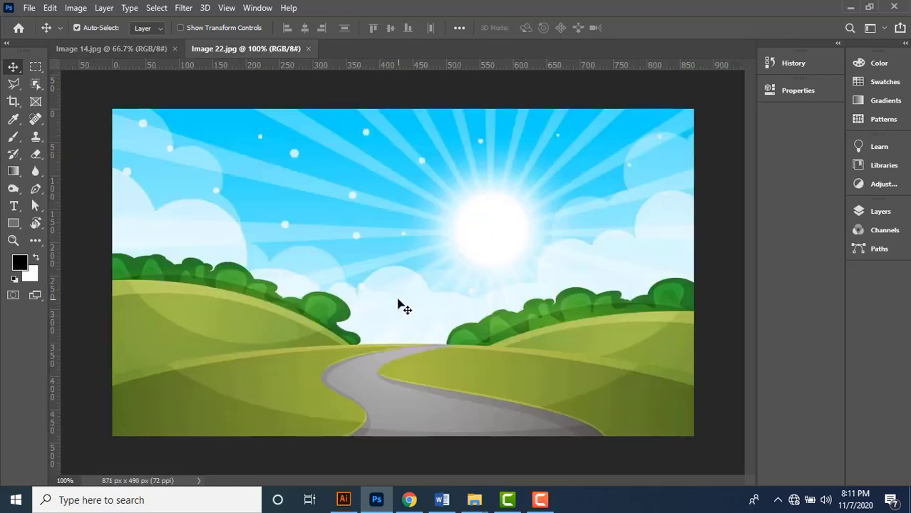
left_click(89, 50)
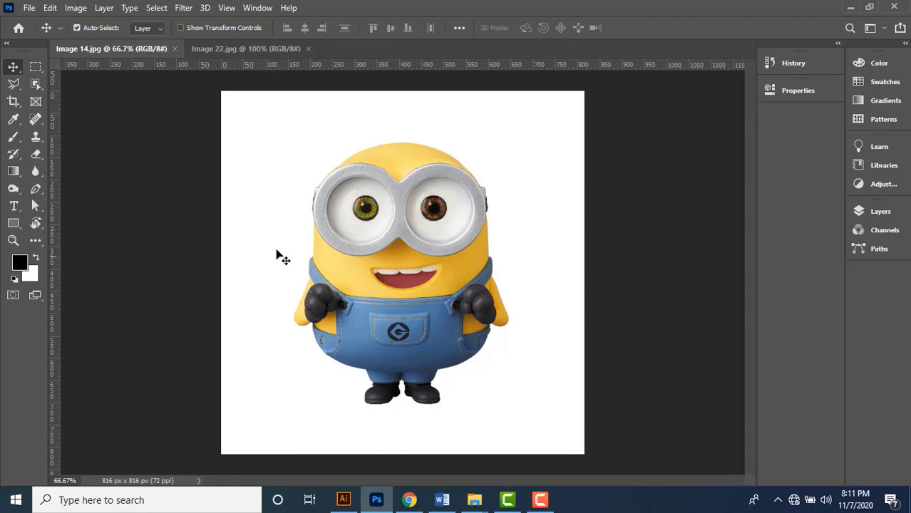
Select the white background around the minion in Image 14.jpg with the Magic Wand tool
left_click(36, 87)
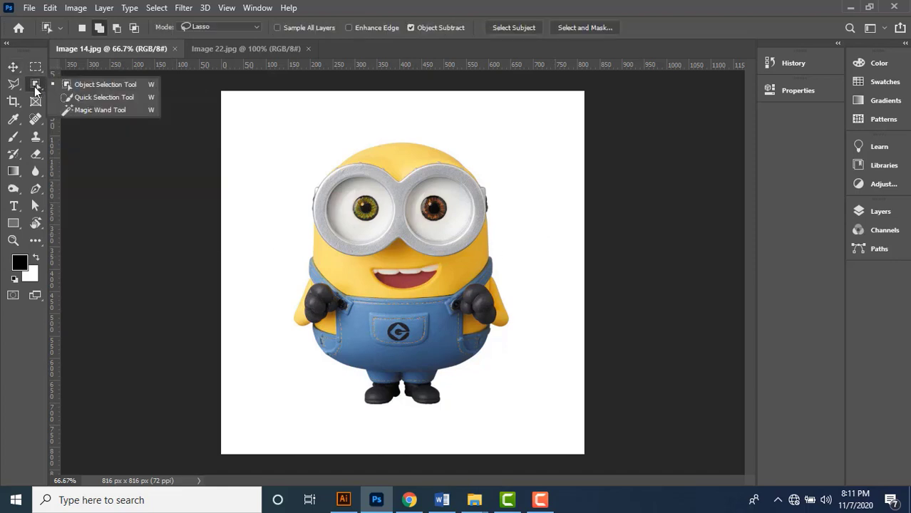
left_click(114, 110)
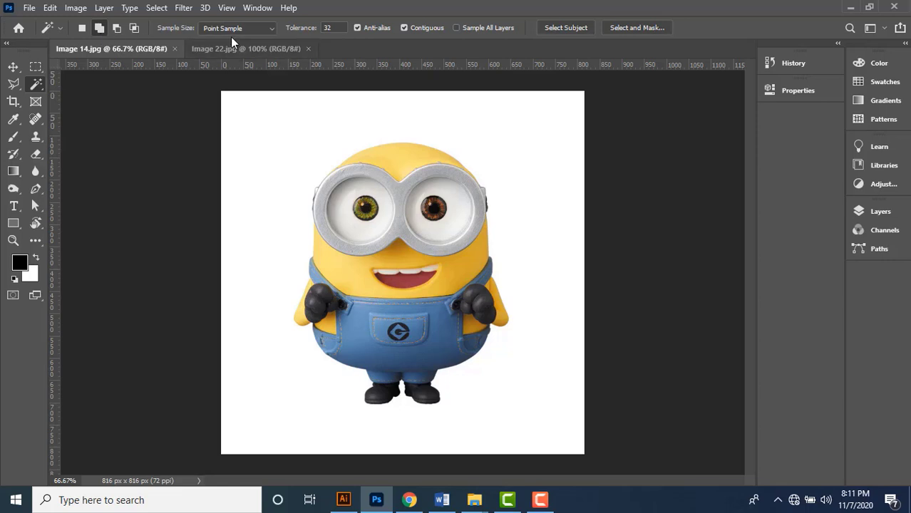
left_click(328, 30)
left_click(278, 149)
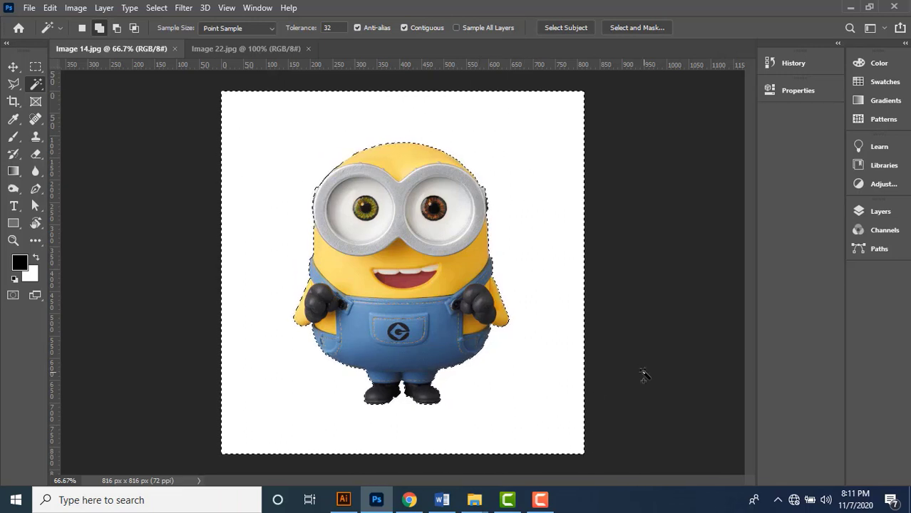
Fill the selected background with the Foreground Color at Normal mode and 100% opacity
key("Delete")
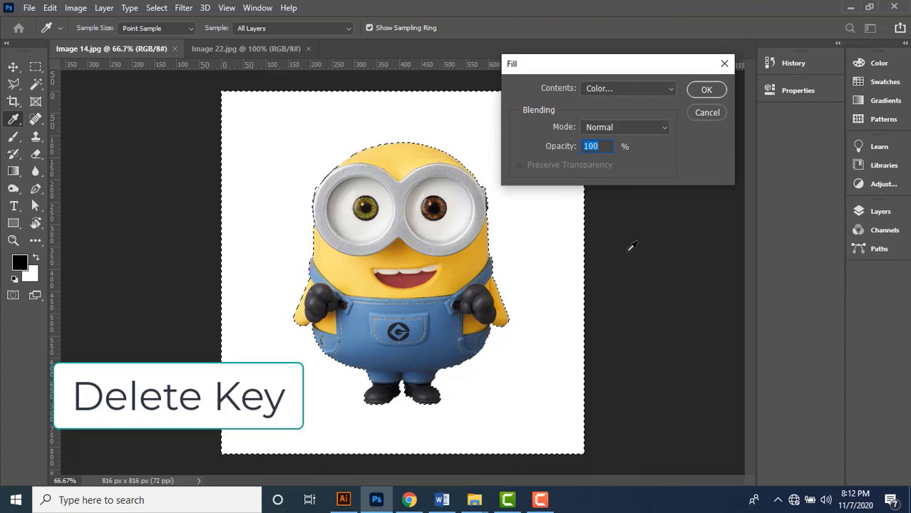
left_click_drag(636, 64, 638, 68)
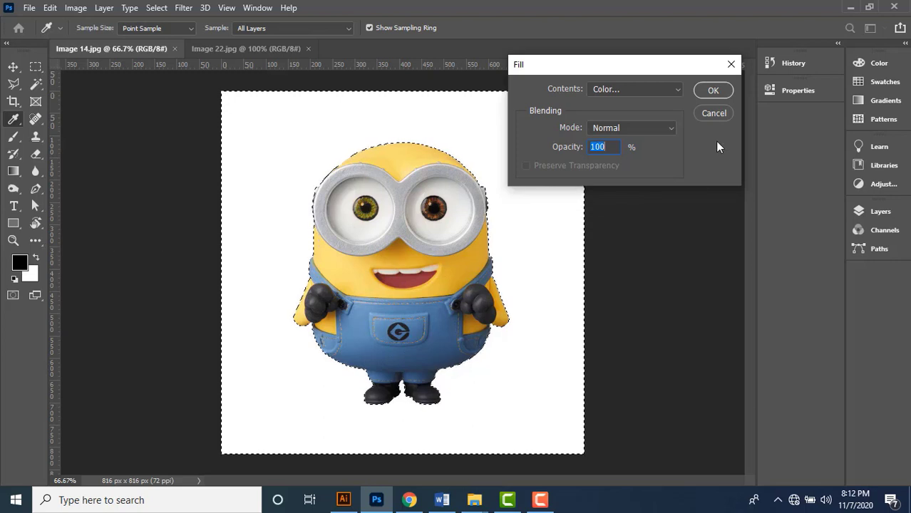
left_click(677, 91)
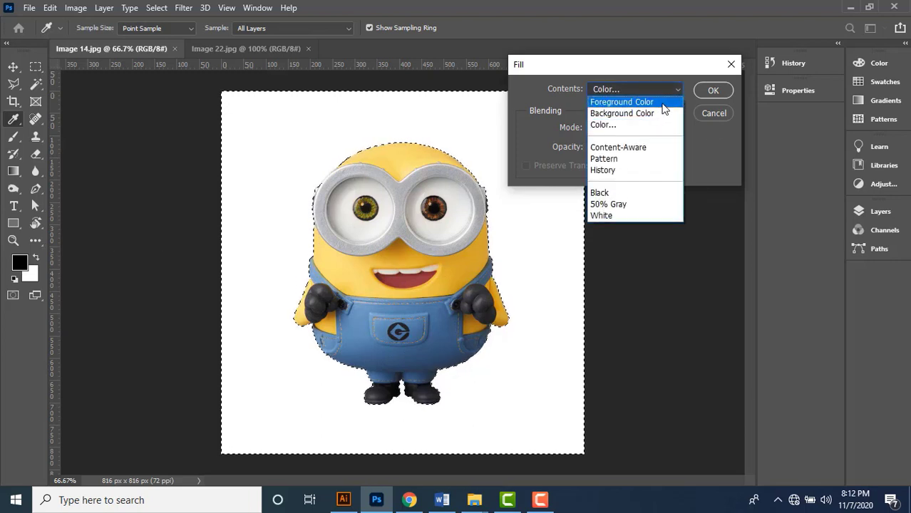
left_click(662, 103)
left_click(709, 91)
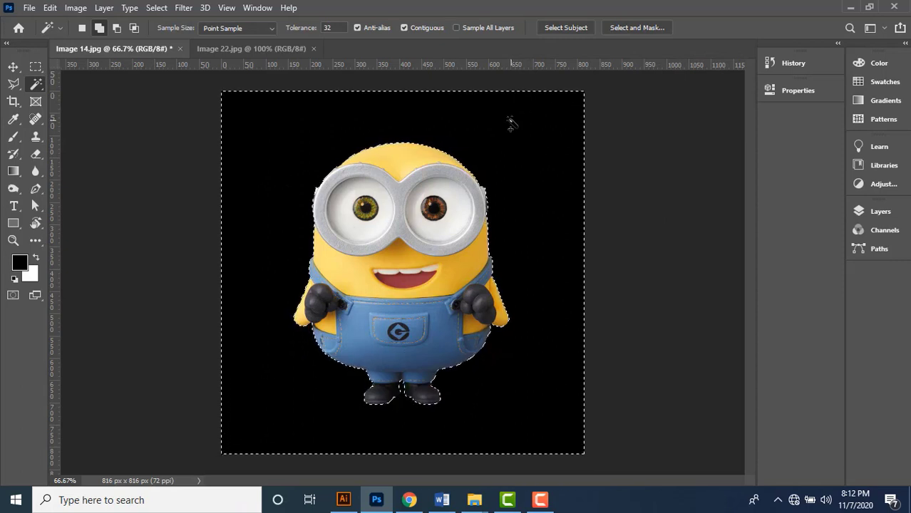
Start another fill of the selected background with Color as its contents, and move the color picker aside
key("shift+F5")
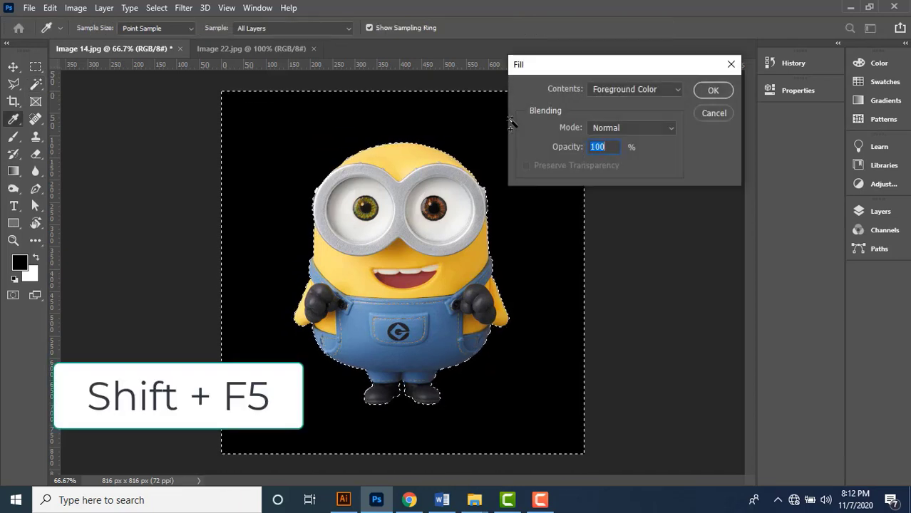
left_click(636, 87)
left_click(637, 79)
left_click(646, 87)
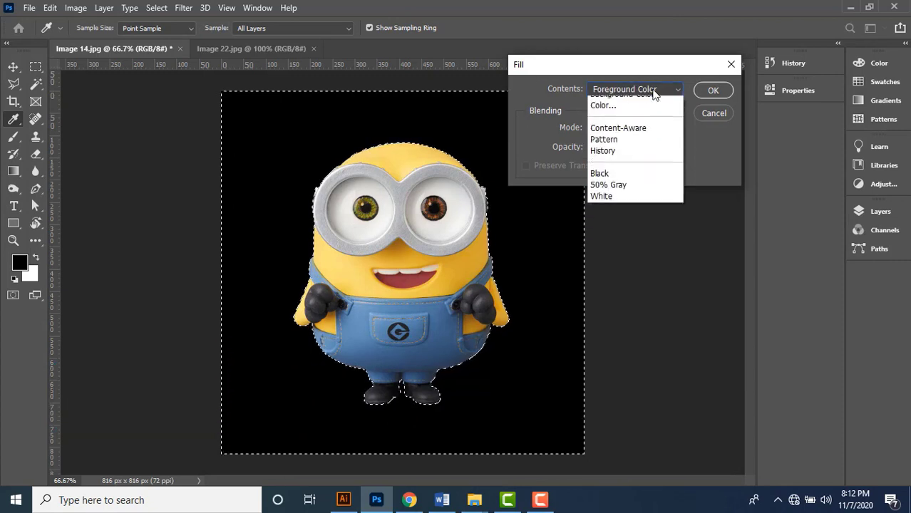
left_click(638, 126)
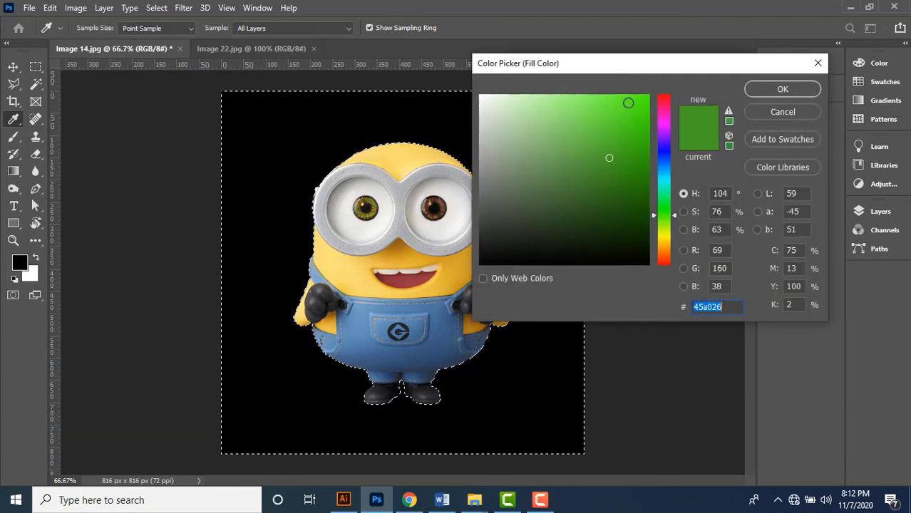
left_click_drag(637, 64, 677, 74)
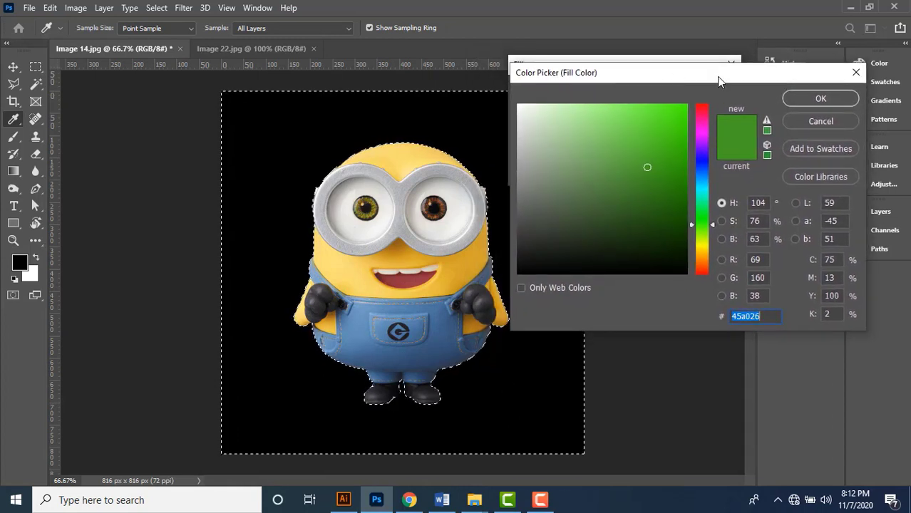
mouse_move(718, 80)
left_mouse_down()
mouse_move(707, 92)
mouse_move(716, 82)
left_mouse_up()
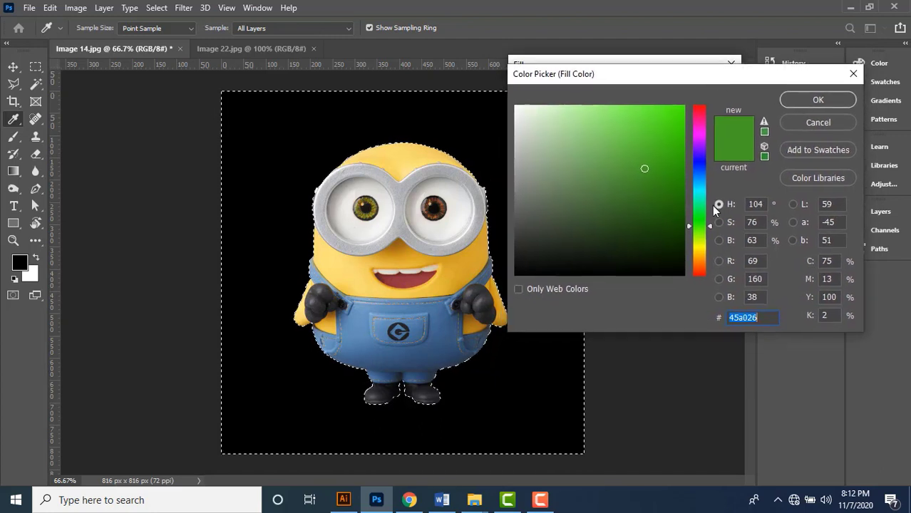
Try different green shades for the fill color, including 48dc5d and 29e744
mouse_move(699, 227)
left_mouse_down()
mouse_move(705, 118)
mouse_move(697, 250)
mouse_move(699, 177)
mouse_move(696, 215)
left_mouse_up()
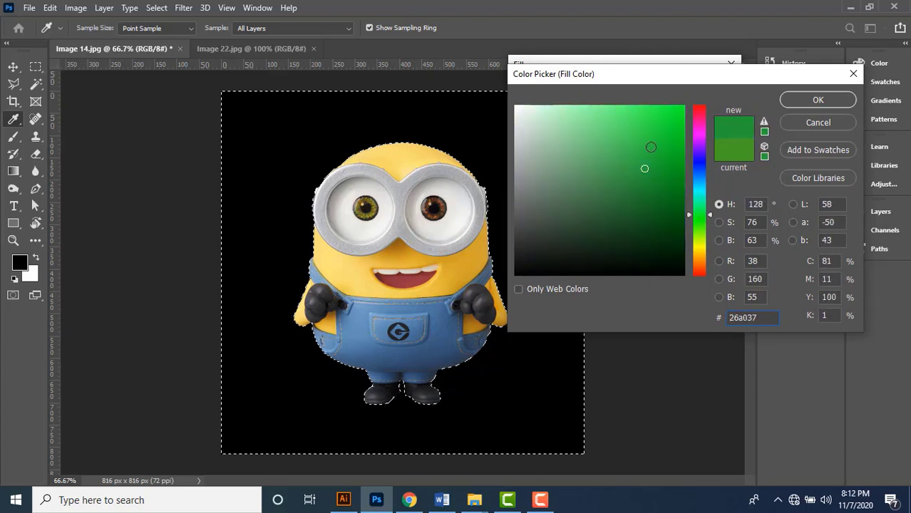
left_click_drag(568, 170, 629, 129)
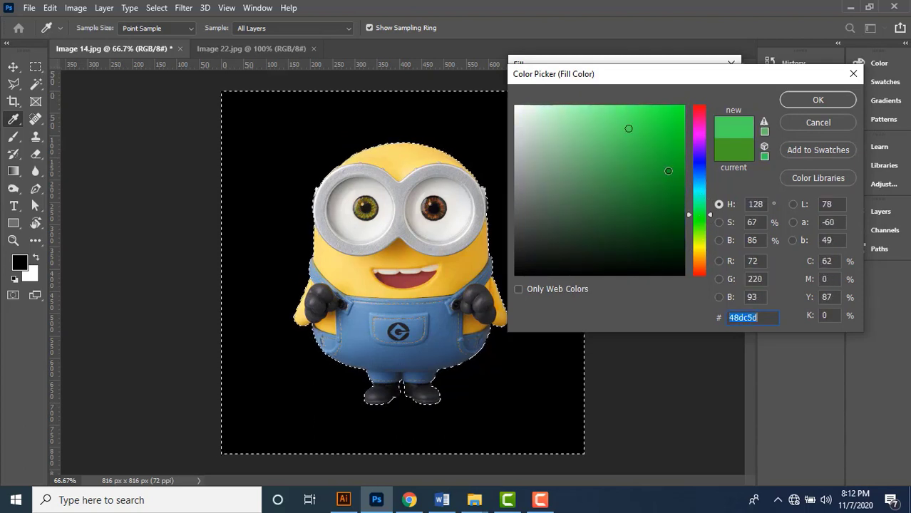
left_click(671, 191)
left_click_drag(587, 220, 655, 121)
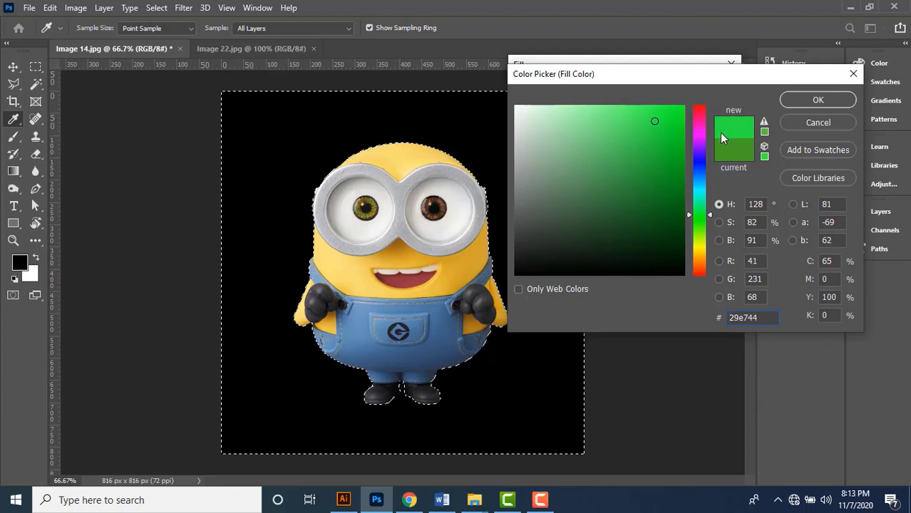
Try pink and orange shades for the fill color, including b22270, de8b14 and e89f37
left_click(700, 121)
left_click(652, 156)
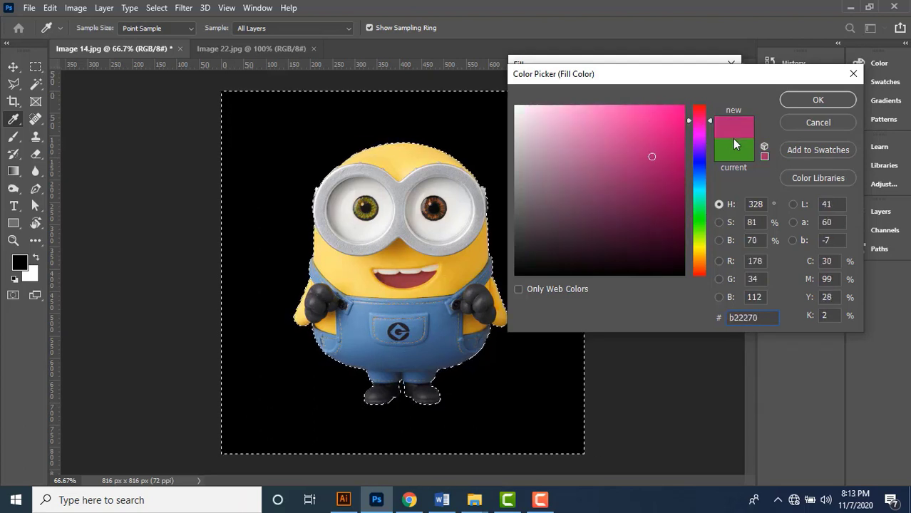
left_click(700, 259)
left_click(682, 127)
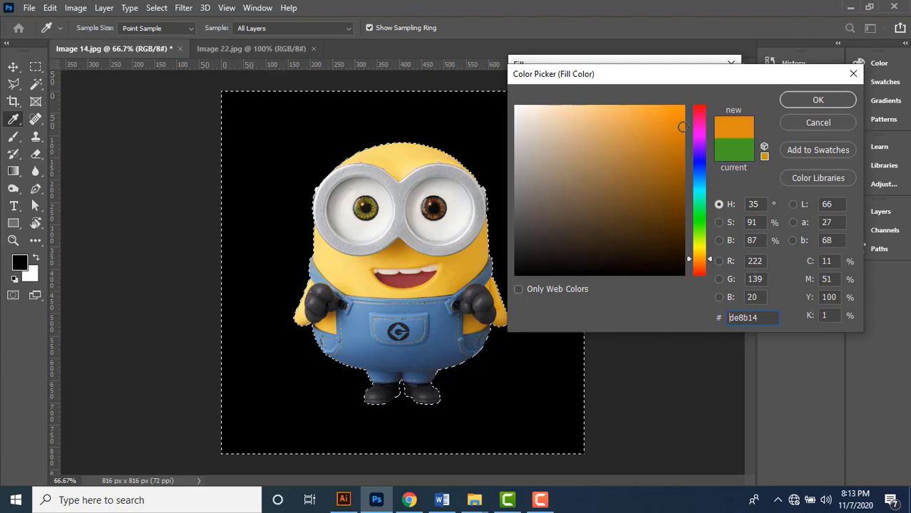
left_click_drag(651, 133, 644, 120)
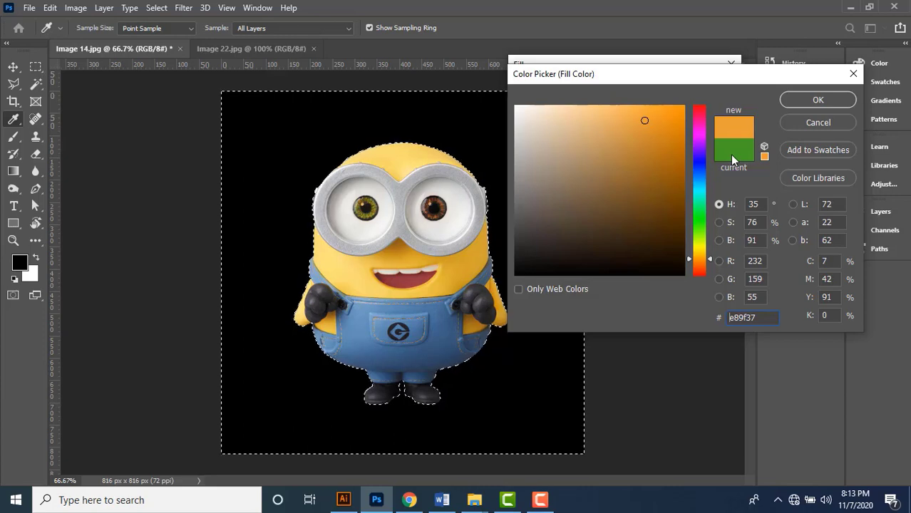
Set the fill color to green 50e837 and fill the selected background with it
left_click(696, 224)
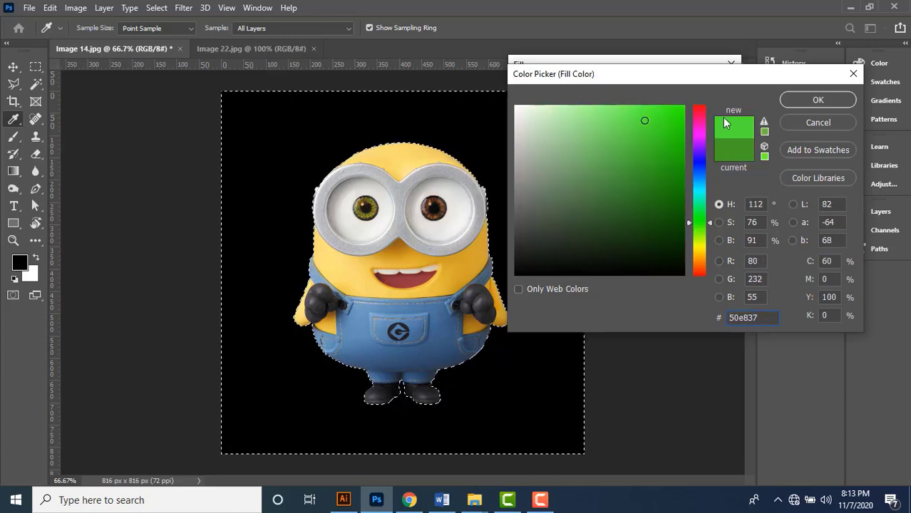
left_click(805, 103)
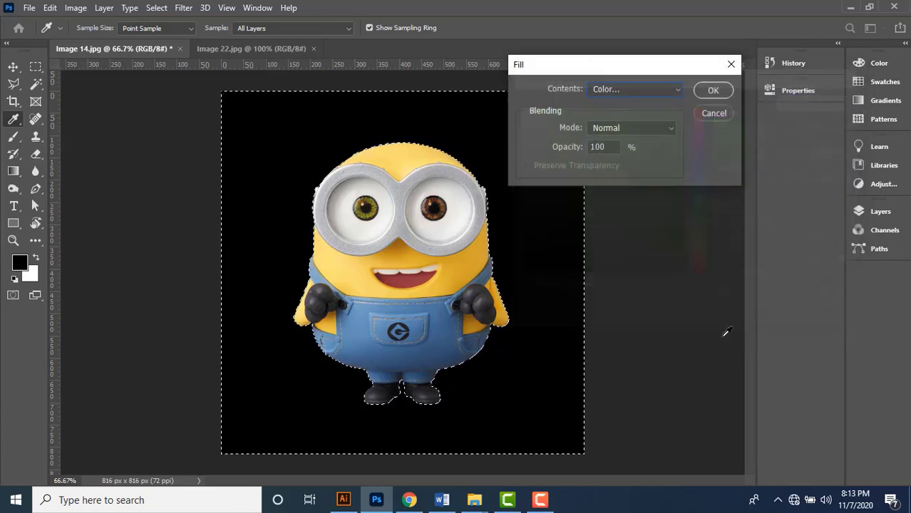
left_click(716, 94)
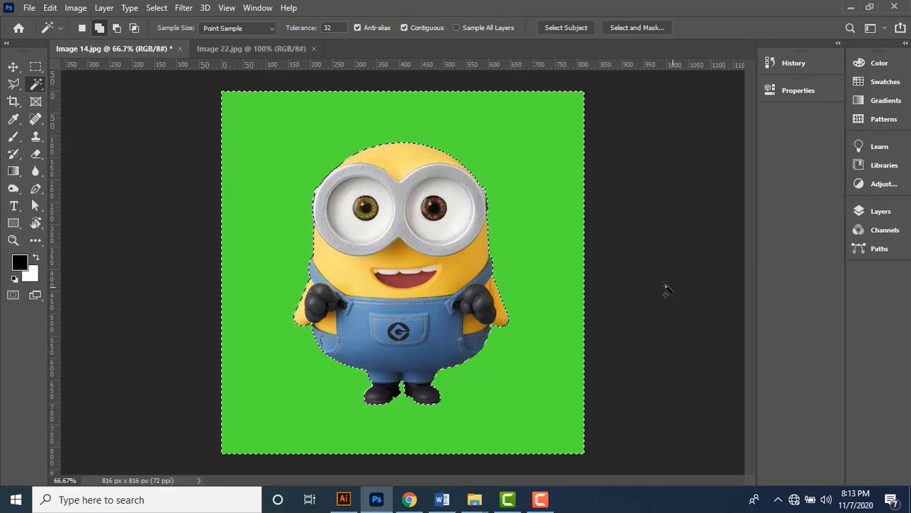
Undo the background color fills back to the original white background
key("ctrl+z")
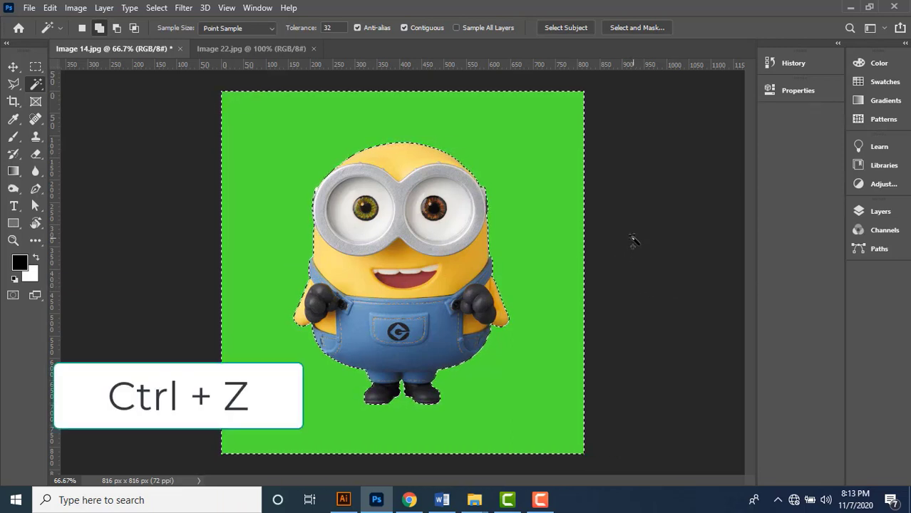
key("ctrl+z")
key("ctrl+z")
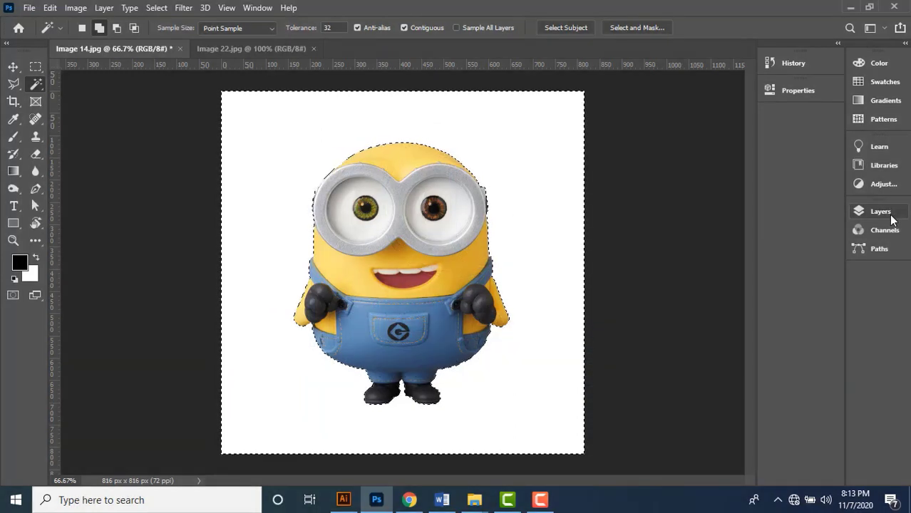
Convert the locked Background into a regular layer named Minion
left_click(900, 214)
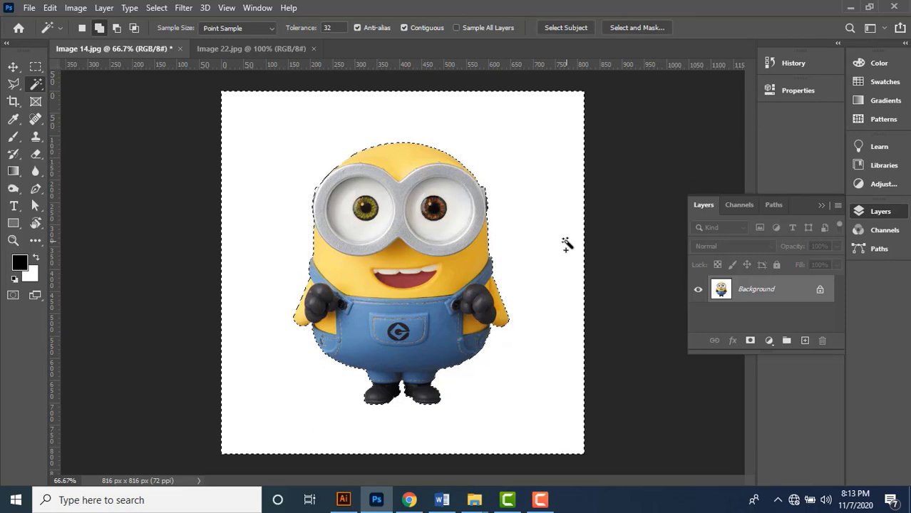
right_click(762, 296)
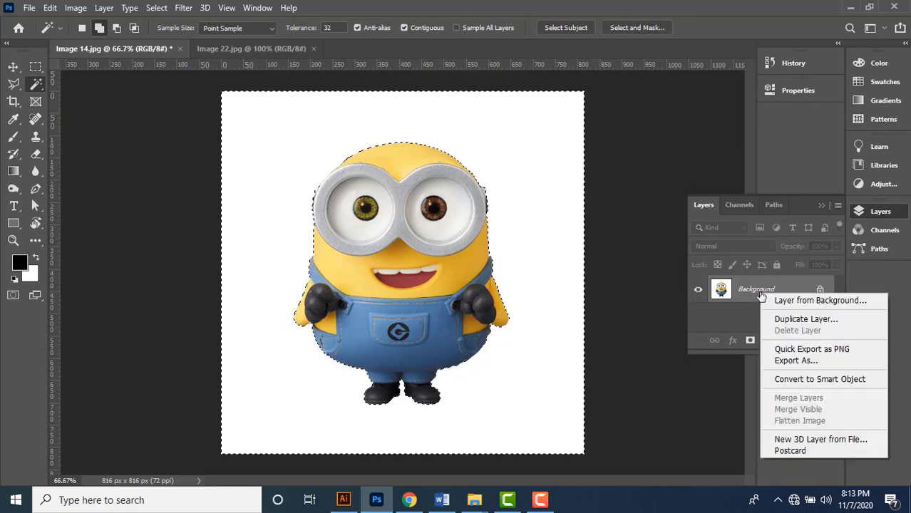
left_click(820, 303)
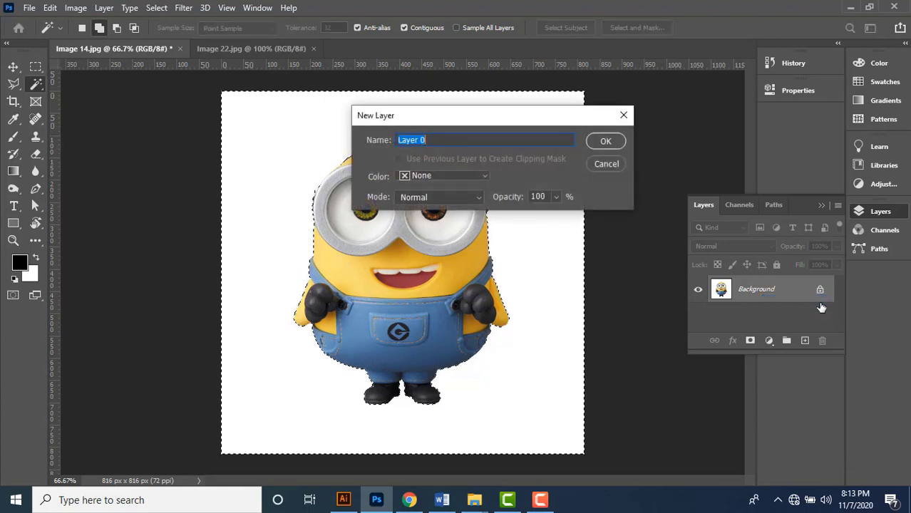
left_click_drag(453, 114, 509, 109)
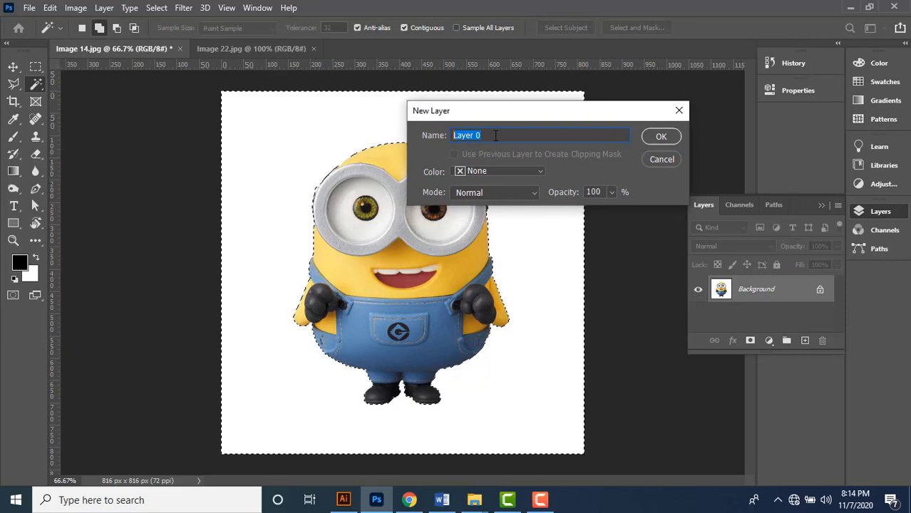
type("Minion")
left_click(661, 136)
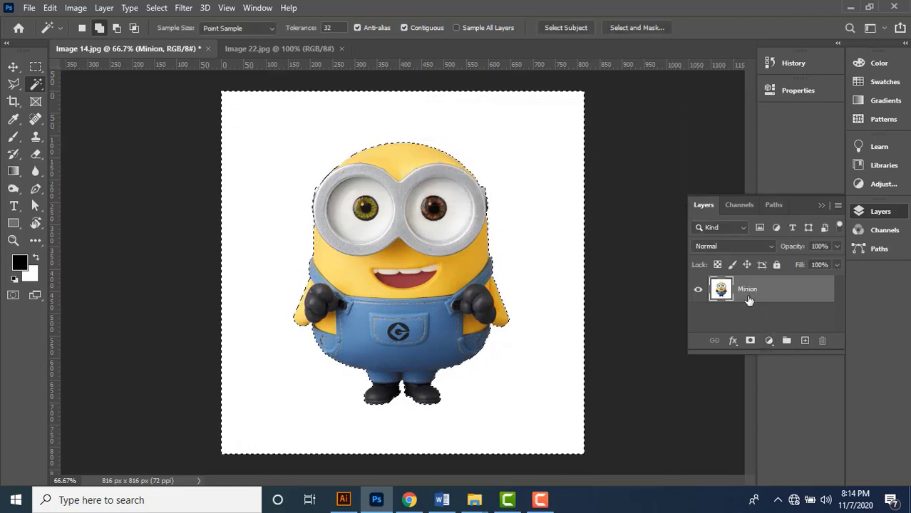
Delete the selected white background from the Minion layer and clear the selection
left_click_drag(766, 356, 767, 428)
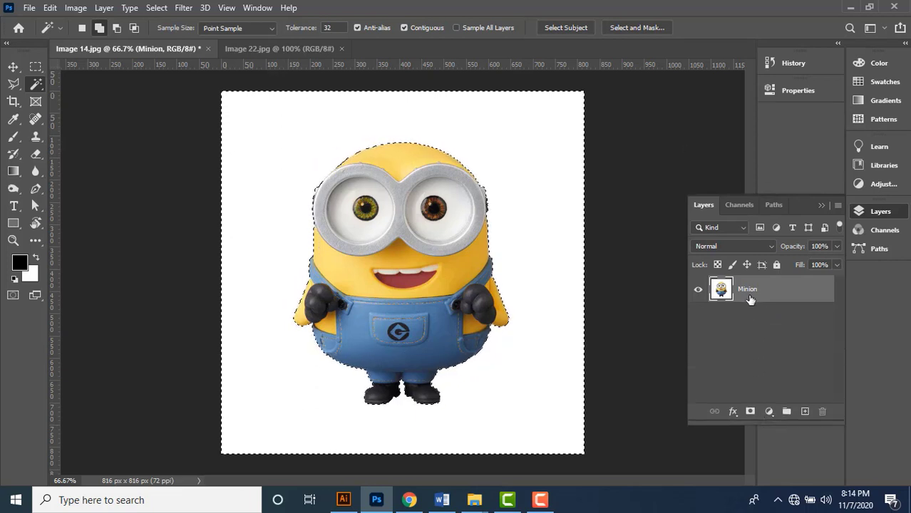
key("Delete")
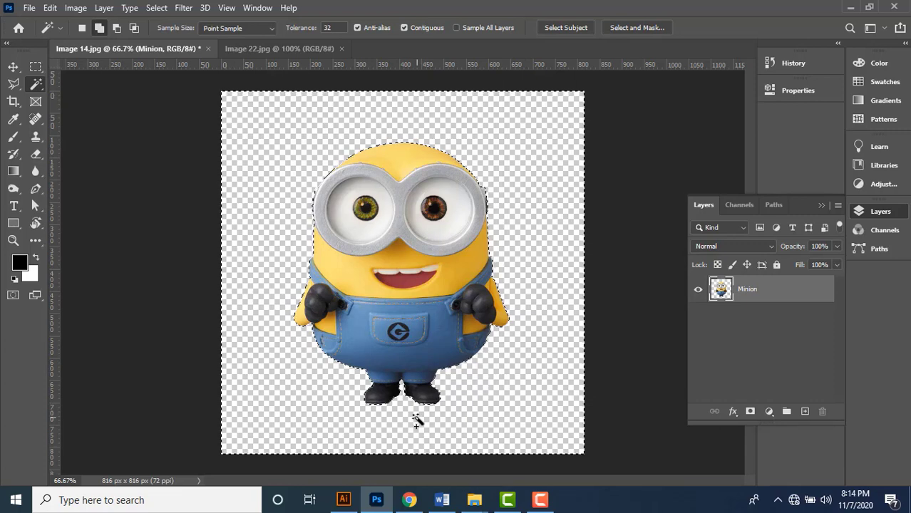
left_click(156, 8)
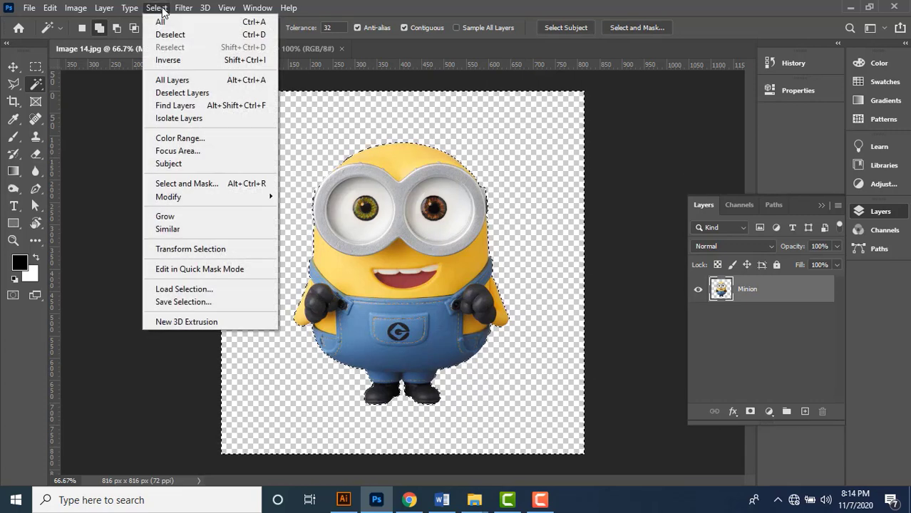
left_click(205, 35)
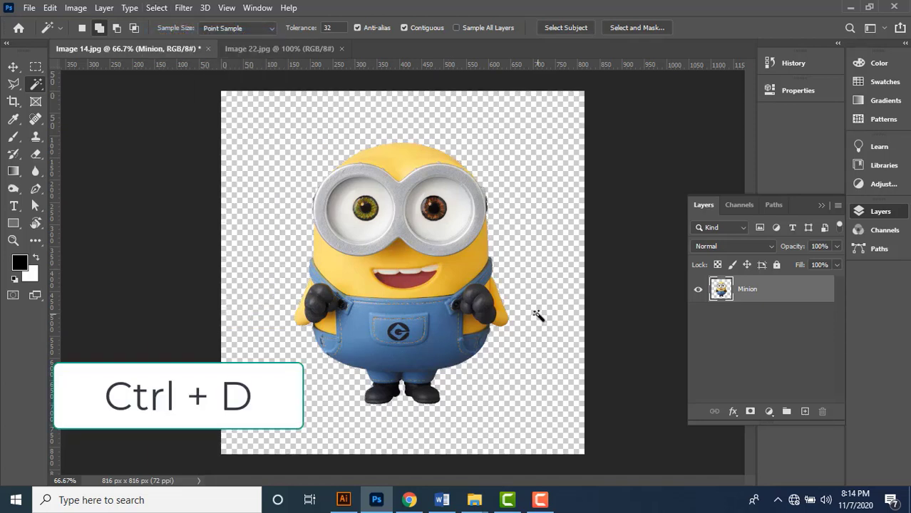
Shift the minion slightly with the Move tool, with Auto-Select set to Layer
left_click(10, 68)
left_click_drag(388, 298, 416, 320)
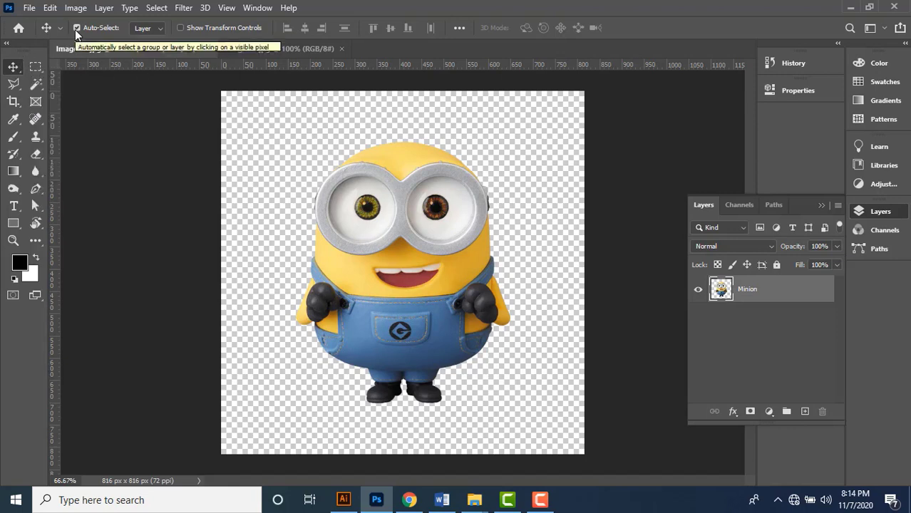
left_click(147, 28)
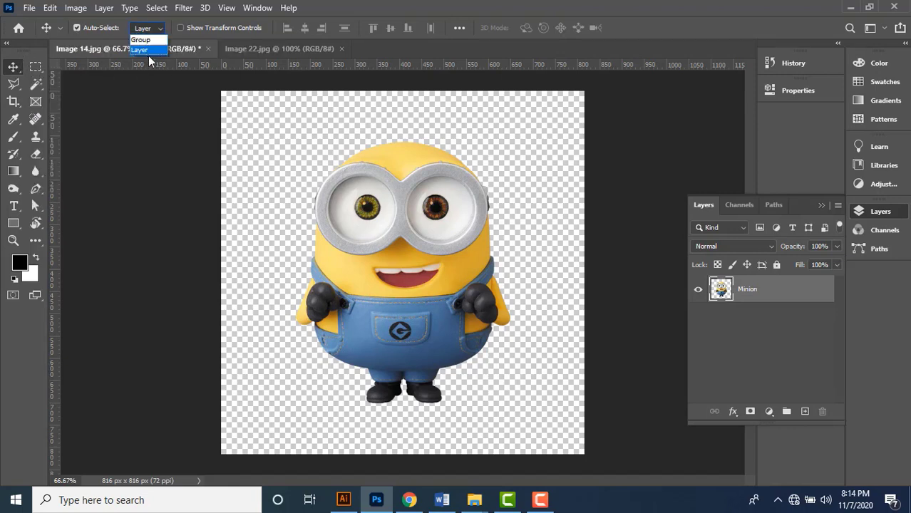
left_click(155, 51)
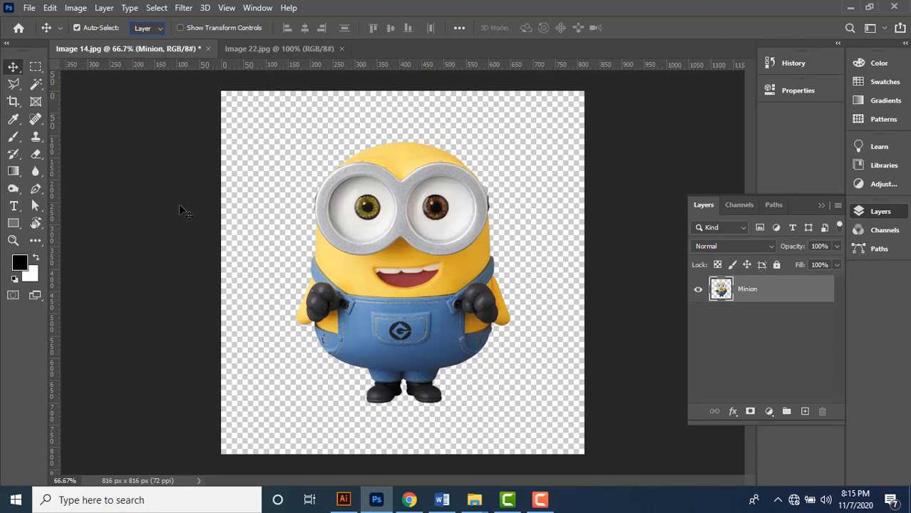
Start Free Transform on the Minion layer and scale it proportionally to about 103.31%
left_click(50, 8)
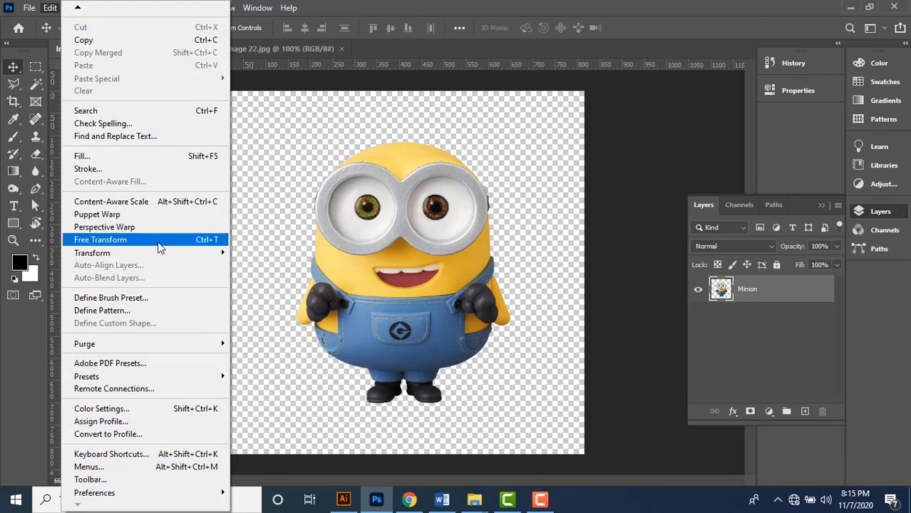
left_click(327, 128)
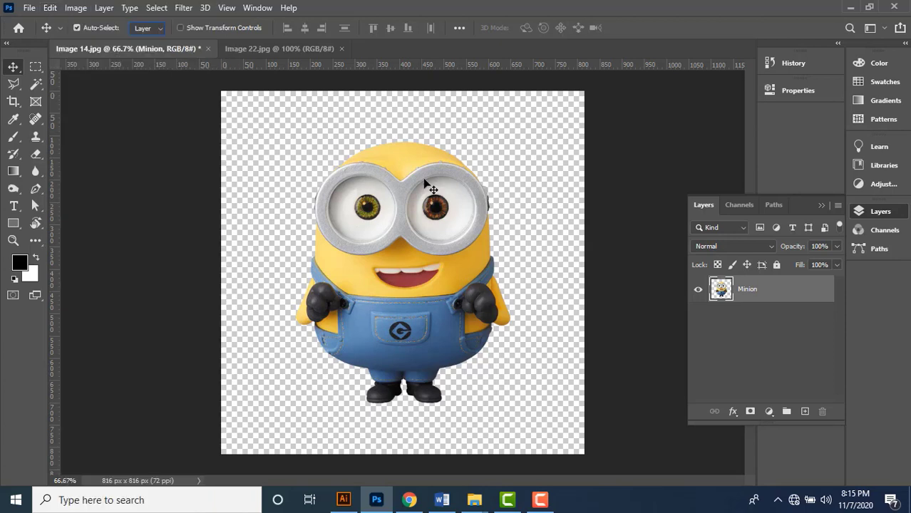
key("ctrl+t")
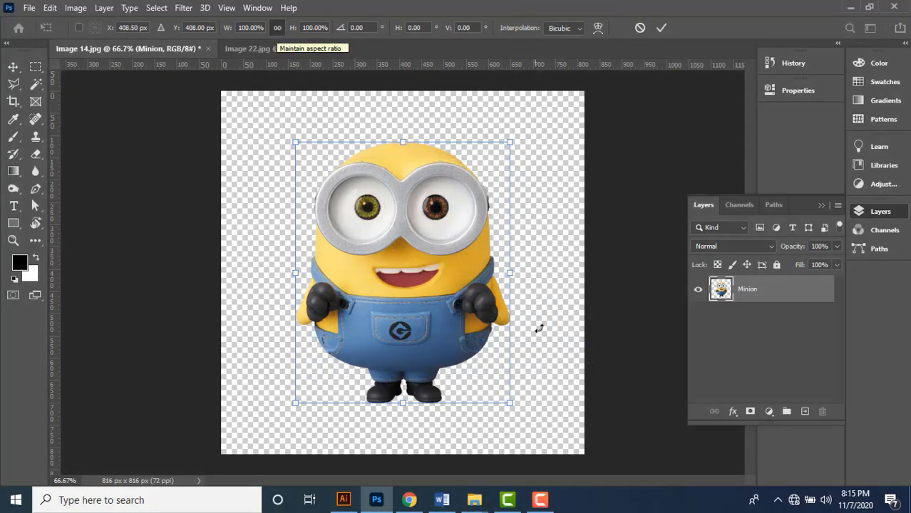
left_click_drag(513, 405, 533, 403)
left_click_drag(445, 348, 445, 334)
left_click(278, 29)
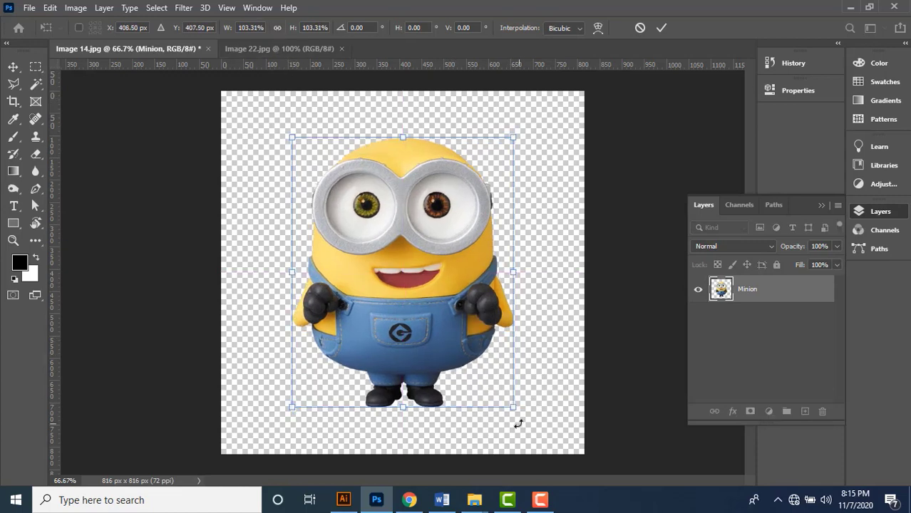
Scale the minion about its center to about 92.75% and reposition it at about X 408, Y 392.5 px
left_click_drag(517, 408, 533, 427)
key("ctrl+z")
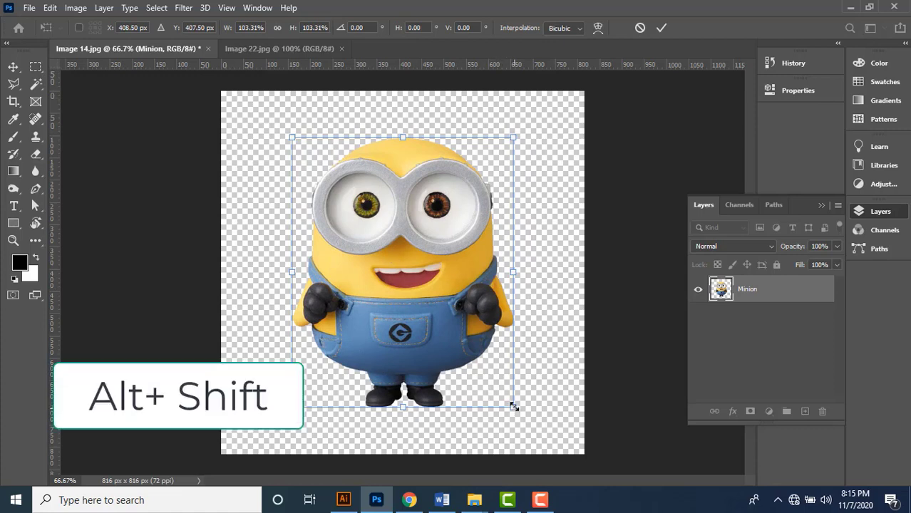
left_click_drag(514, 406, 489, 400)
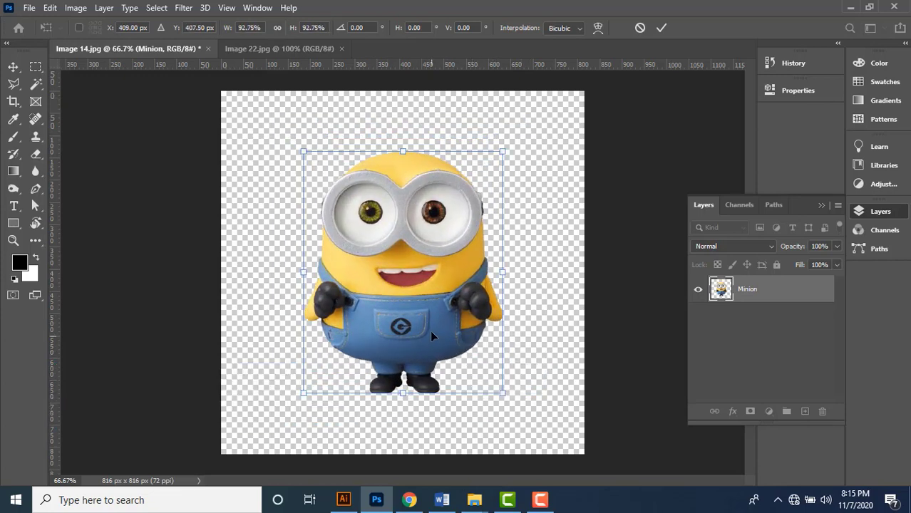
left_click_drag(430, 330, 435, 336)
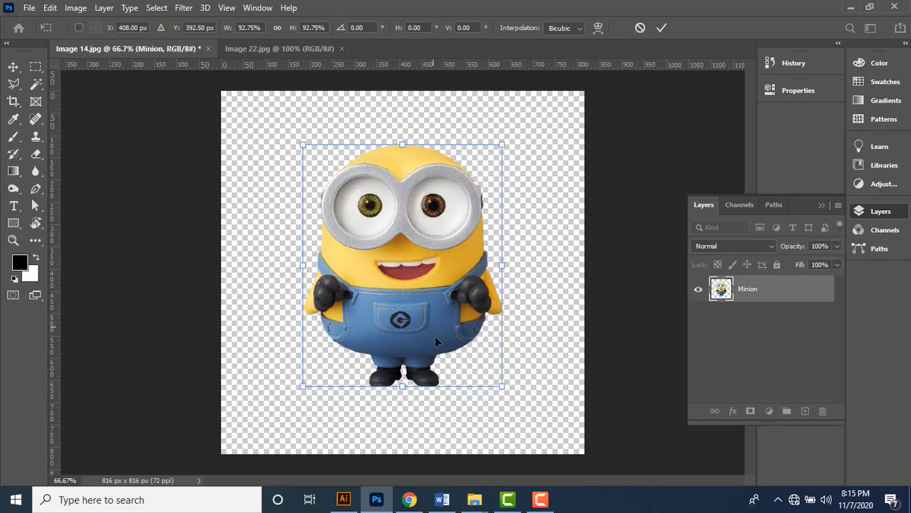
Maintain the aspect ratio and raise the minion's transform width to 98.75%
left_click(277, 28)
left_click_drag(519, 399, 521, 428)
key("shift")
key("Up")
key("Up")
key("Up")
key("Up")
key("Up")
key("Up")
key("Up")
key("Up")
key("Up")
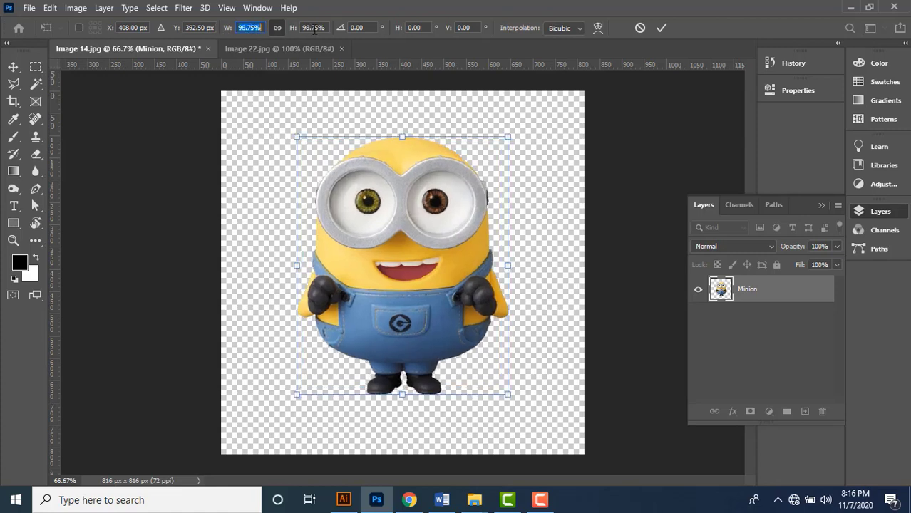
Adjust the minion's transform height up and down to 103.75% with proportions linked
left_click(316, 28)
key("Up")
key("Up")
key("Up")
key("Up")
key("Up")
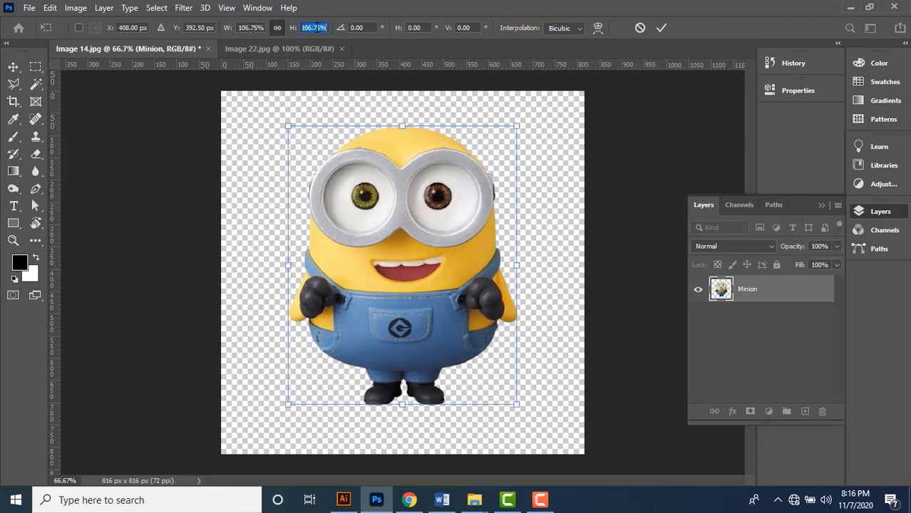
key("Up")
key("Up")
key("Down")
key("Down")
key("Down")
key("Down")
key("Down")
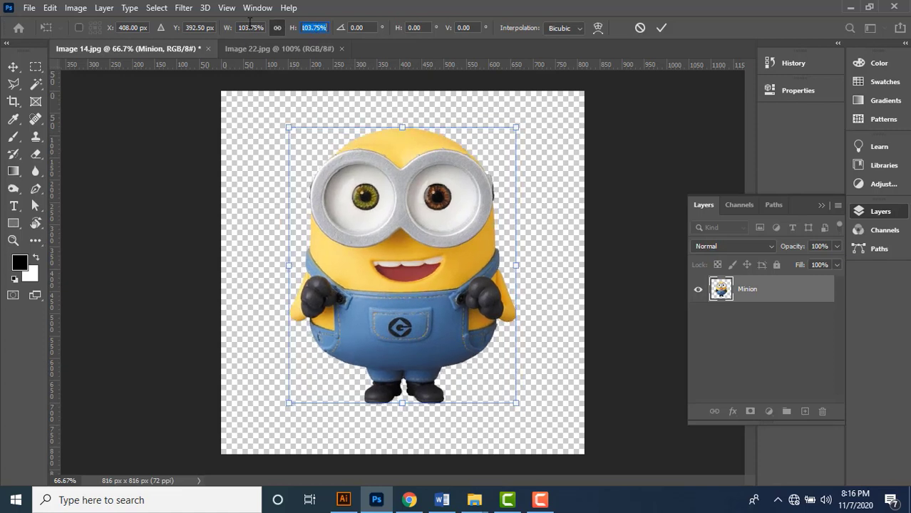
Increase the minion's rotation in small increments and set it to 90 degrees
double_click(374, 27)
key("Up")
key("Up")
key("Up")
key("Up")
key("Up")
key("Up")
key("Up")
key("Up")
key("Up")
key("Up")
key("Up")
key("Up")
key("Up")
key("Up")
key("Up")
key("Up")
key("Up")
key("Up")
key("Up")
key("Up")
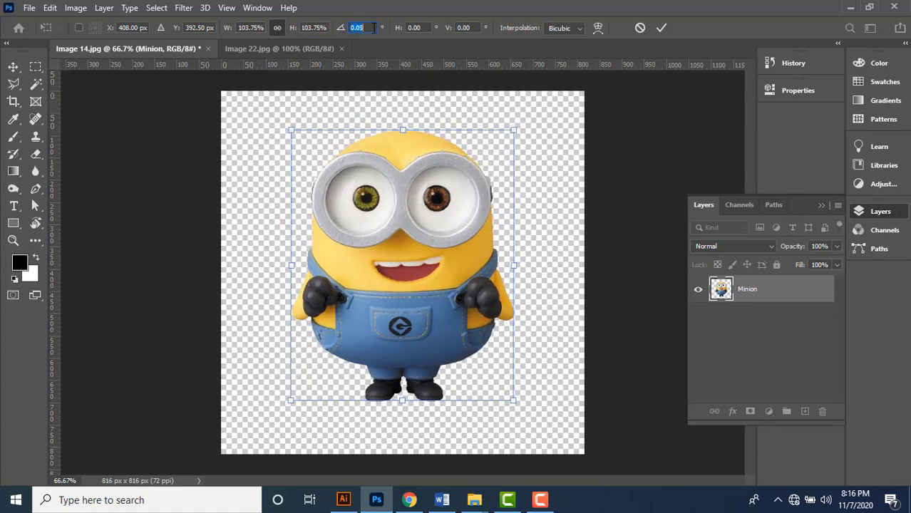
type("90")
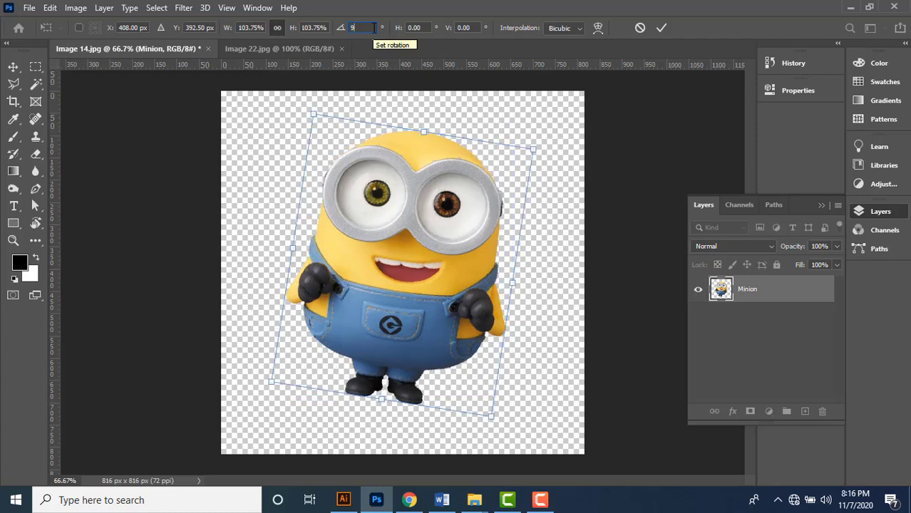
key("Return")
Set the minion's rotation to 180 degrees and return it to 0 degrees
left_click_drag(374, 27, 314, 28)
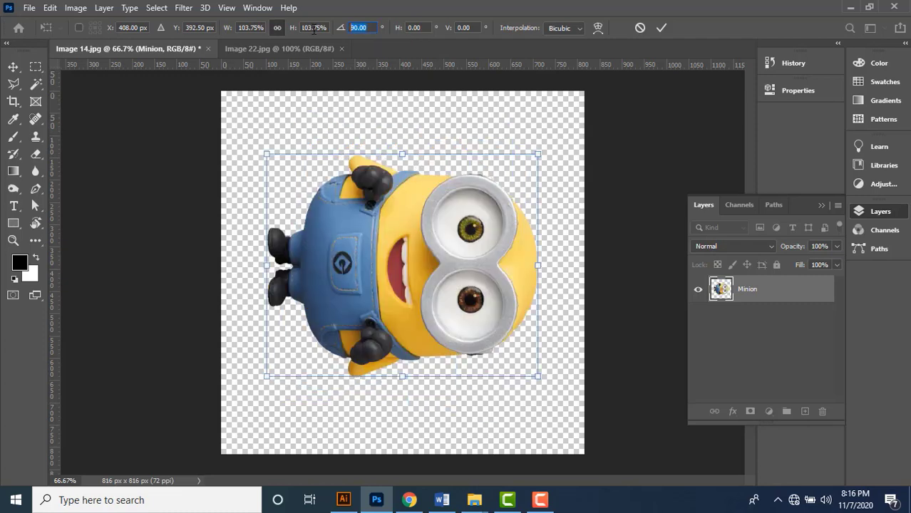
type("180")
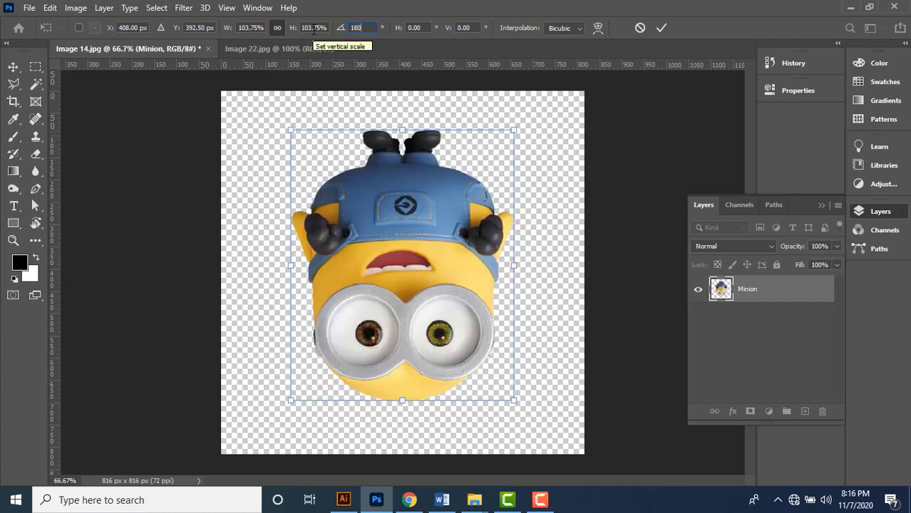
type("0")
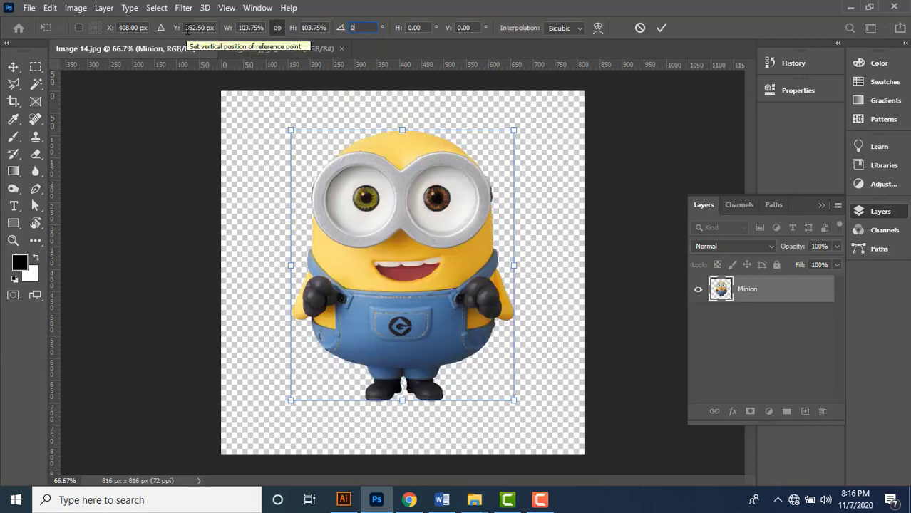
Commit the minion's transform and select the yellow top of its head with the Magic Wand tool at tolerance 32
left_click(661, 28)
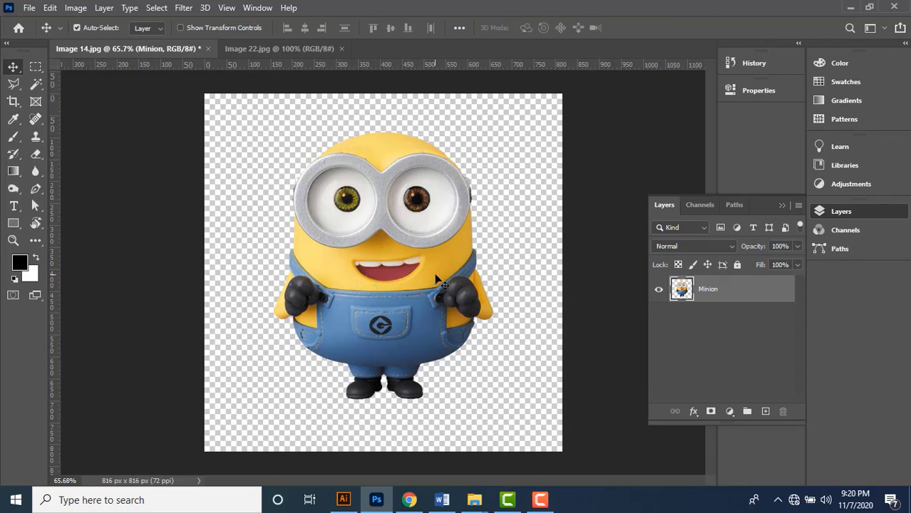
left_click(36, 85)
scroll(374, 126, "up", 2)
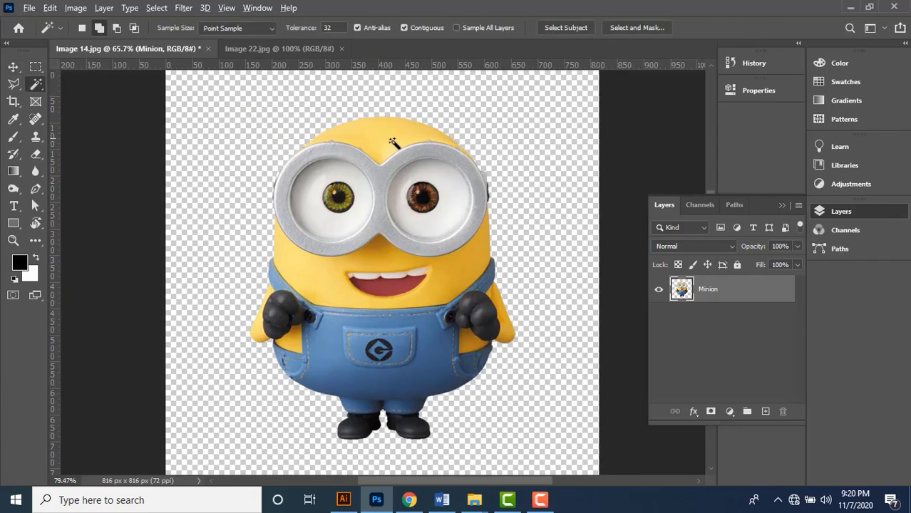
scroll(373, 126, "up", 3)
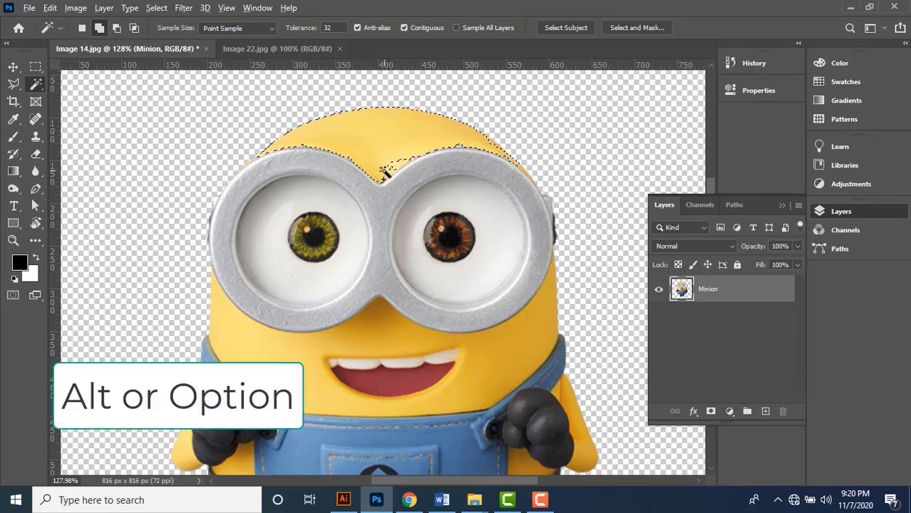
Zoom in and out on the minion's head to examine the edges of the Magic Wand selection
scroll(386, 171, "up", 5)
scroll(377, 164, "down", 5)
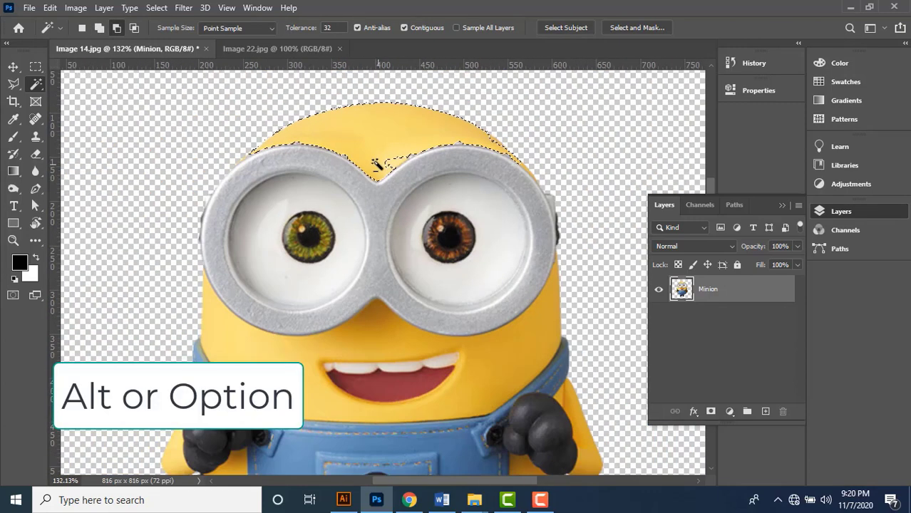
scroll(376, 164, "down", 4)
scroll(372, 174, "up", 4)
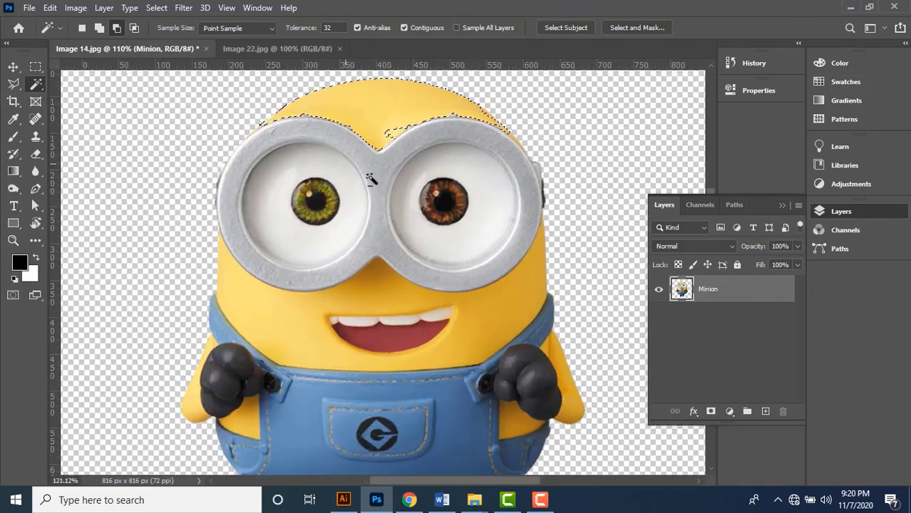
scroll(371, 178, "up", 4)
scroll(387, 146, "down", 6)
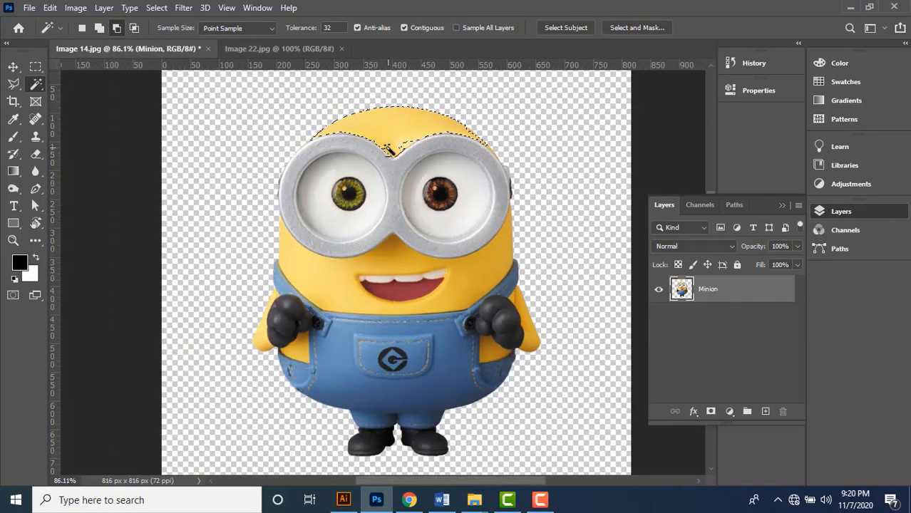
scroll(388, 148, "up", 4)
scroll(393, 138, "down", 2)
scroll(398, 141, "up", 3)
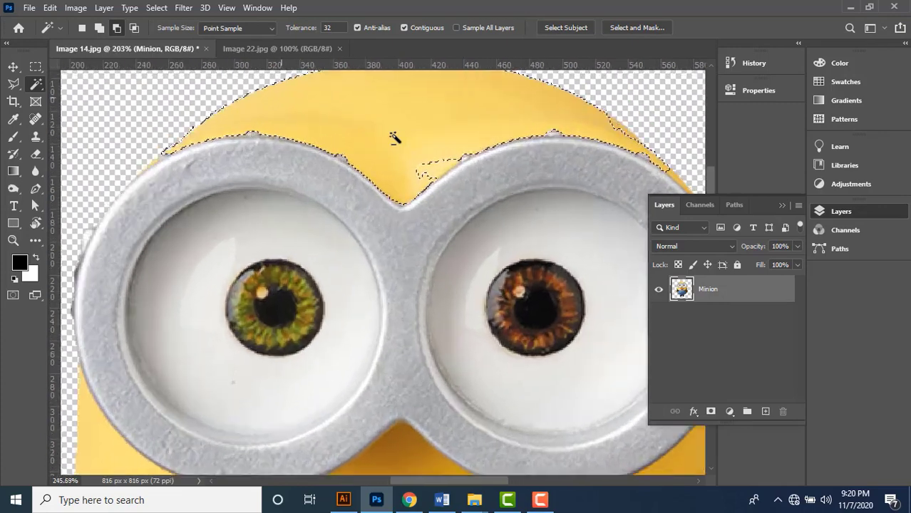
scroll(393, 234, "down", 2)
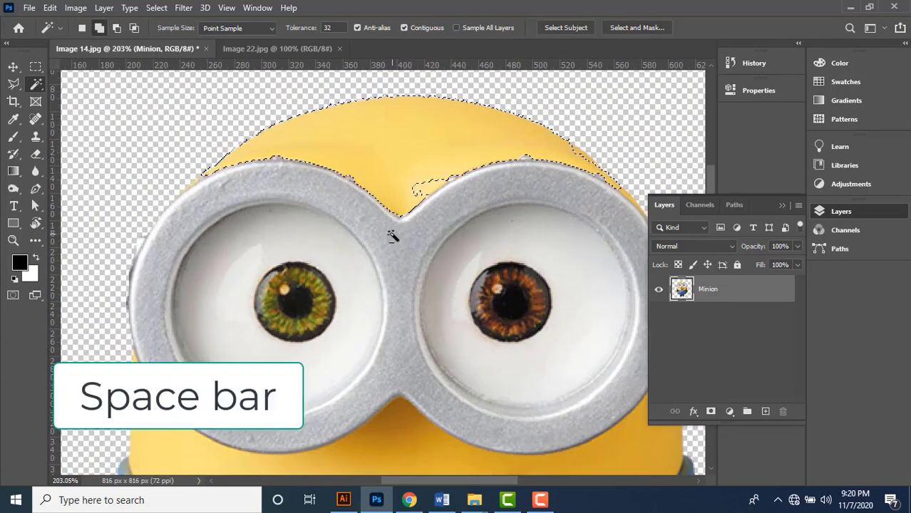
Pan across the enlarged goggles to inspect the yellow areas missed by the selection above the brown eye
left_click_drag(417, 236, 551, 294)
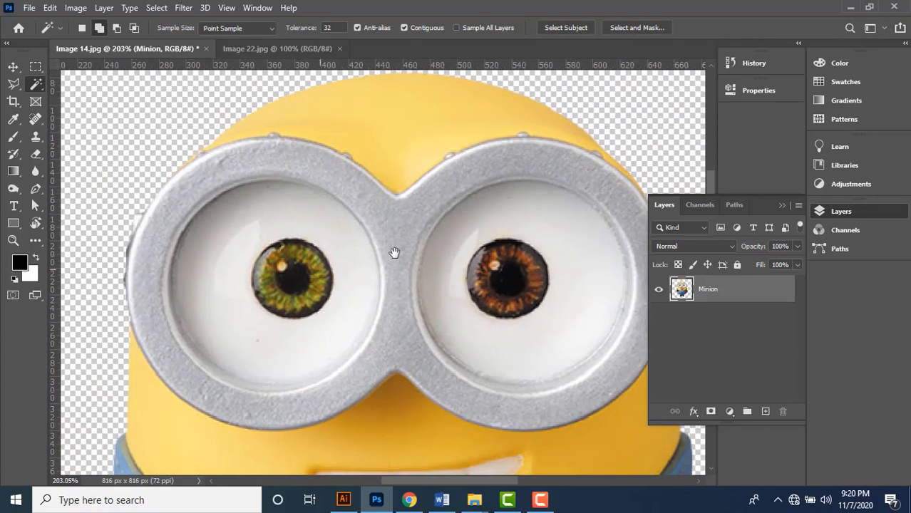
left_click_drag(394, 253, 389, 246)
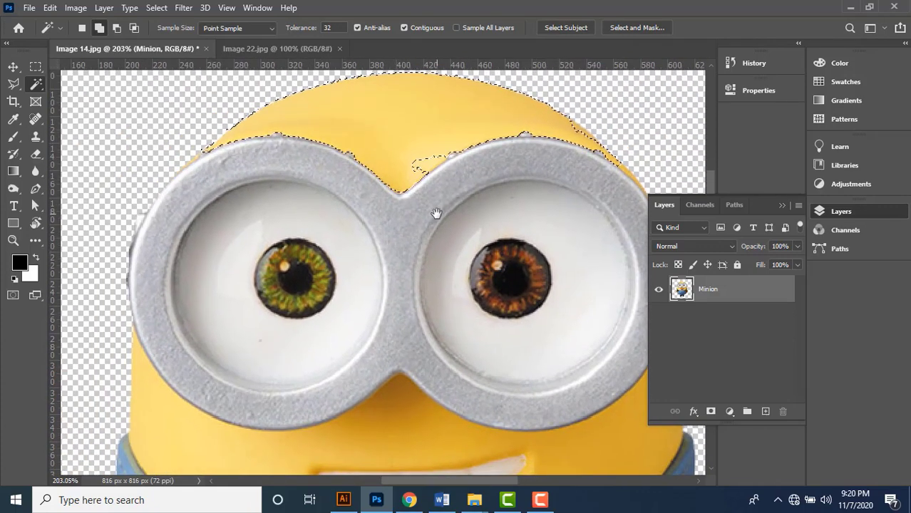
left_click_drag(434, 212, 426, 238)
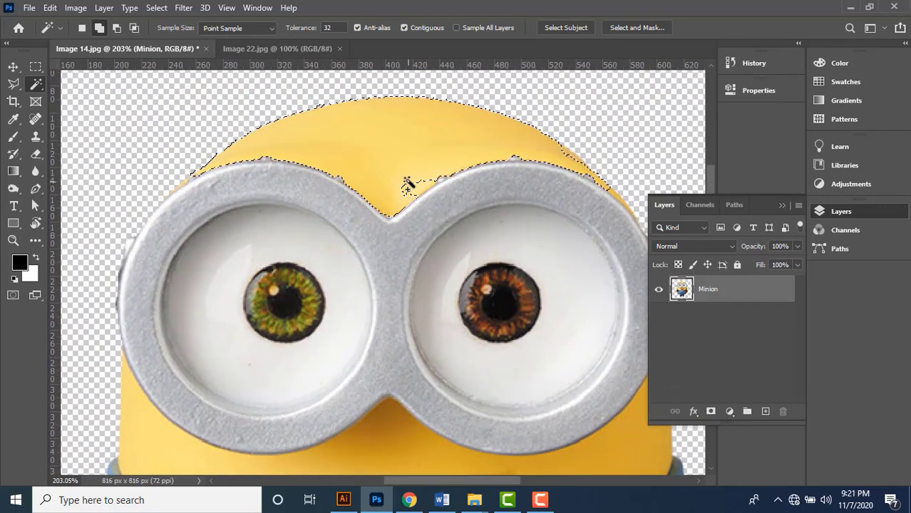
scroll(407, 173, "up", 3)
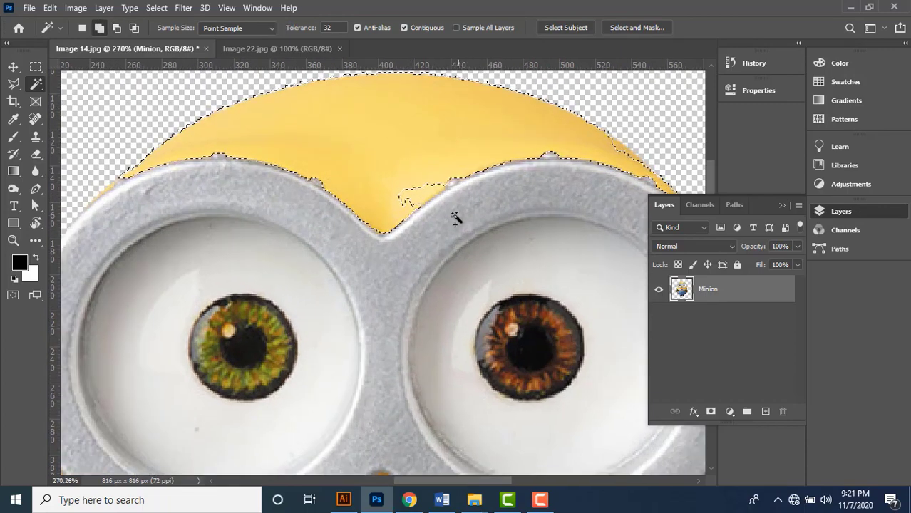
left_click_drag(456, 214, 386, 194)
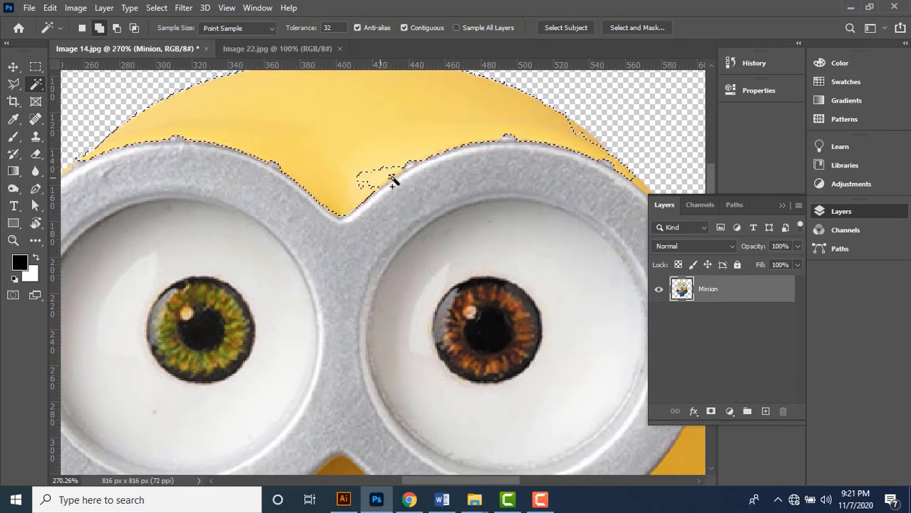
scroll(394, 184, "up", 1)
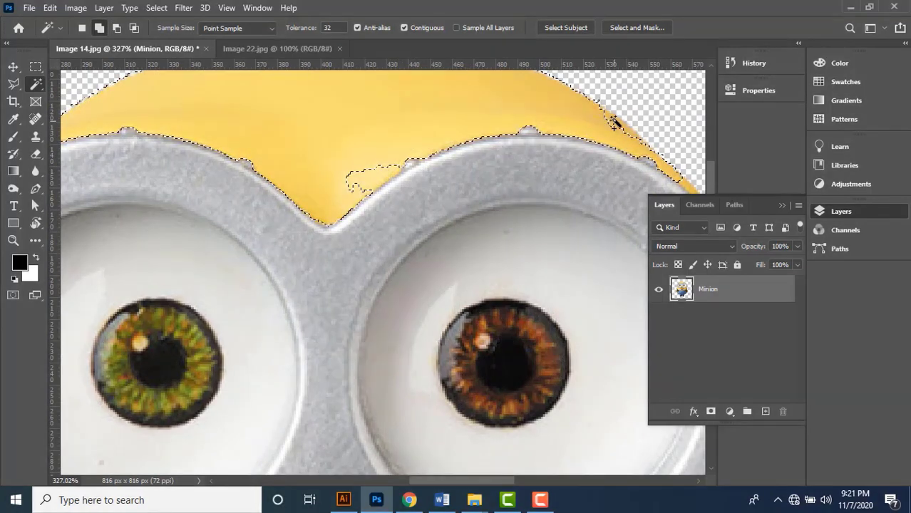
left_click_drag(612, 156, 549, 133)
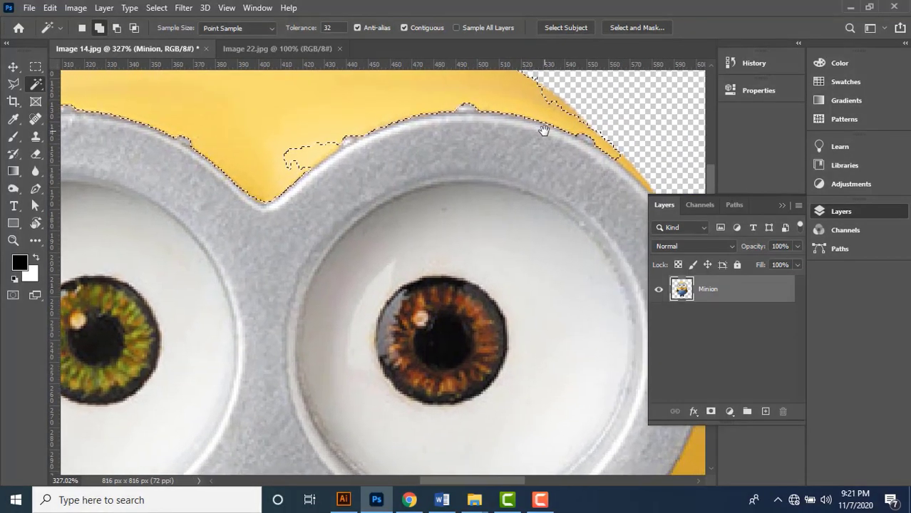
Add the missed yellow patches along the upper rim of the goggle around the brown eye to the head selection
left_click(625, 166)
left_click_drag(429, 173, 490, 201)
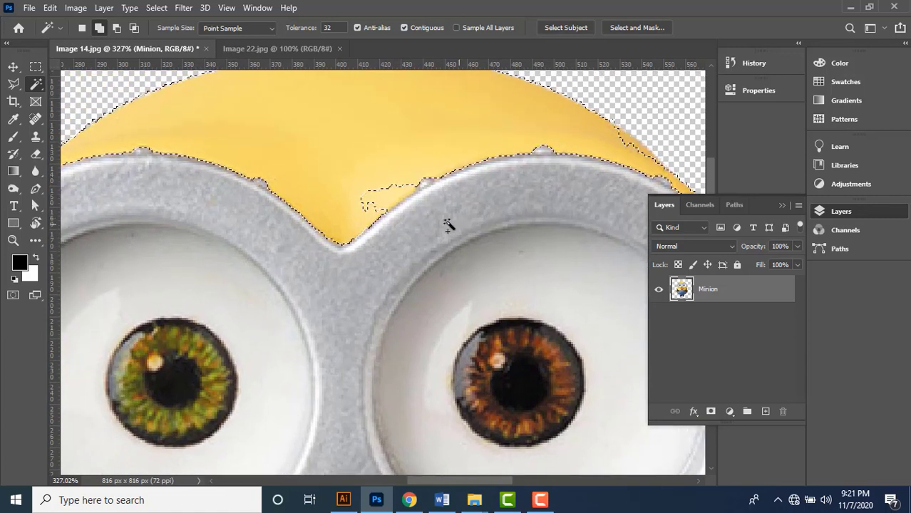
left_click(387, 204)
left_click(641, 142)
left_click_drag(585, 192, 398, 162)
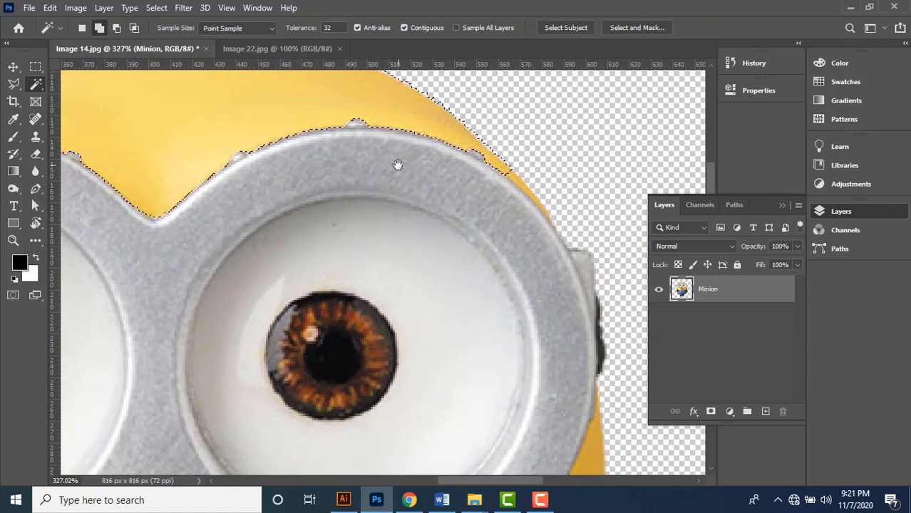
left_click(519, 180)
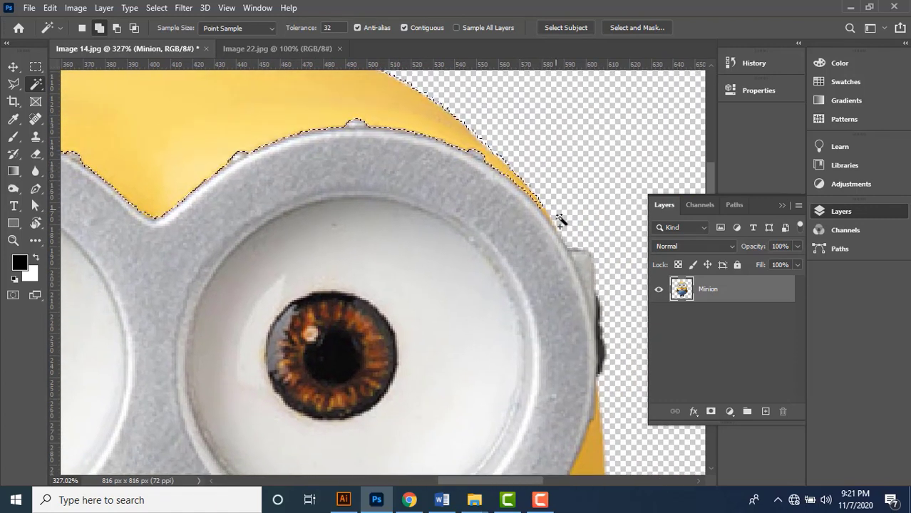
left_click_drag(387, 208, 572, 236)
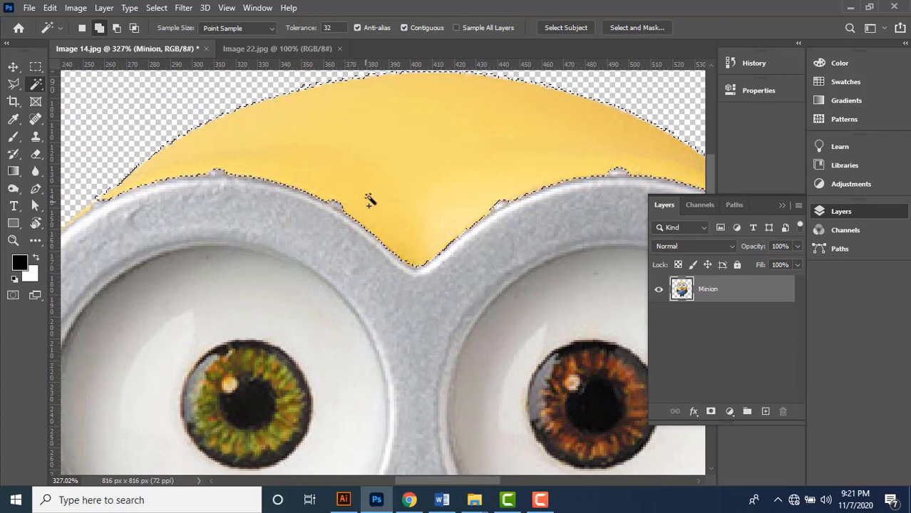
Review the whole head selection at a smaller magnification with the Magic Wand in Add to Selection mode
scroll(373, 194, "down", 1)
scroll(374, 194, "down", 1)
left_click_drag(533, 270, 477, 243)
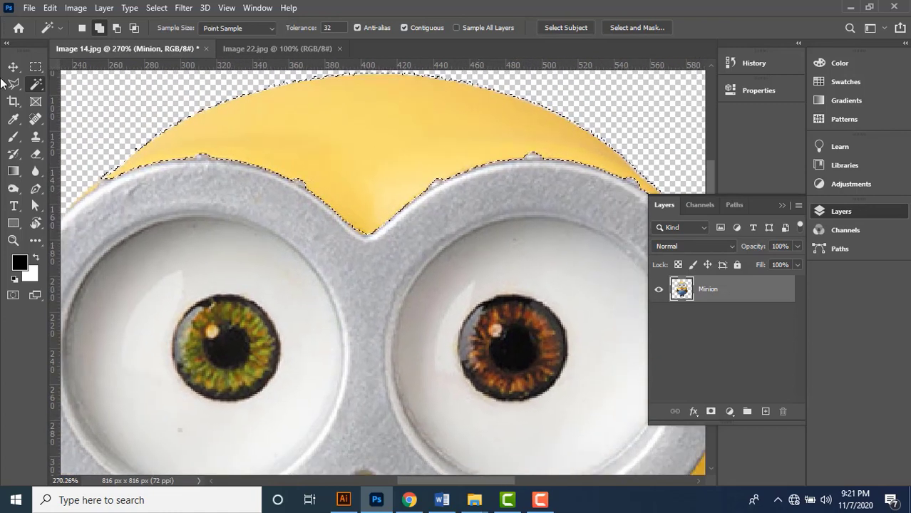
left_click(99, 31)
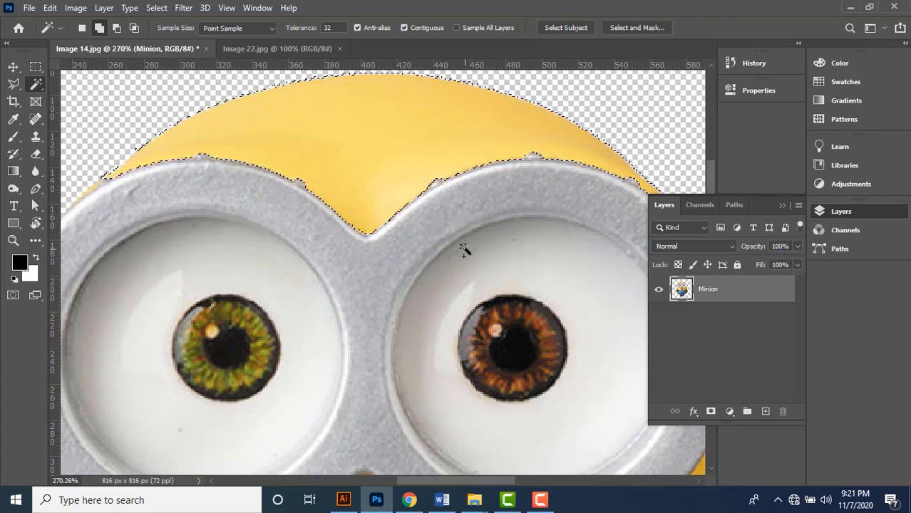
scroll(462, 244, "down", 1)
scroll(464, 244, "down", 1)
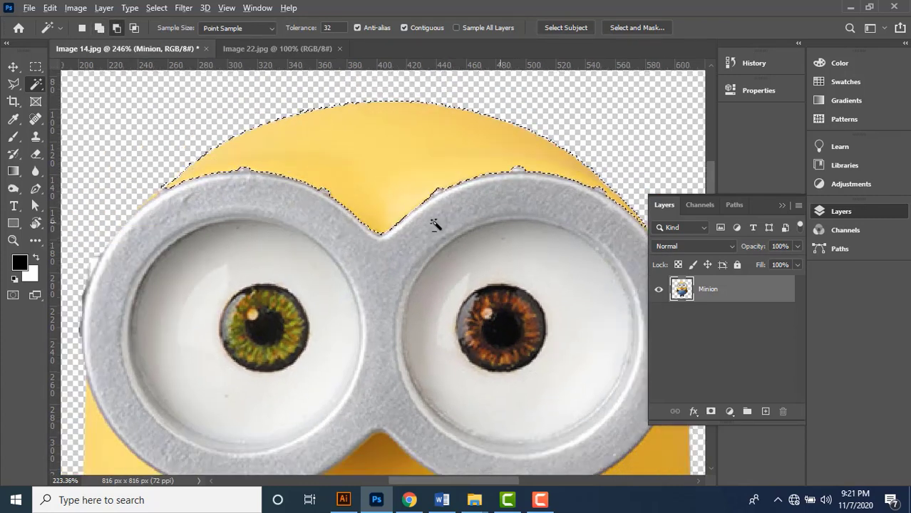
scroll(445, 232, "down", 1)
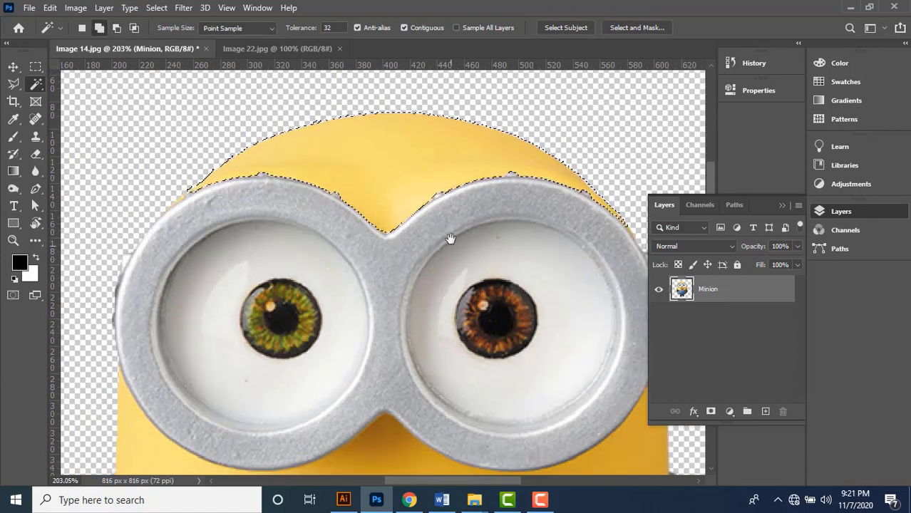
left_click_drag(450, 238, 438, 221)
Deselect the top of the minion's head and reselect it with the Magic Wand tolerance set to 60
key("ctrl+d")
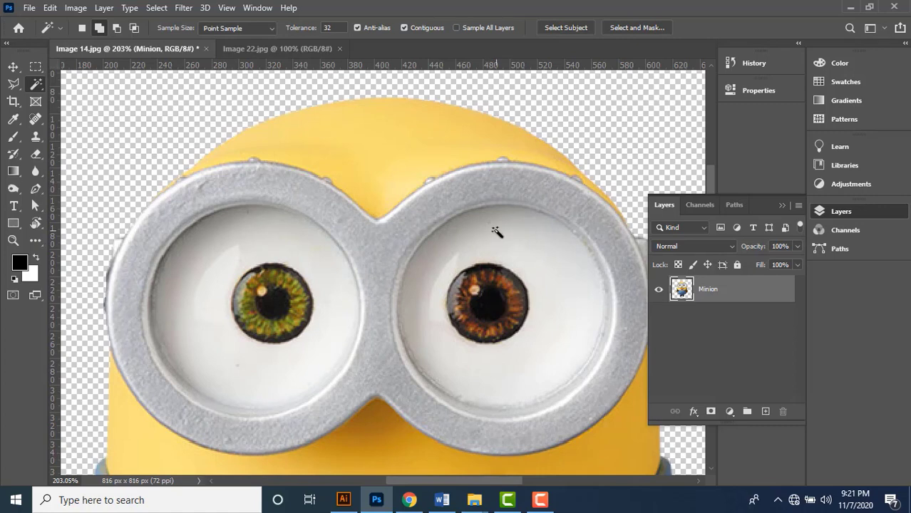
left_click(329, 28)
key("Return")
left_click(377, 151)
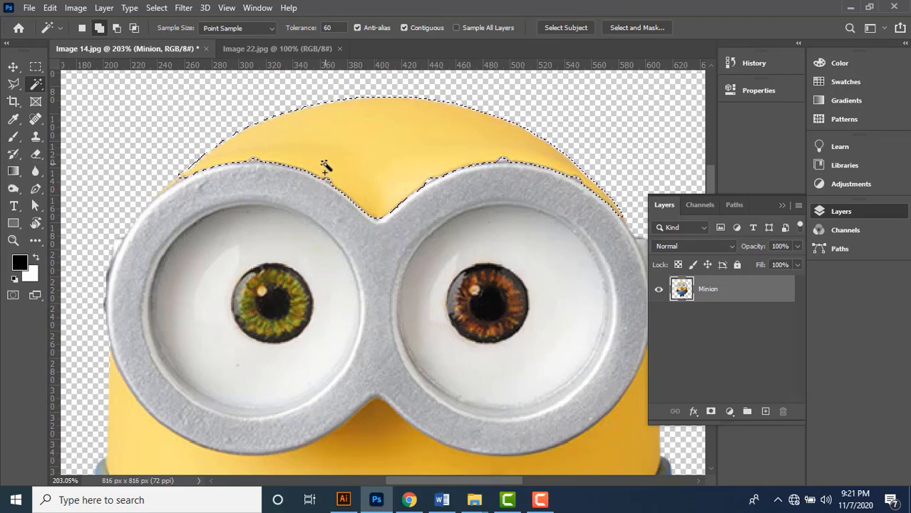
scroll(356, 185, "down", 2)
scroll(366, 187, "up", 1)
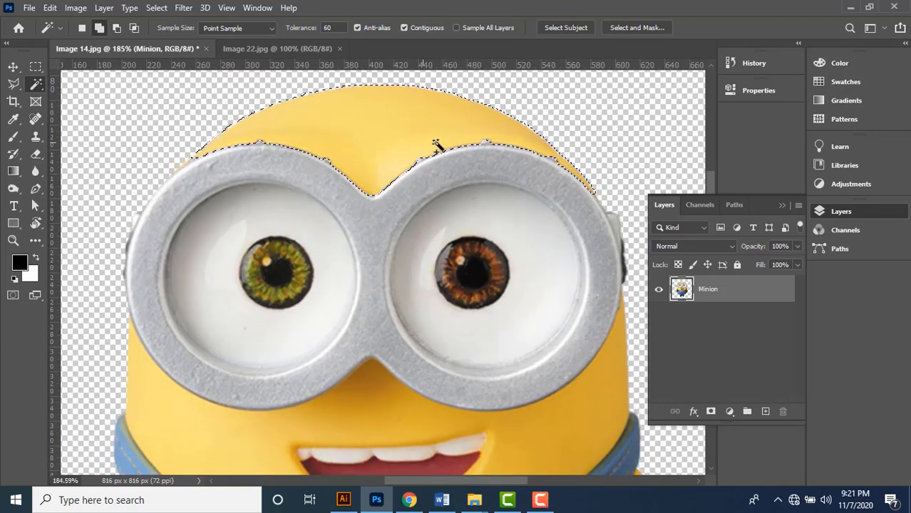
Collapse the Layers panel and add the minion's yellow face below the goggles to the selection
left_click(782, 206)
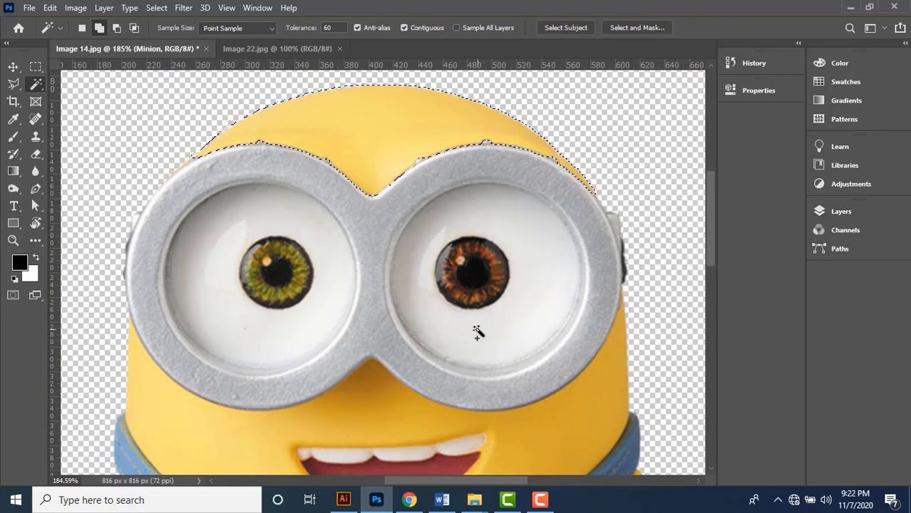
left_click_drag(382, 328, 432, 240)
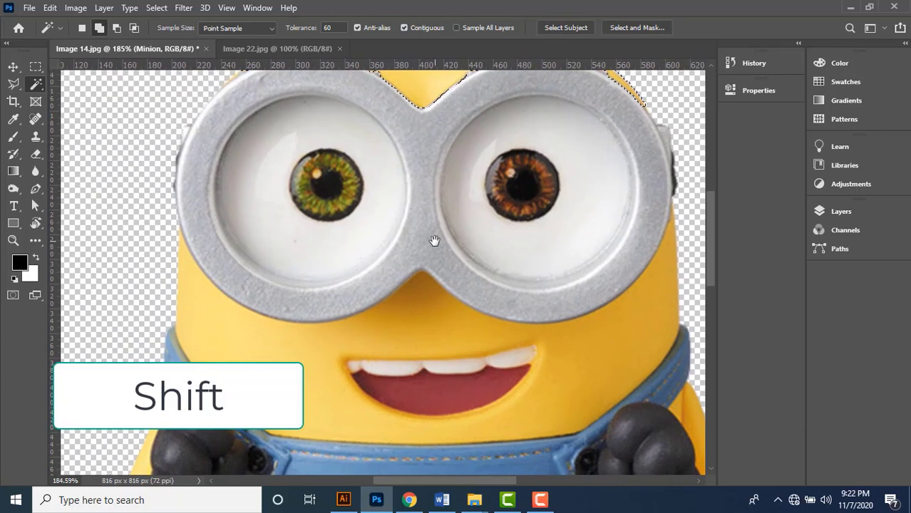
left_click(192, 302, "shift")
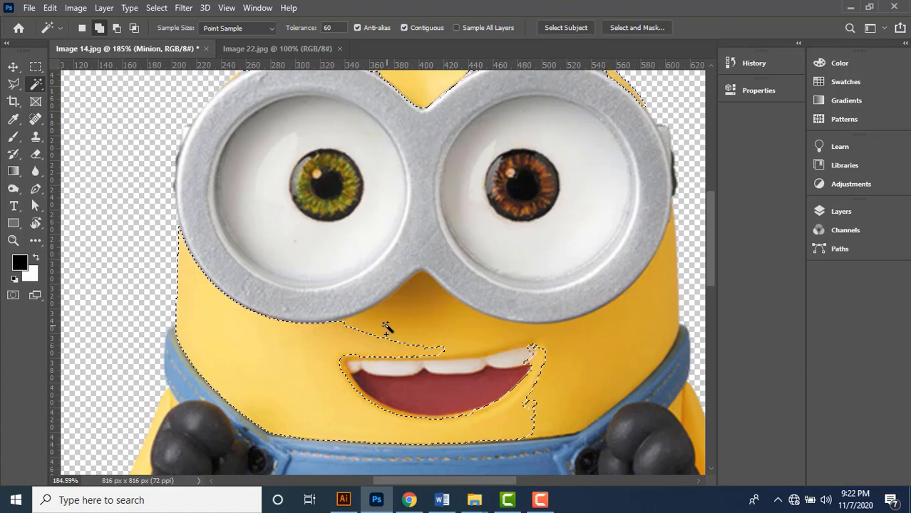
left_click(571, 350, "shift")
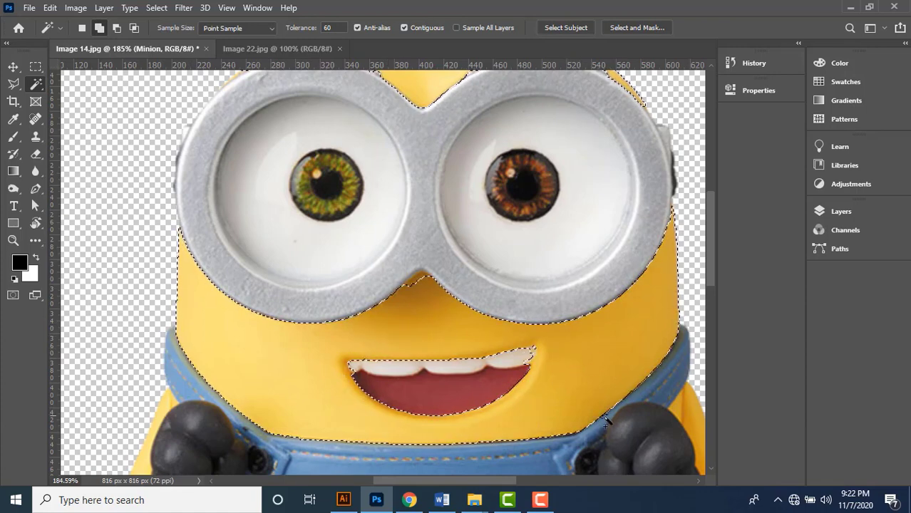
Add the yellow arm on the brown-eye side and the entire yellow patch beneath its black glove to the selection
left_click_drag(531, 405, 544, 262)
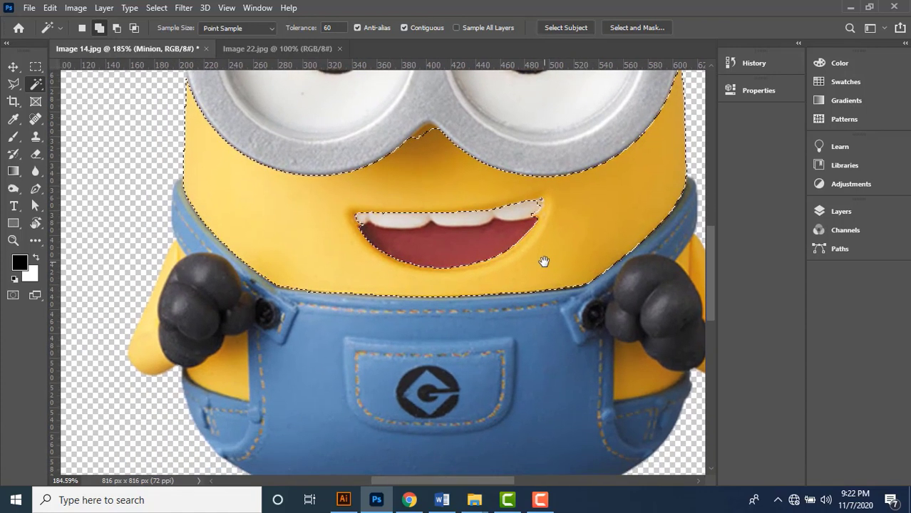
left_click_drag(644, 232, 580, 249)
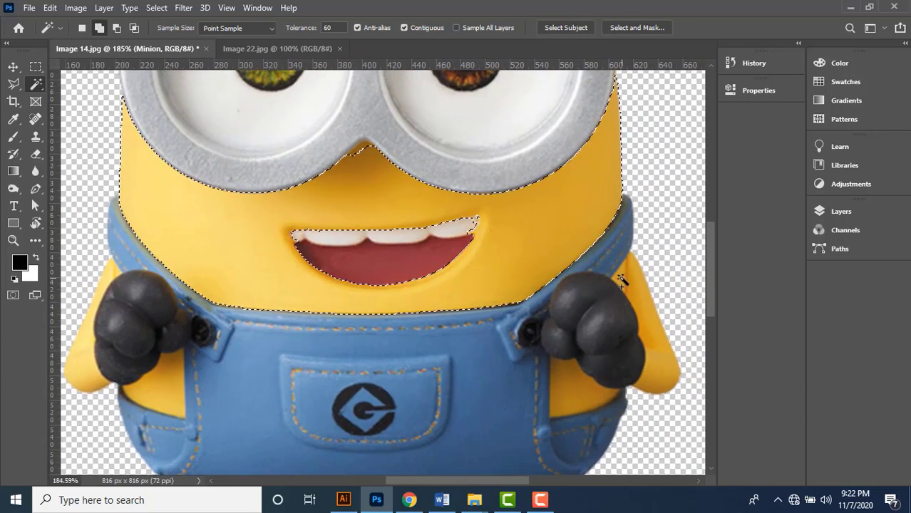
left_click(644, 319, "shift")
left_click(575, 401, "shift")
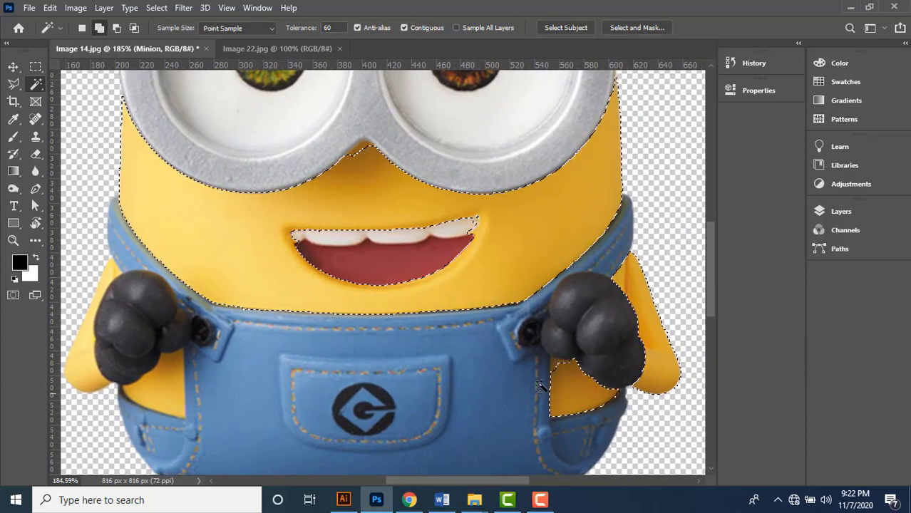
scroll(539, 385, "up", 5)
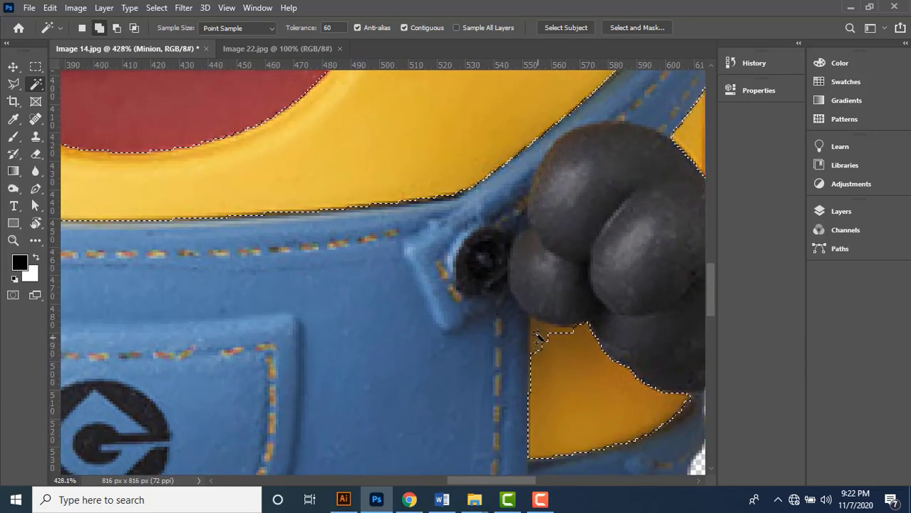
left_click(538, 337)
key("ctrl+z")
left_click(546, 342)
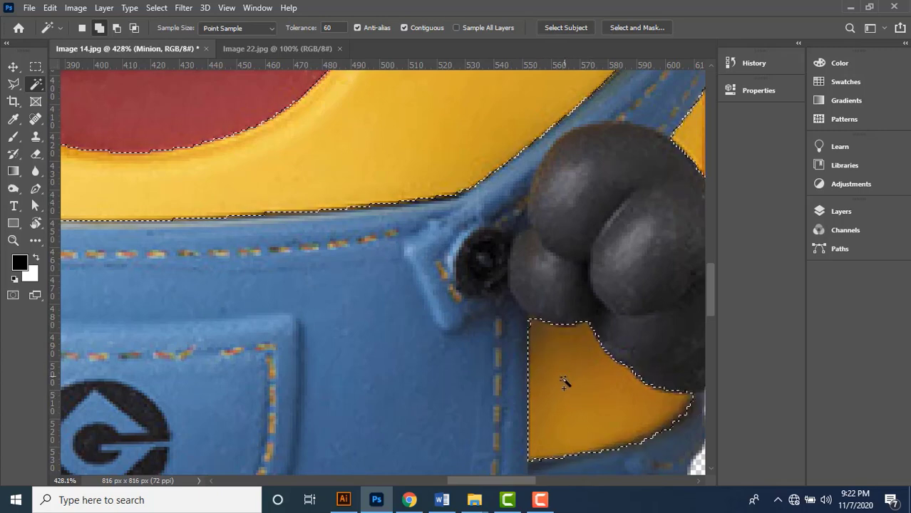
Add the yellow arm on the green-eye side and the yellow patch beneath its black glove to the selection
scroll(569, 363, "down", 6)
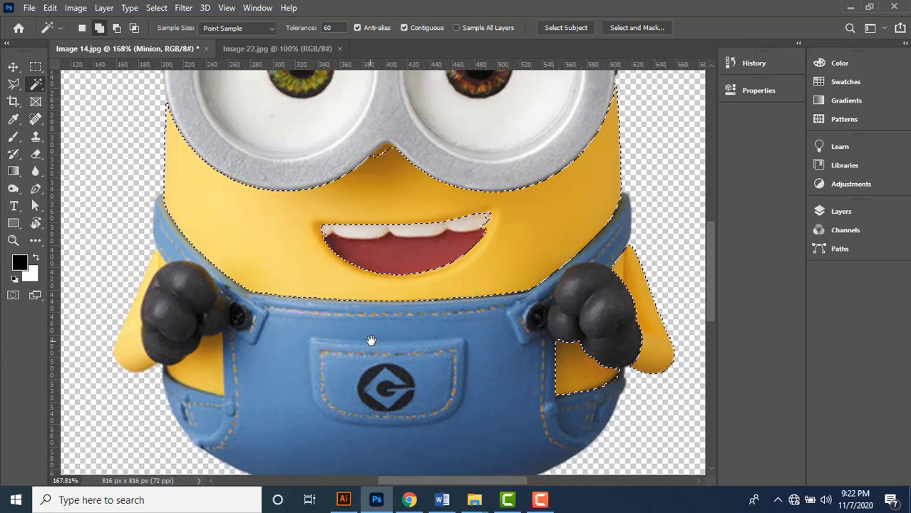
left_click_drag(371, 340, 455, 344)
left_click(290, 358)
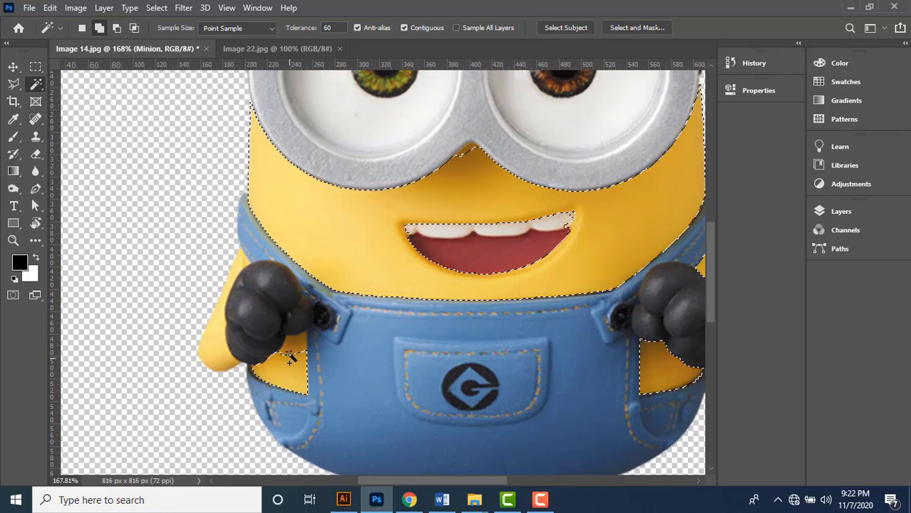
left_click(214, 366)
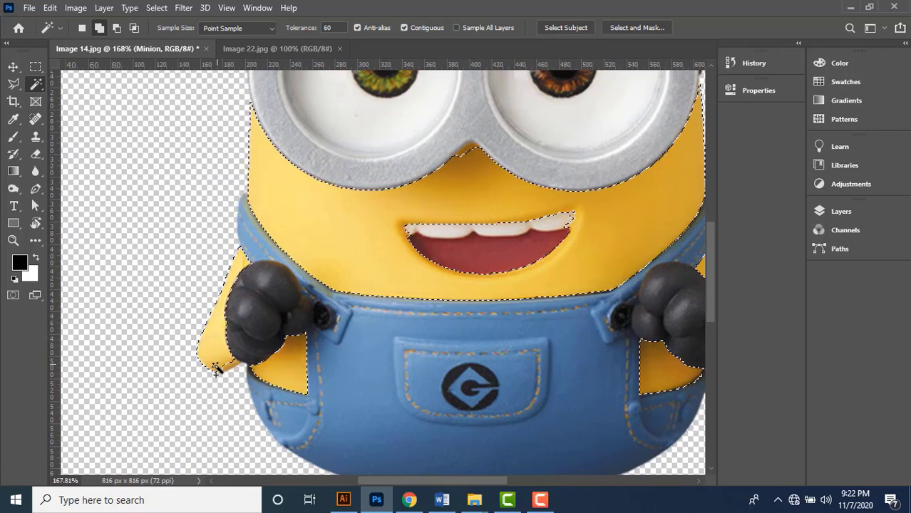
scroll(228, 367, "up", 3)
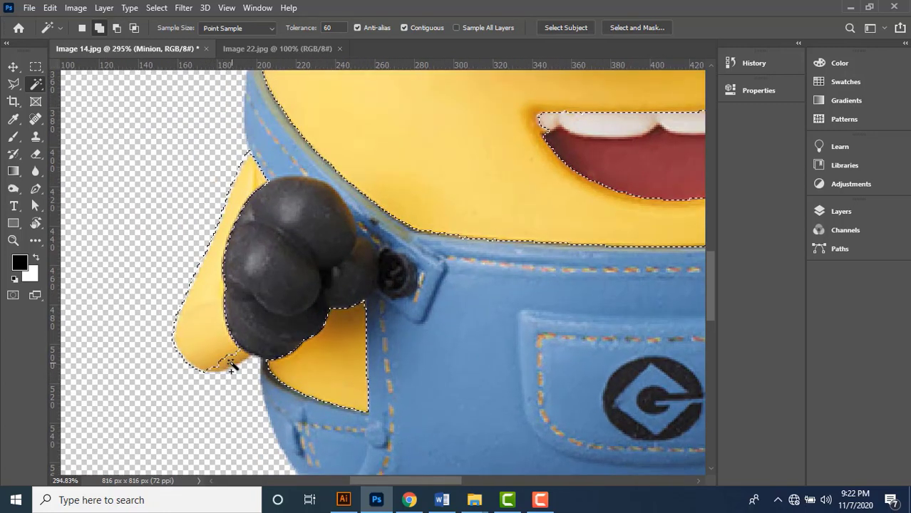
scroll(231, 367, "down", 4)
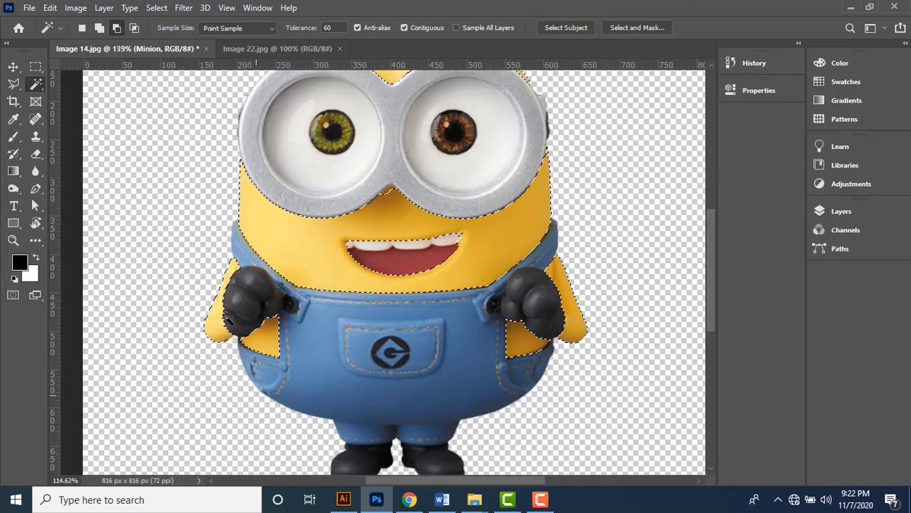
scroll(226, 320, "down", 3)
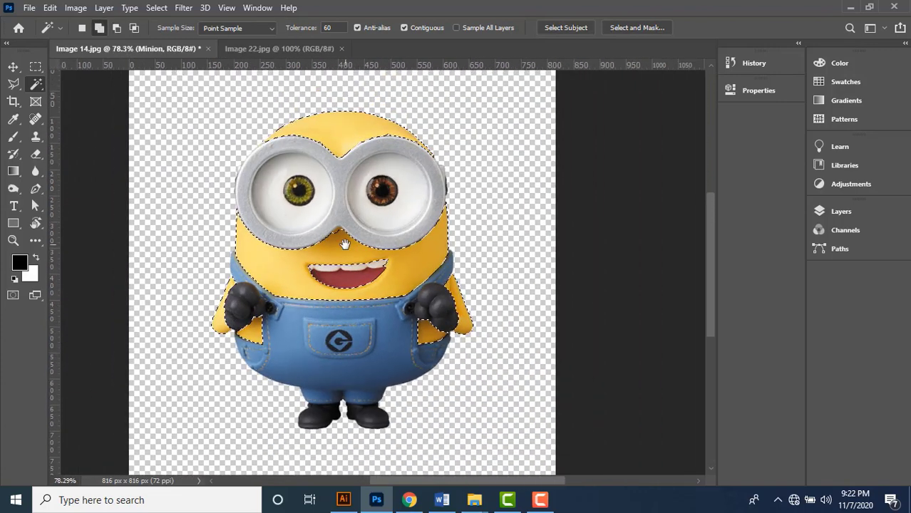
left_click_drag(345, 245, 408, 248)
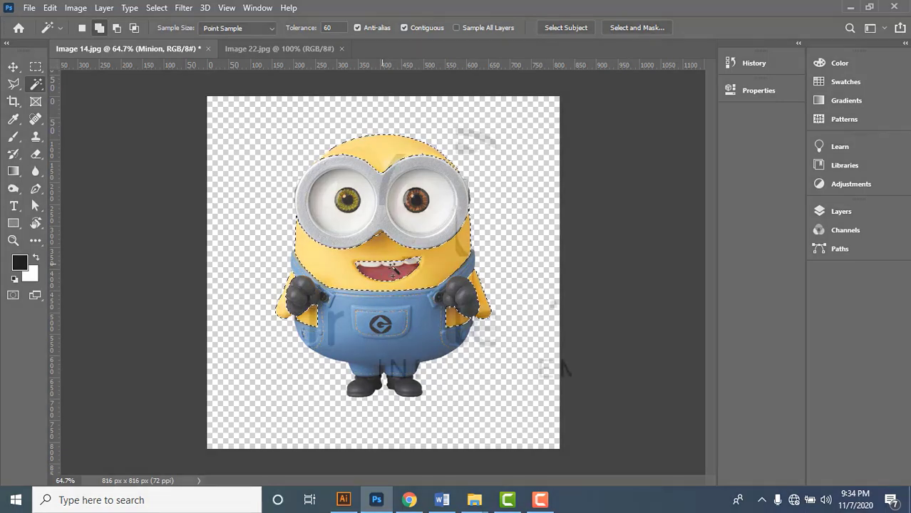
Save the skin selection as a new channel named Minion1 in Image 14.jpg
left_click(157, 8)
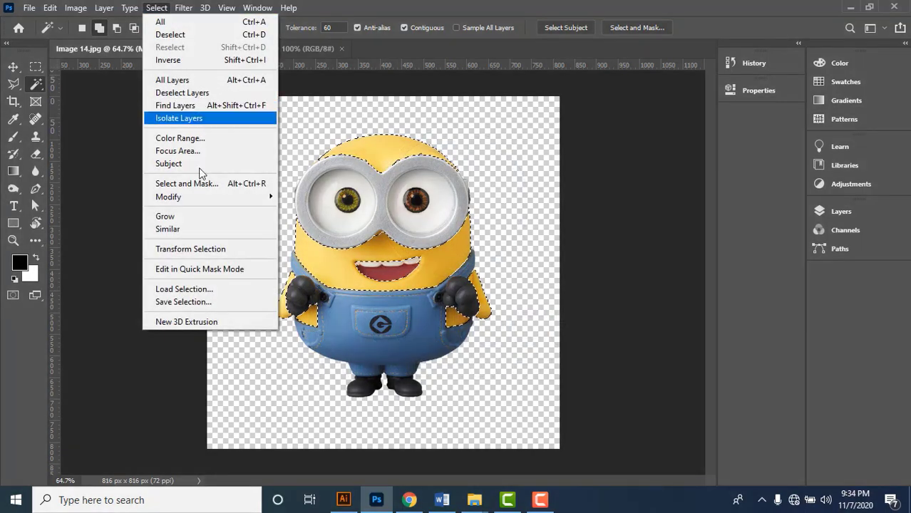
left_click(229, 305)
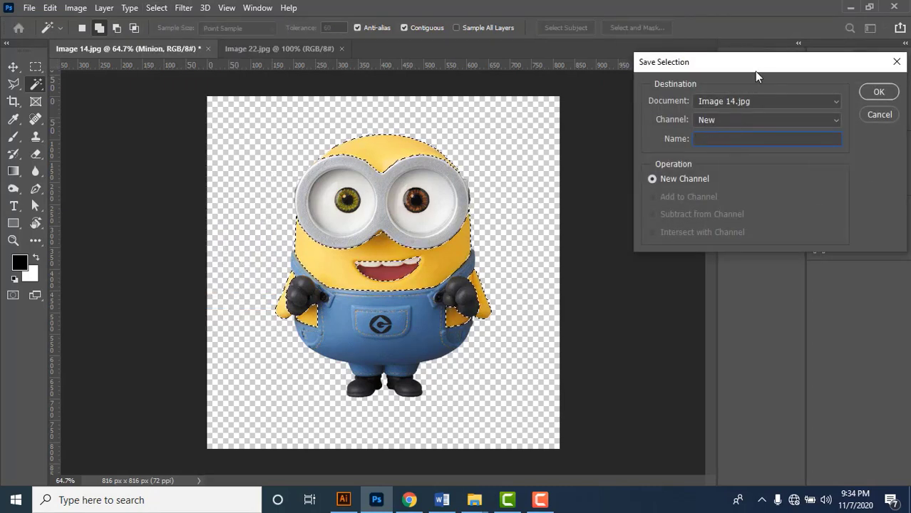
left_click_drag(756, 71, 658, 69)
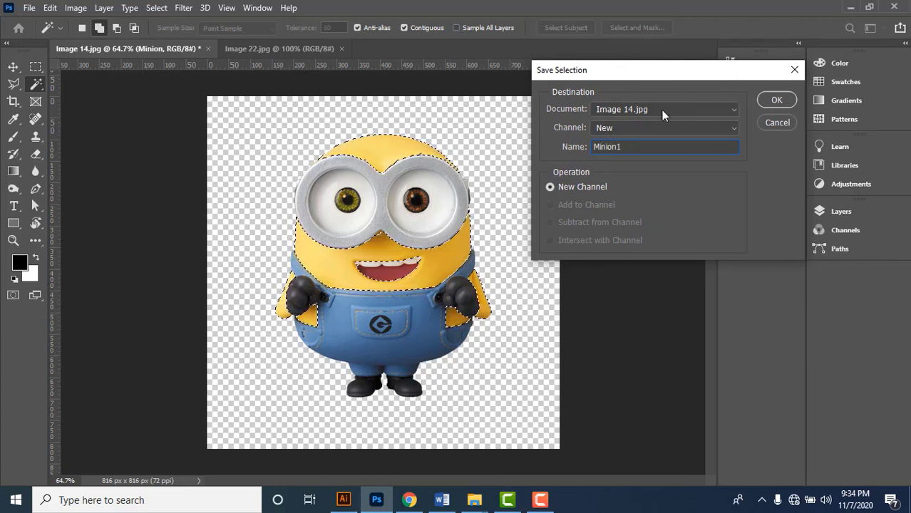
left_click(773, 101)
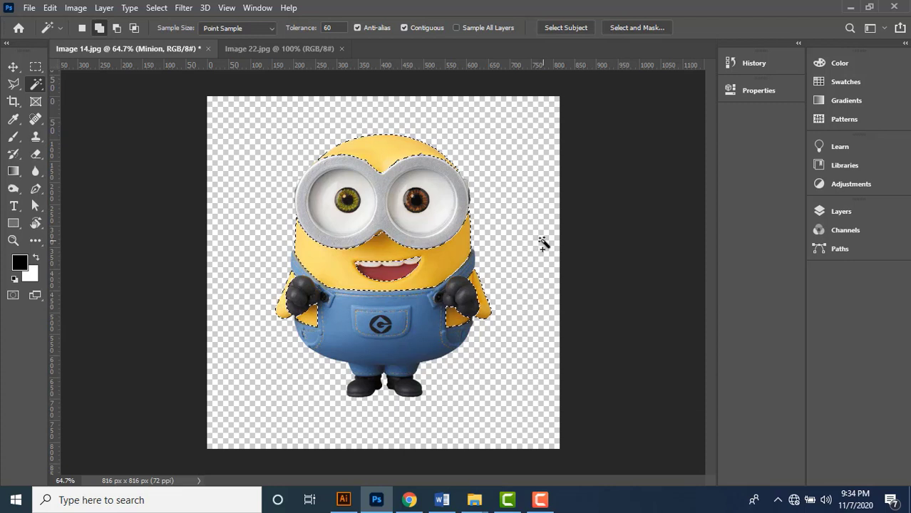
Add a Hue/Saturation adjustment layer limited to the selected yellow skin
left_click(881, 187)
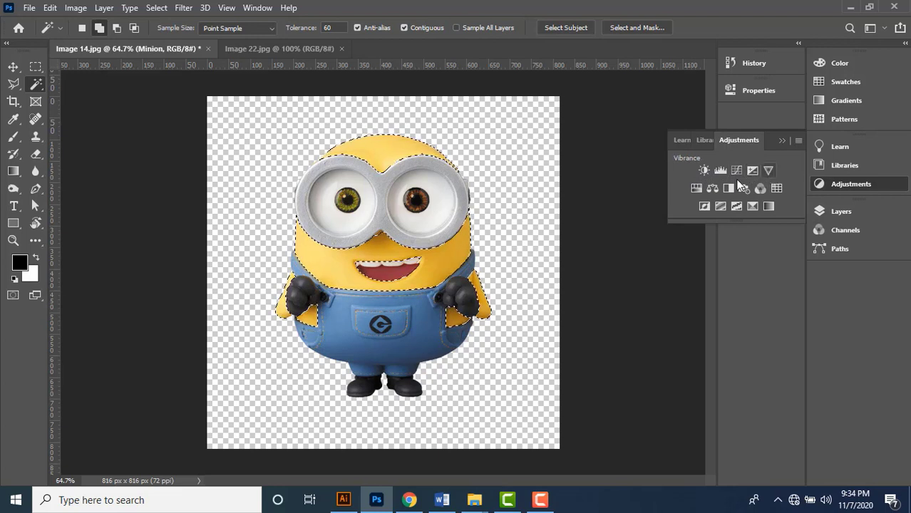
left_click(696, 189)
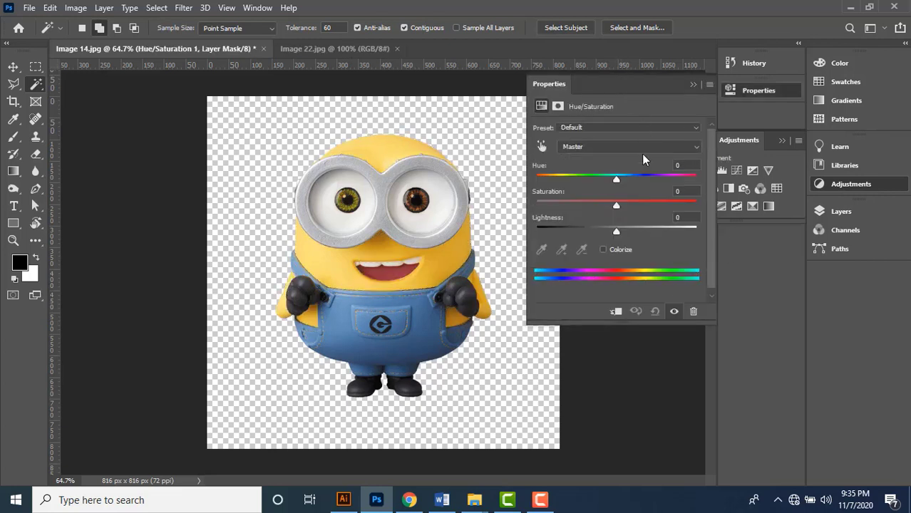
Try the Cyanotype, Increase Saturation More, Old Style, Red Boost and Sepia presets on the skin and return to Default
left_click(616, 132)
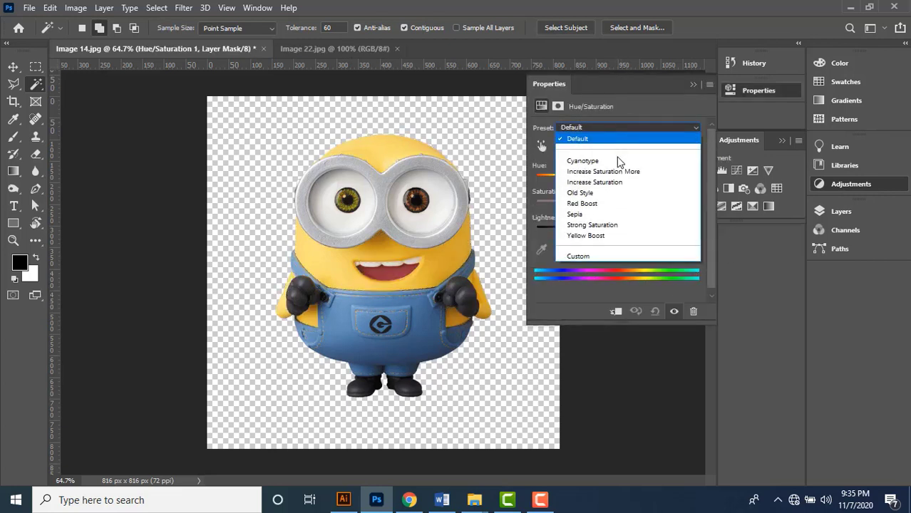
left_click(617, 155)
left_click(619, 133)
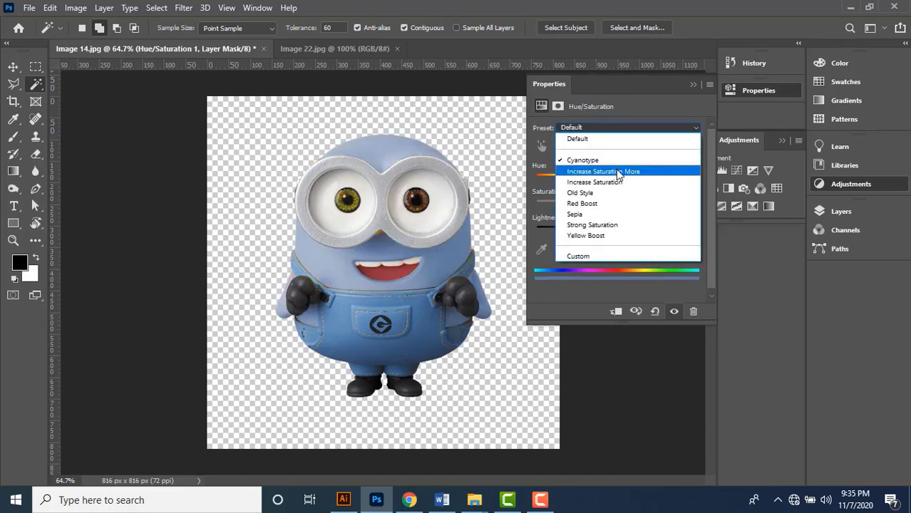
left_click(618, 172)
left_click(620, 132)
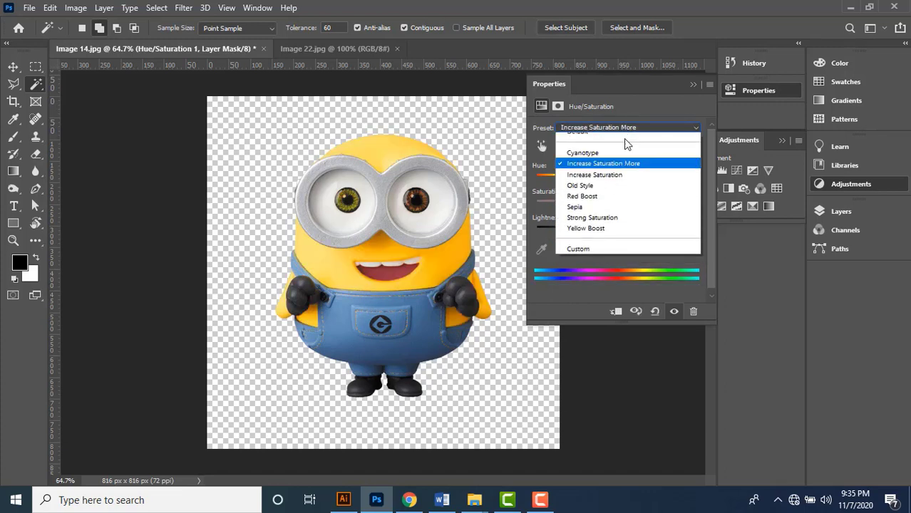
left_click(627, 195)
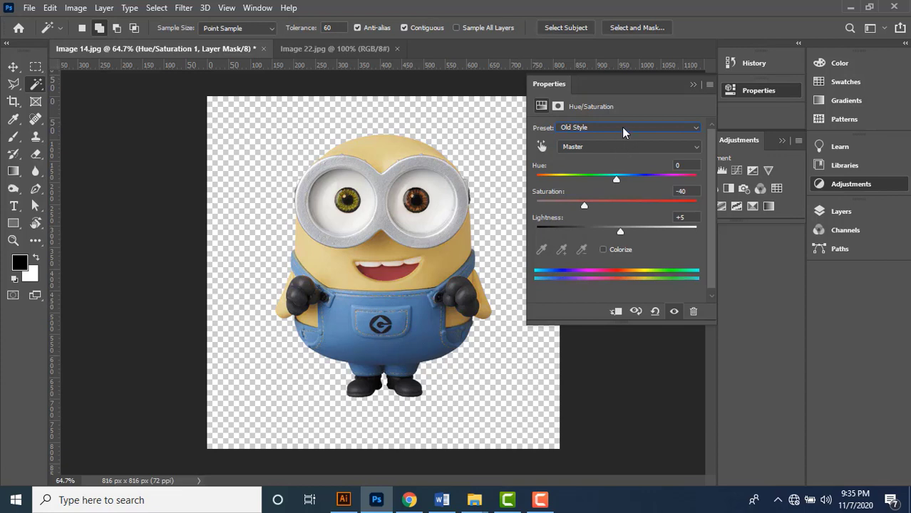
left_click(622, 129)
left_click(622, 203)
left_click(621, 131)
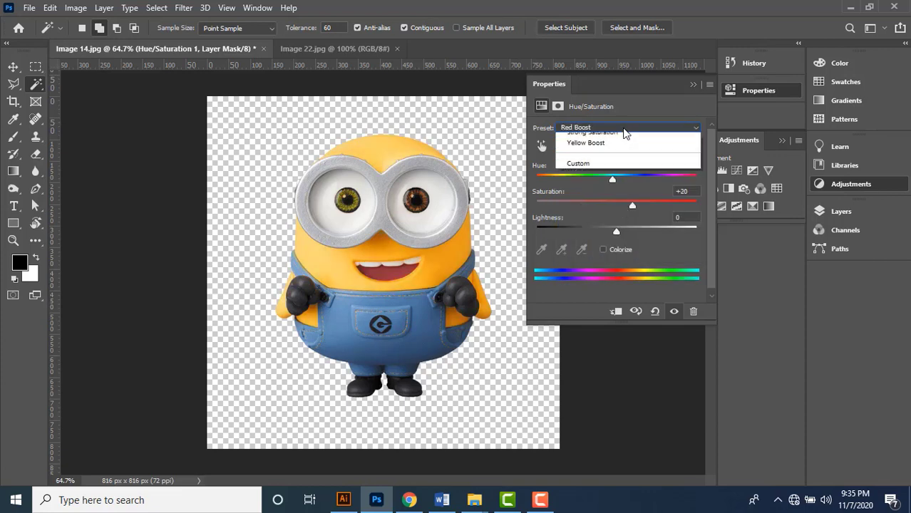
left_click(612, 215)
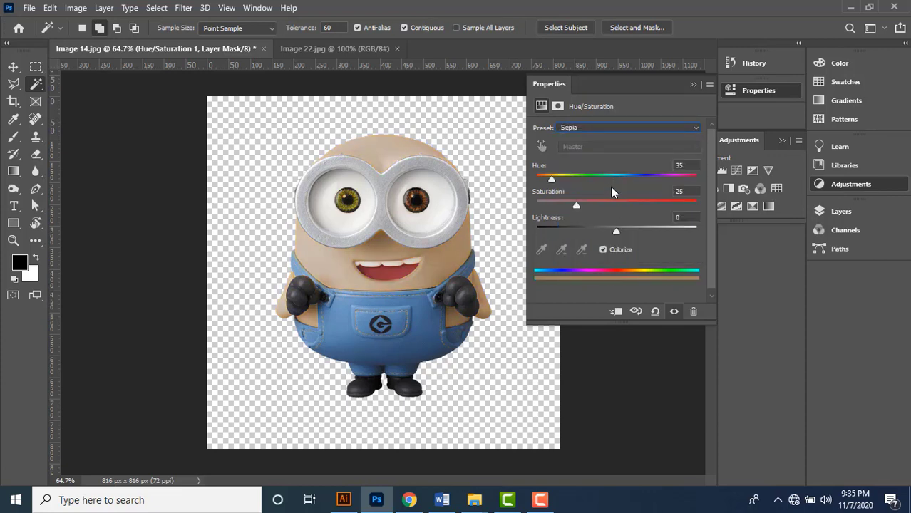
left_click(609, 128)
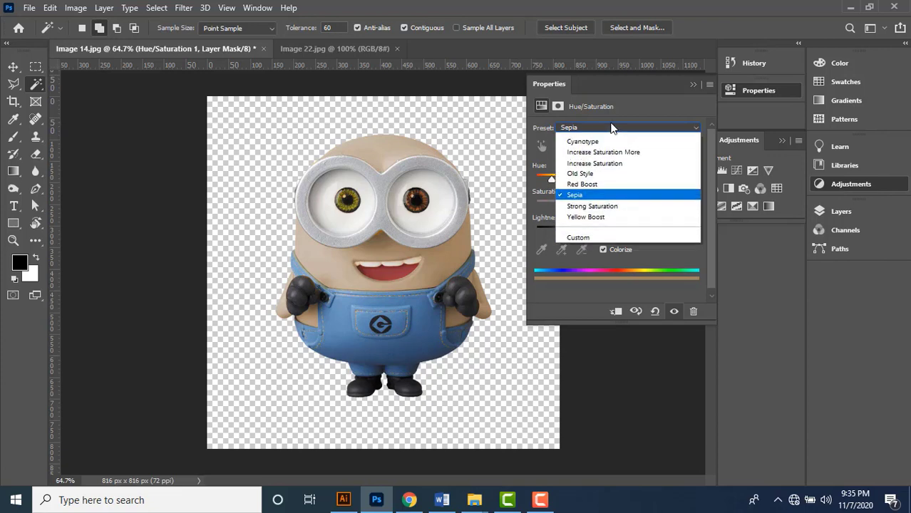
left_click(606, 136)
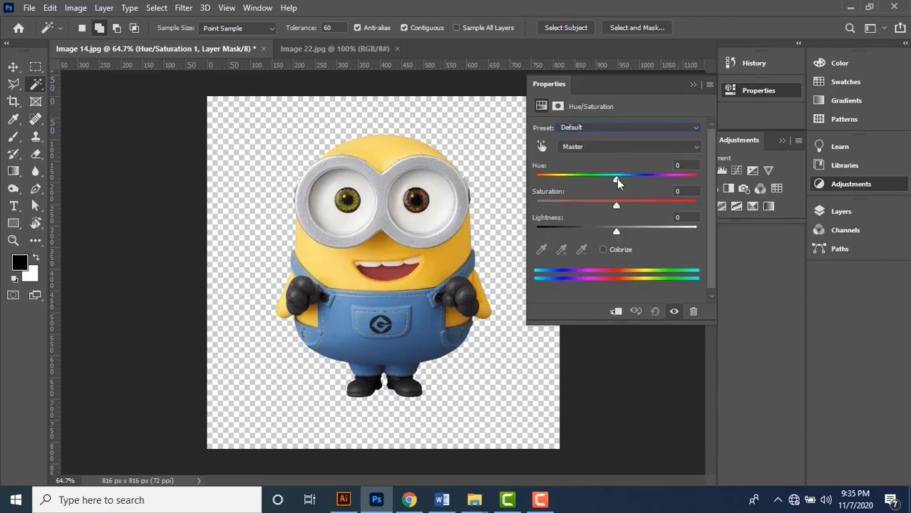
Set the adjustment's hue to +24 and saturation to +3, and try a lightness change before returning it to 0
left_click_drag(617, 183, 619, 207)
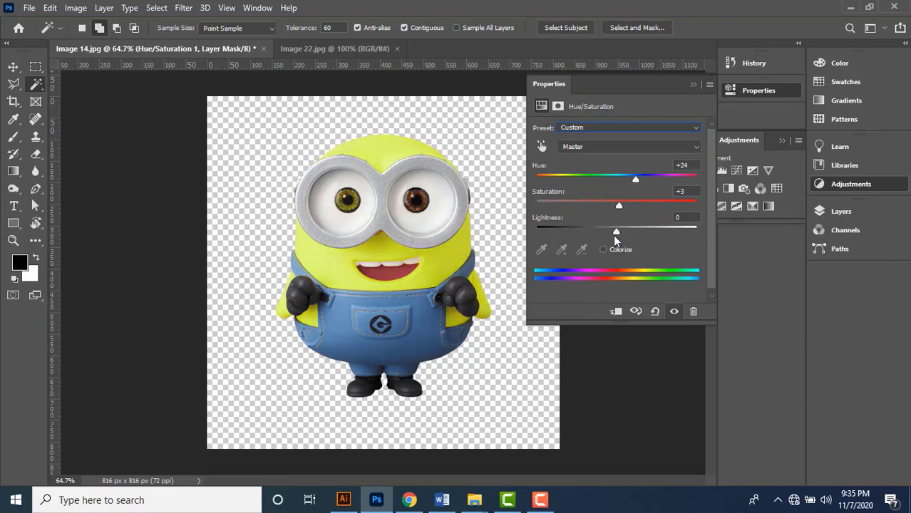
mouse_move(614, 231)
left_mouse_down()
mouse_move(642, 232)
mouse_move(598, 230)
mouse_move(623, 233)
left_mouse_up()
left_click_drag(689, 218, 658, 211)
type("0")
key("Tab")
Compare the recolored skin with the original by toggling the adjustment layer's visibility and viewing its previous state
left_click(674, 312)
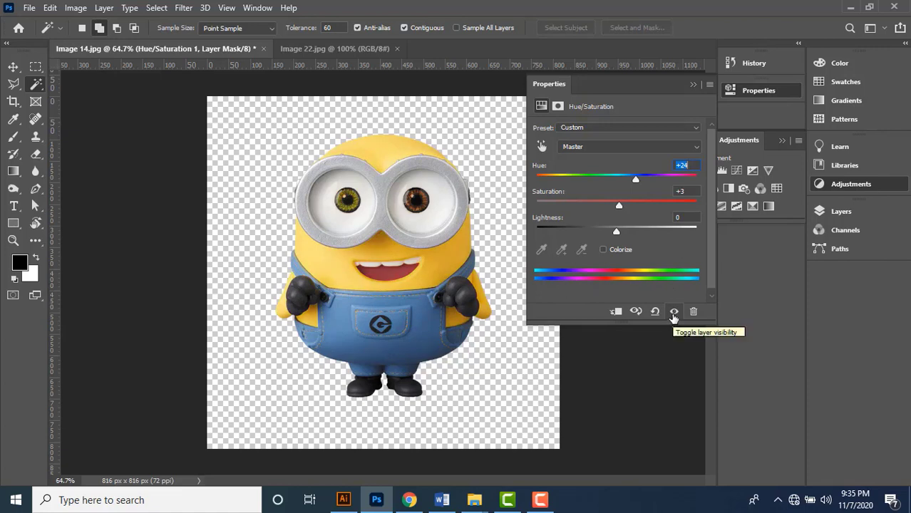
left_click(675, 311)
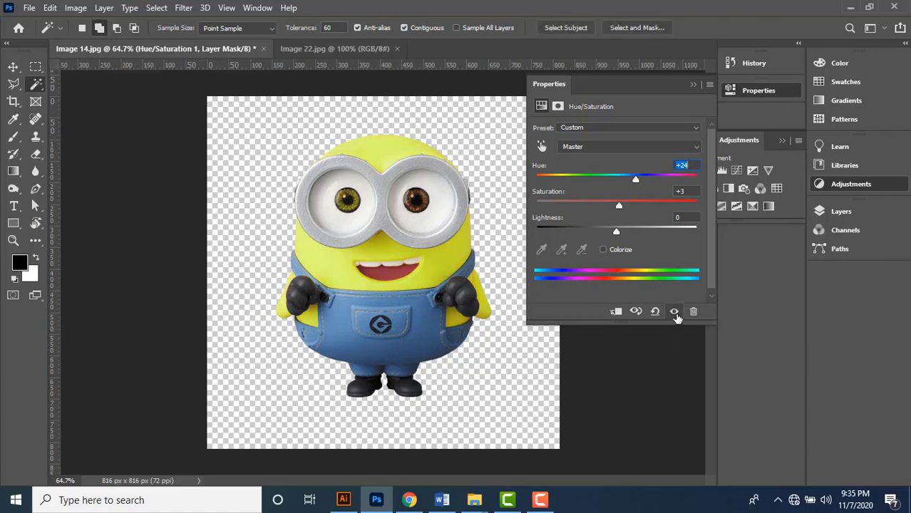
left_click(675, 312)
left_click(673, 312)
left_click(674, 312)
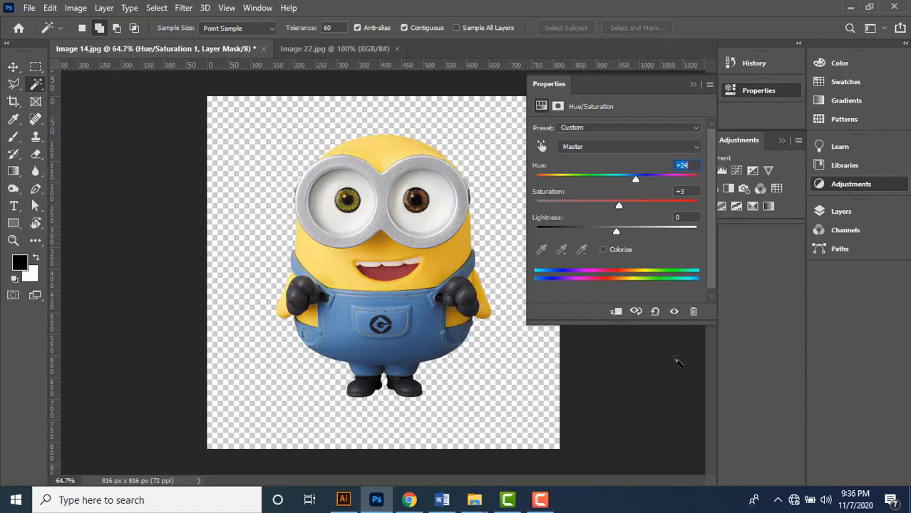
left_click(634, 311)
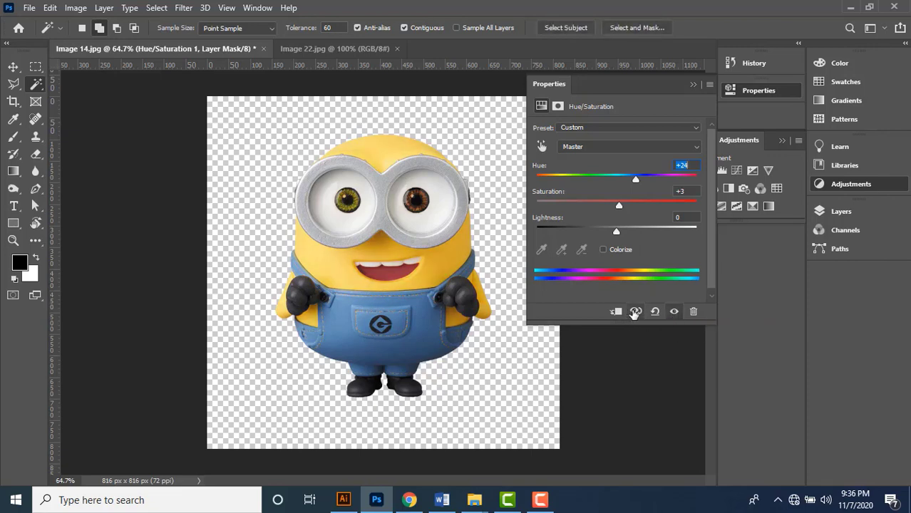
left_click(636, 312)
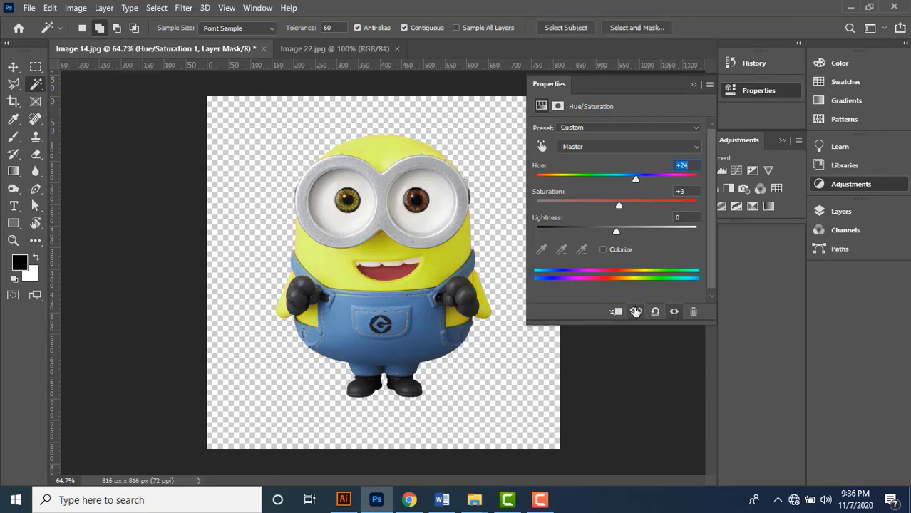
left_click(636, 311)
left_click(636, 312)
Try resetting the adjustment, undo the reset, and fine-tune the hue to +25 and saturation to -1
left_click(656, 314)
key("ctrl+z")
left_click_drag(622, 205, 619, 204)
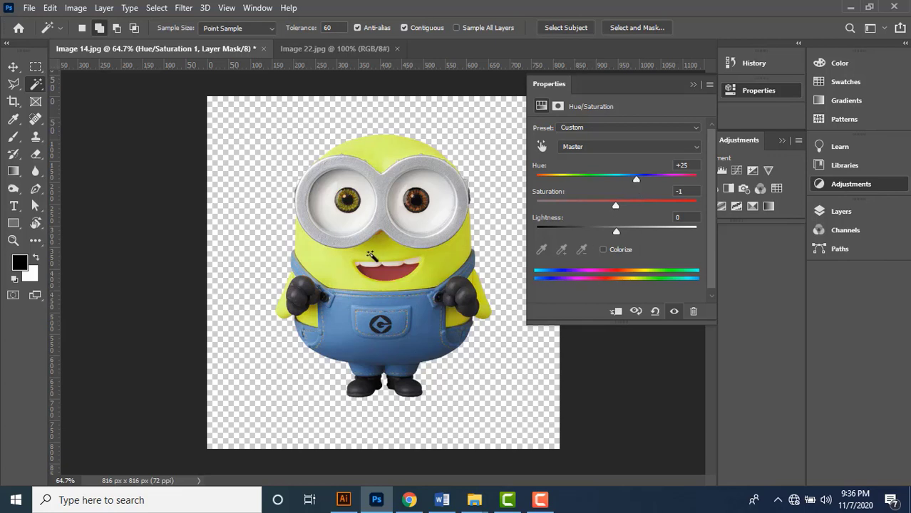
left_click(693, 84)
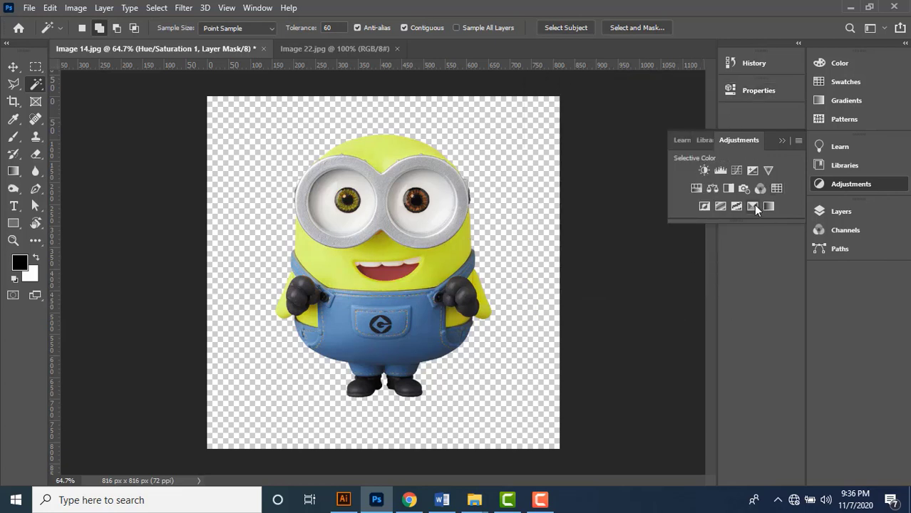
left_click(780, 143)
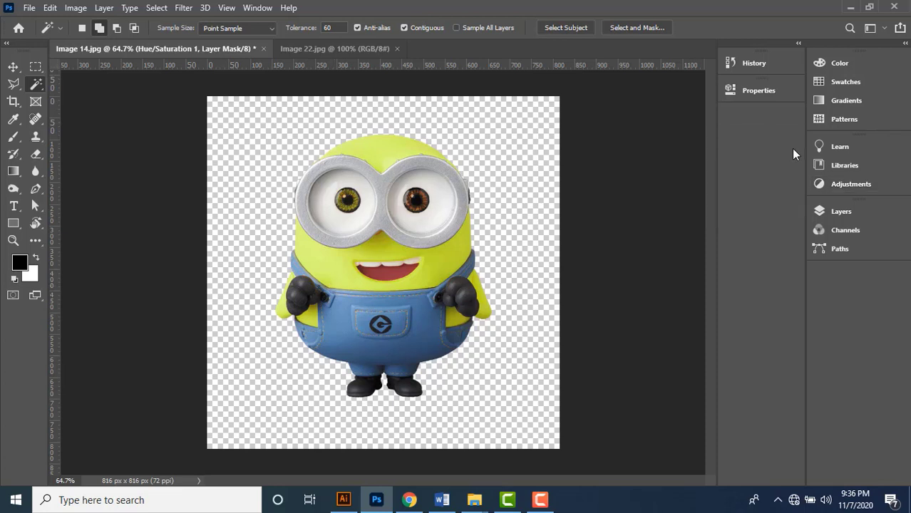
Reopen the Hue/Saturation adjustment above the Minion layer and raise its hue slightly to make the skin greener
left_click(841, 214)
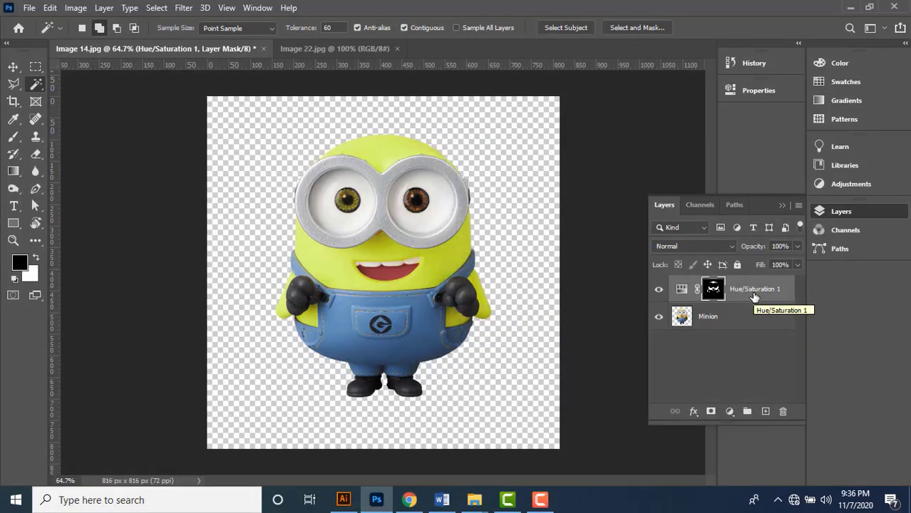
left_click(851, 185)
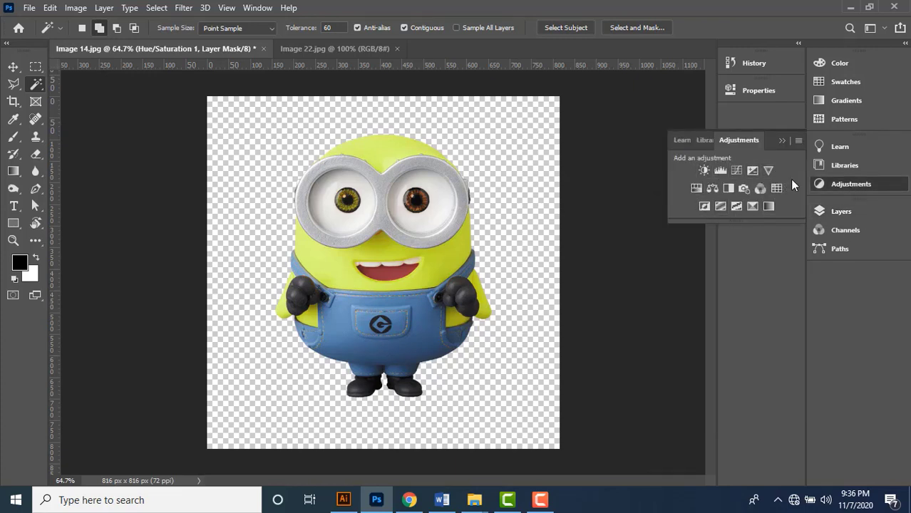
left_click(845, 213)
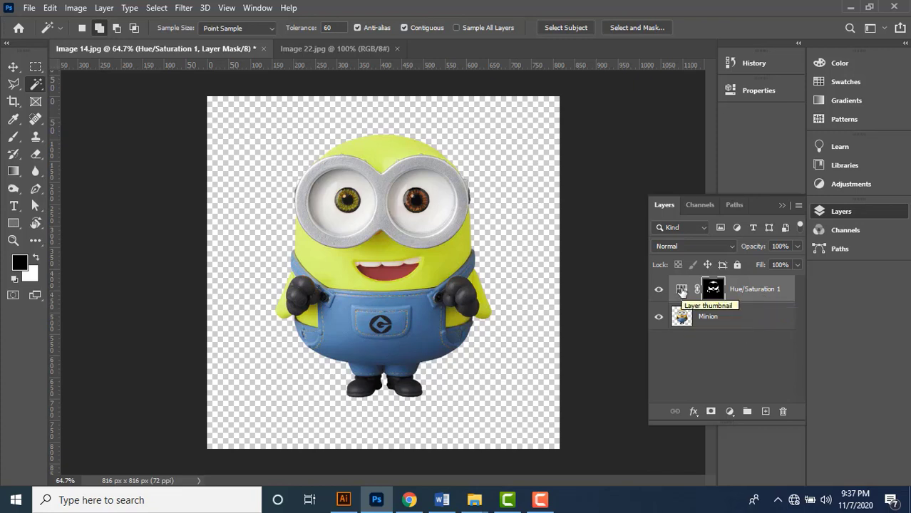
double_click(682, 291)
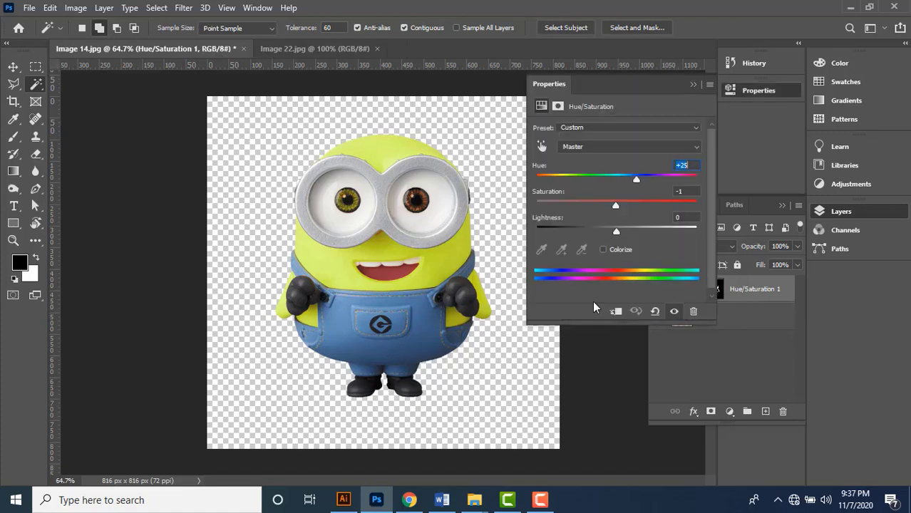
left_click_drag(637, 179, 642, 179)
left_click(690, 84)
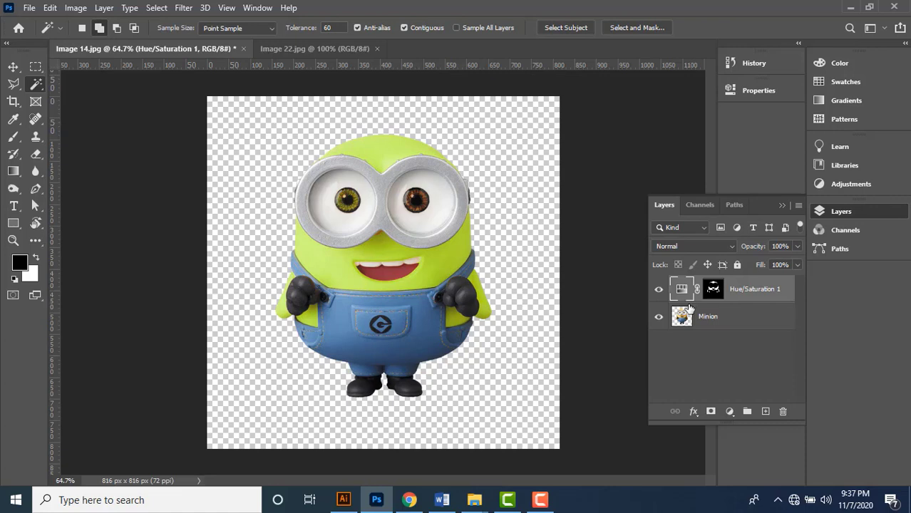
Toggle the visibility of the Hue/Saturation 1 and Minion layers to compare the picture with and without each, leaving both shown
left_click(659, 292)
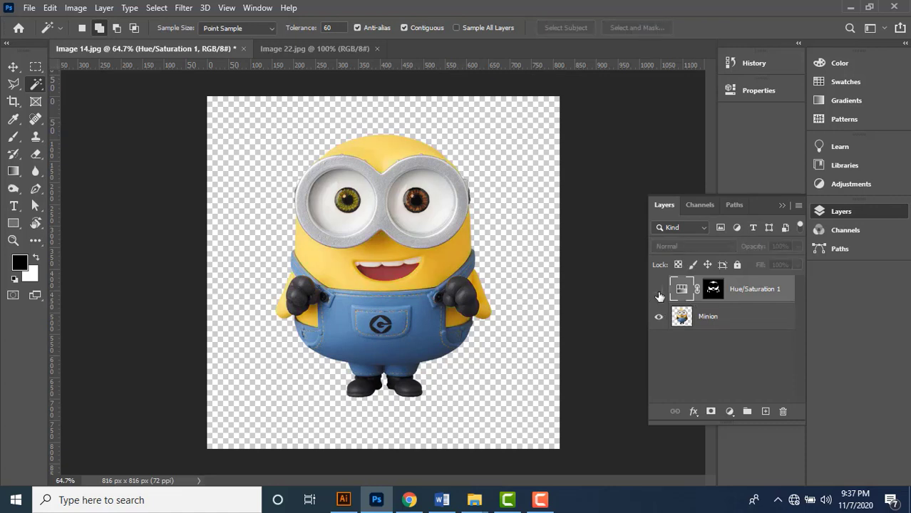
left_click(659, 292)
left_click(659, 317)
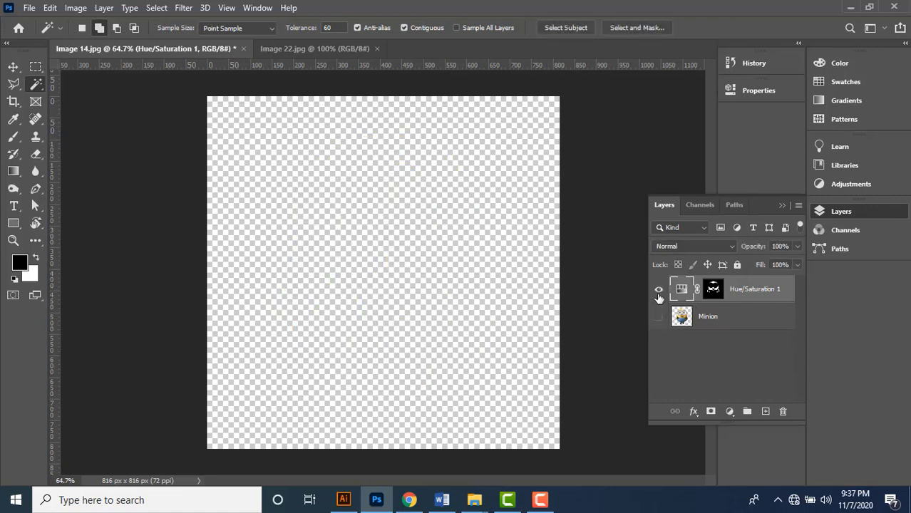
left_click(659, 316)
left_click(659, 290)
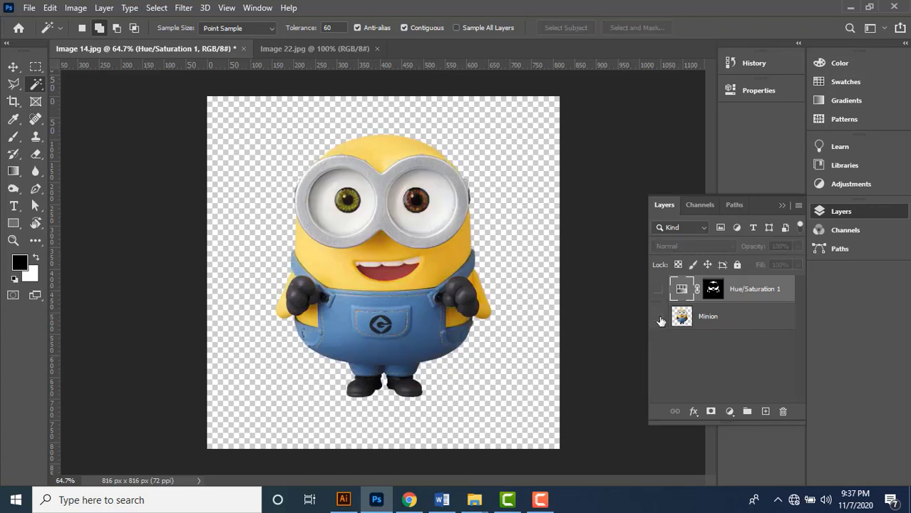
left_click(660, 319)
left_click(659, 318)
left_click(658, 290)
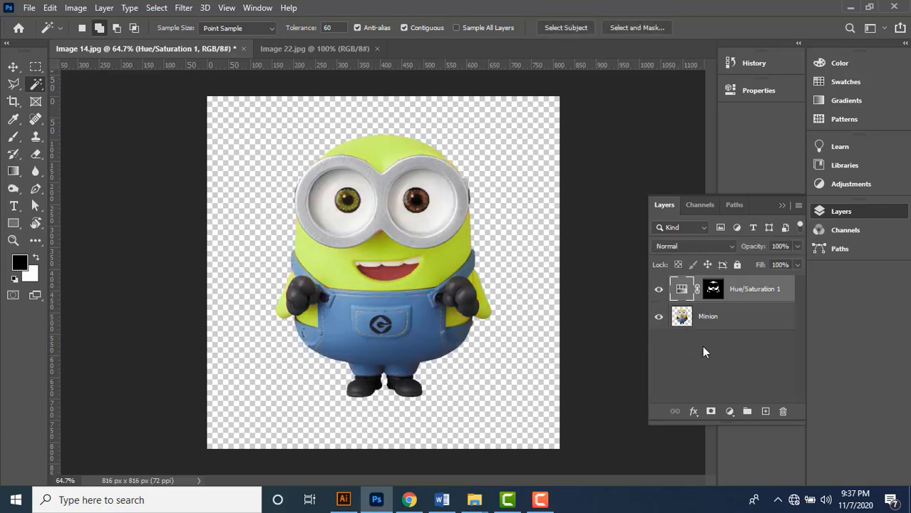
Try renaming the Hue/Saturation 1 and Minion layers with placeholder text, cancelling both edits to keep their names
double_click(755, 291)
type("asadadasda")
key("ctrl+a")
key("Escape")
double_click(714, 322)
type("asdasdsa")
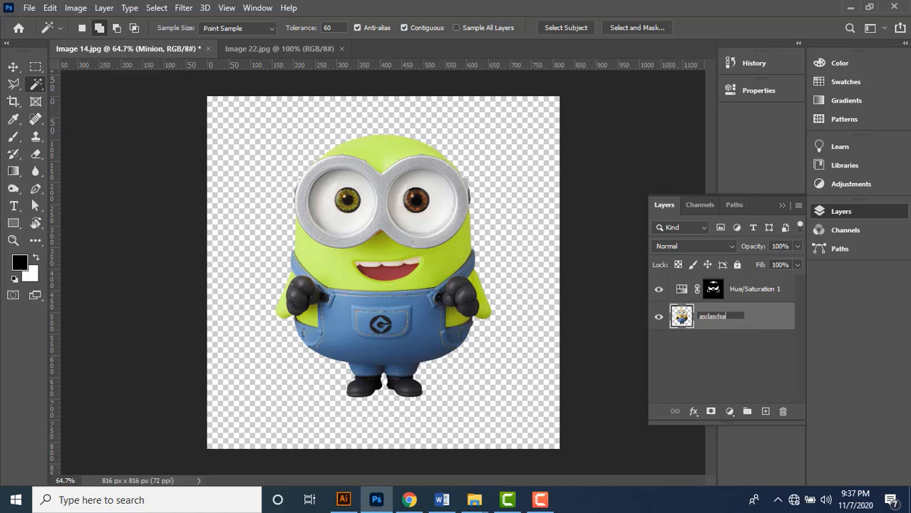
key("ctrl+a")
key("Escape")
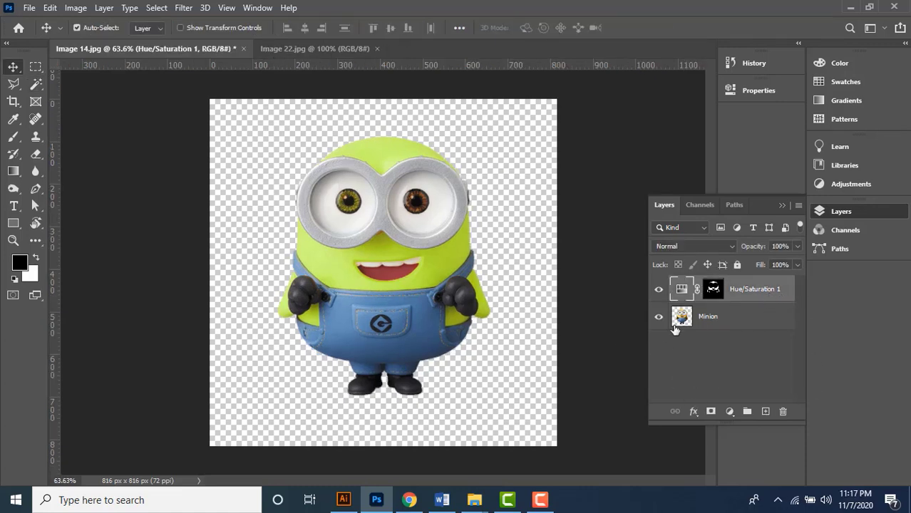
Select the entire landscape picture in Image 22.jpg with the Rectangular Marquee tool and copy it
left_click(304, 48)
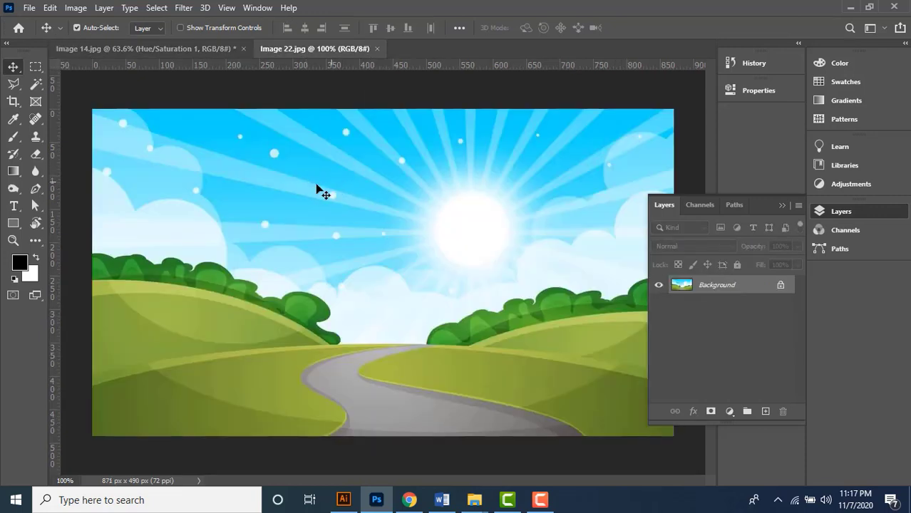
key("ctrl+Tab")
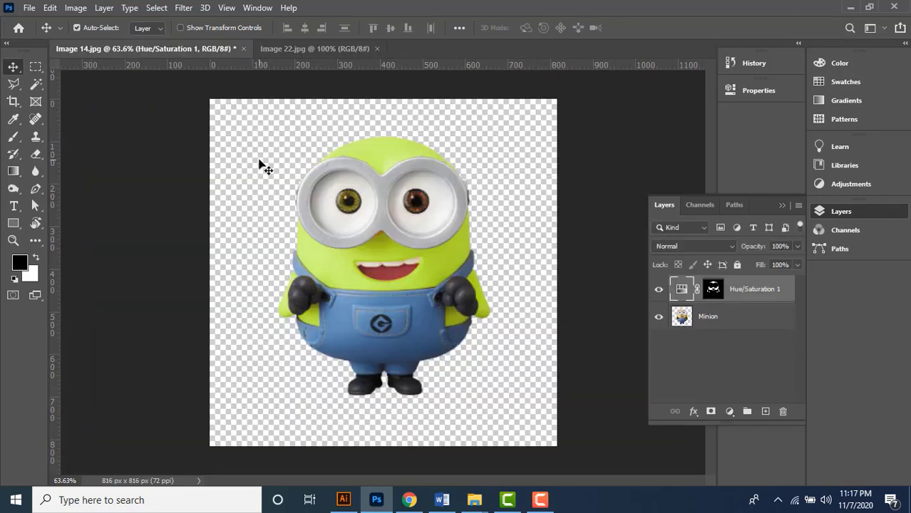
left_click(303, 49)
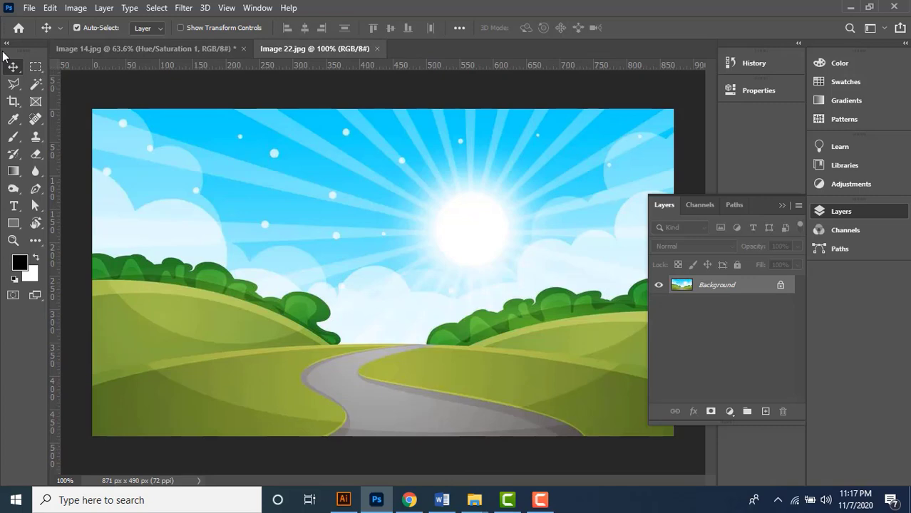
left_click(36, 66)
left_click(107, 66)
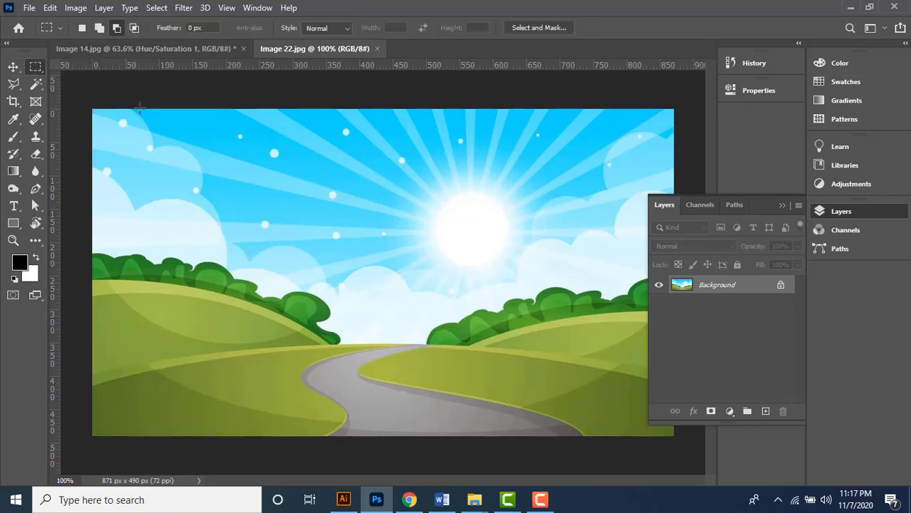
left_click(782, 206)
left_click_drag(86, 101, 709, 414)
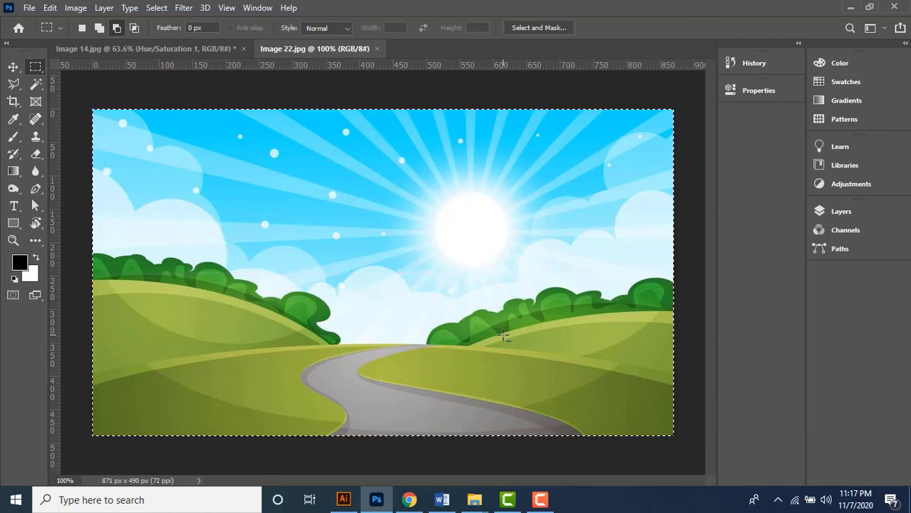
key("ctrl+c")
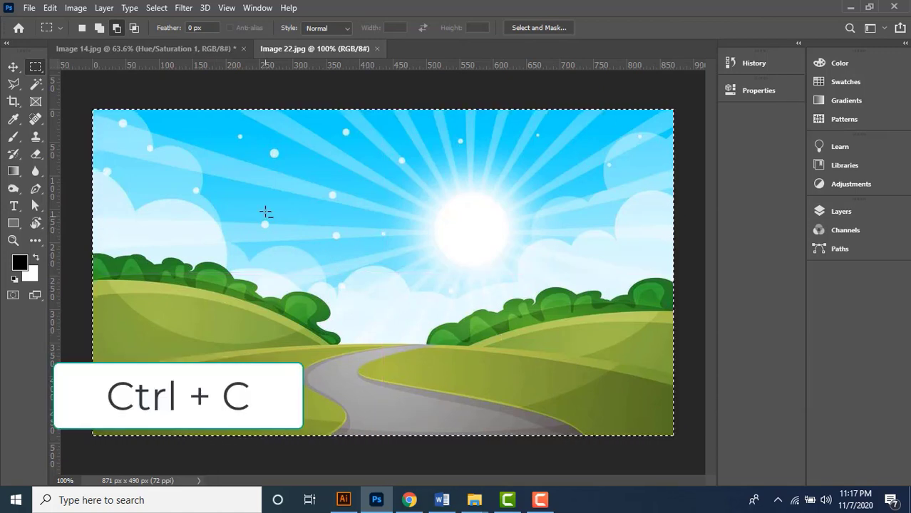
Paste the landscape into Image 14.jpg and scale it proportionally to about 193.73% so it covers the whole canvas
left_click(170, 49)
key("ctrl+v")
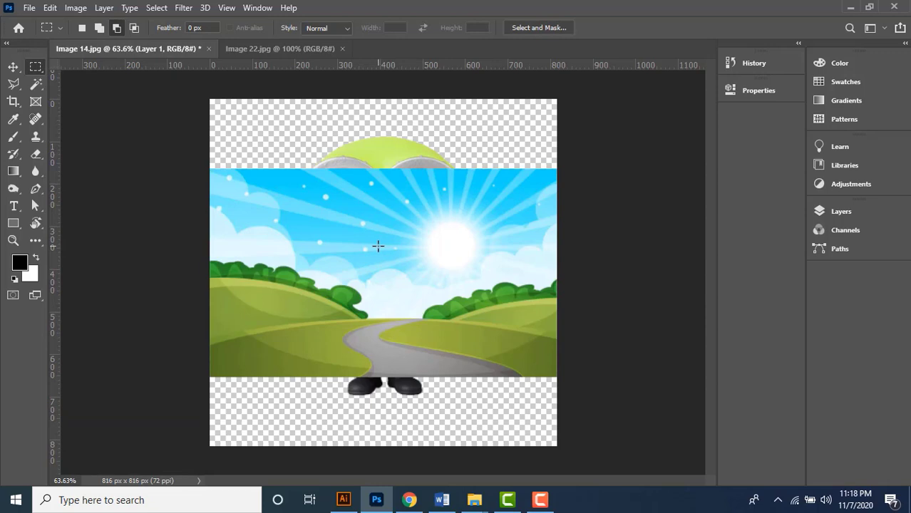
key("ctrl+t")
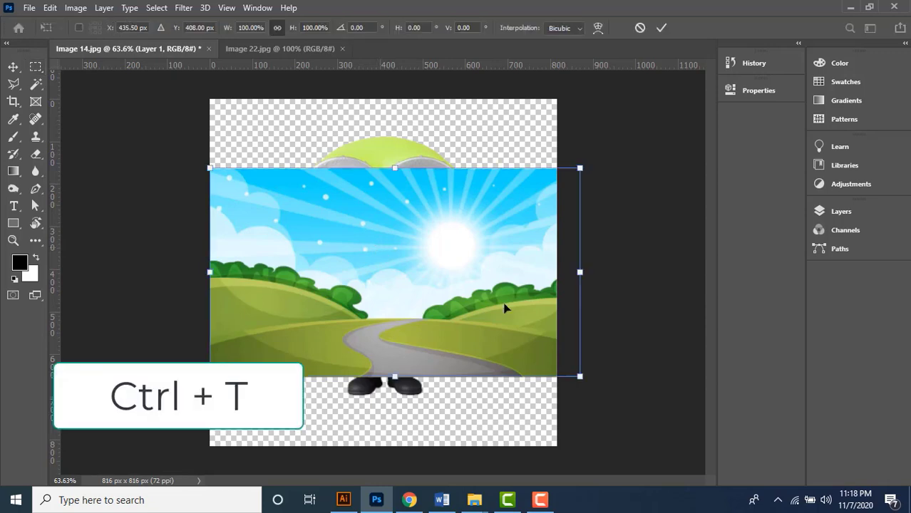
left_click_drag(580, 377, 721, 511)
scroll(368, 270, "down", 2)
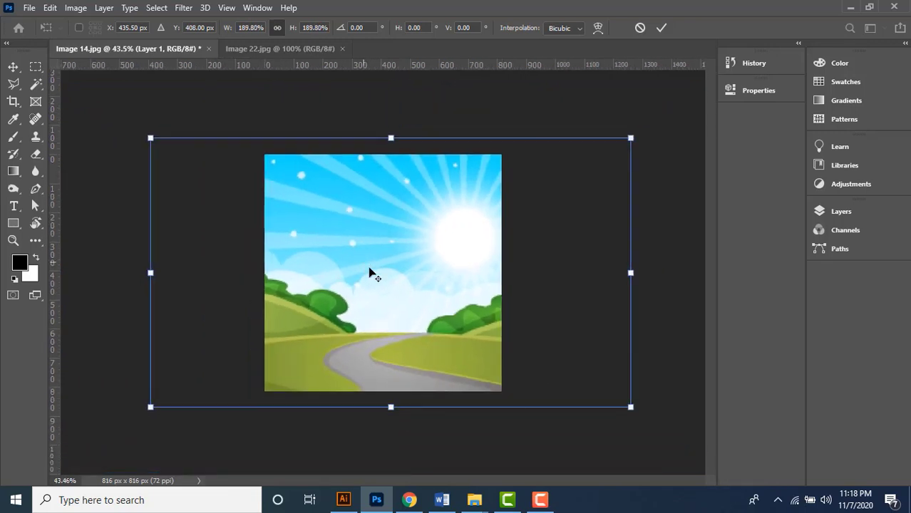
left_click_drag(635, 414, 636, 411)
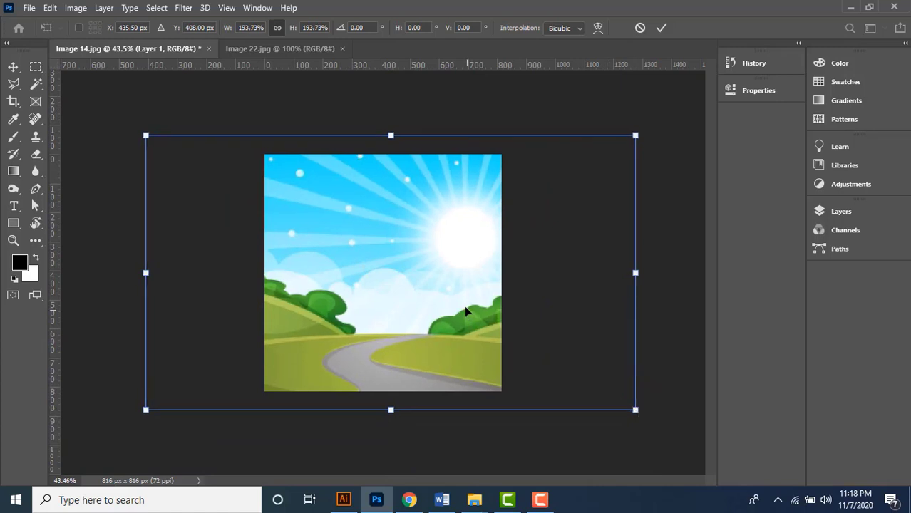
left_click(662, 29)
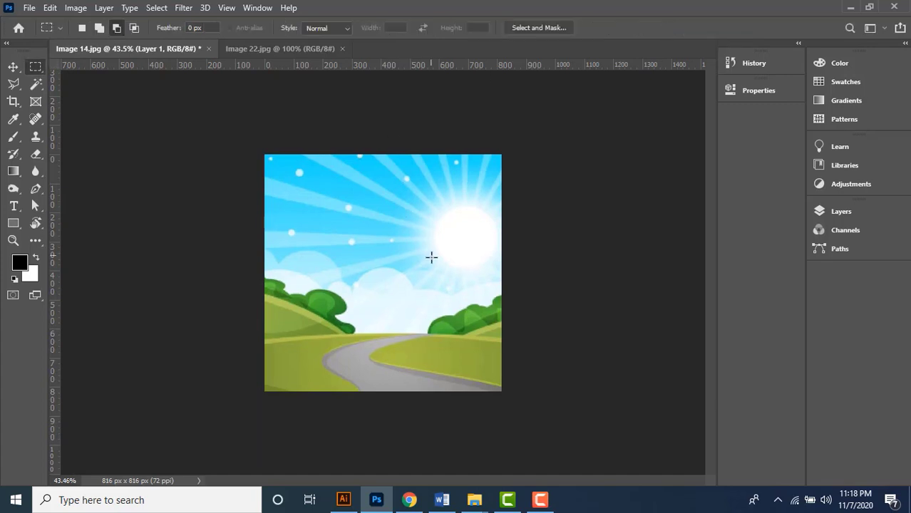
Rename the pasted landscape layer as Background and move it beneath the Minion layer
key("v")
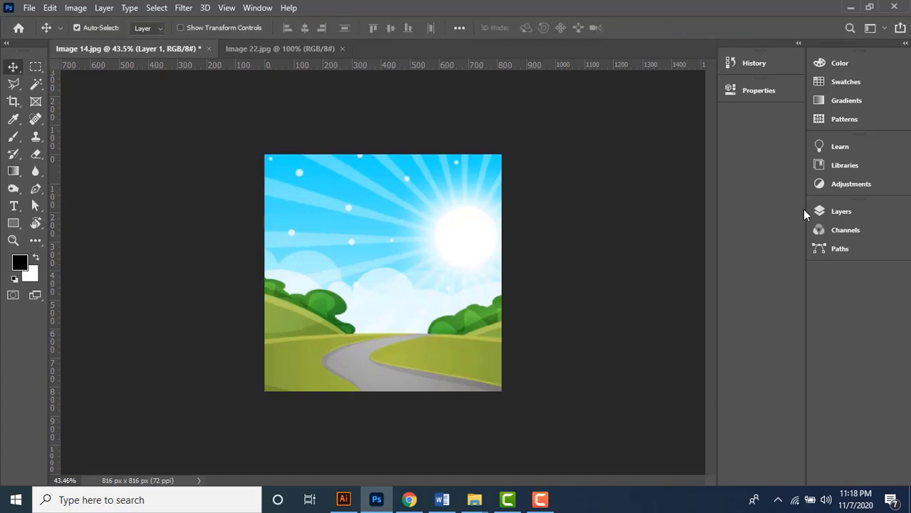
left_click(841, 211)
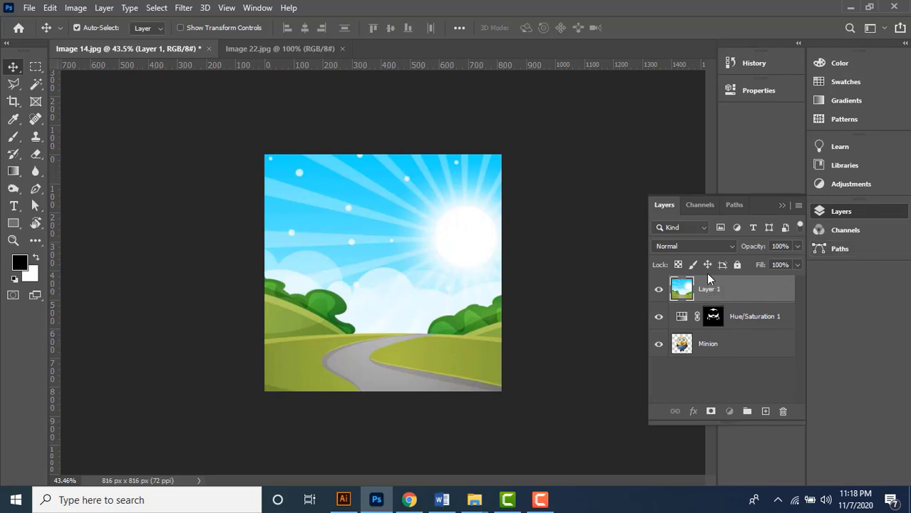
double_click(705, 290)
type("Background")
key("Return")
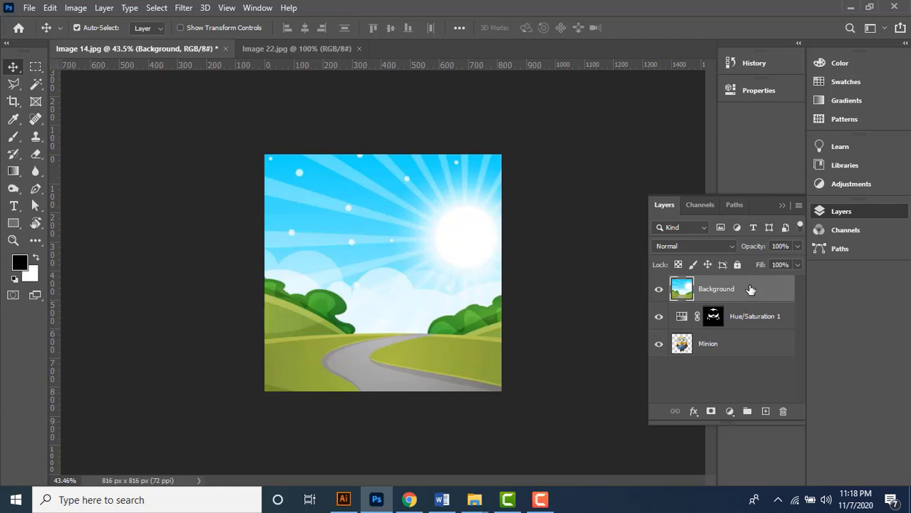
left_click_drag(750, 289, 739, 372)
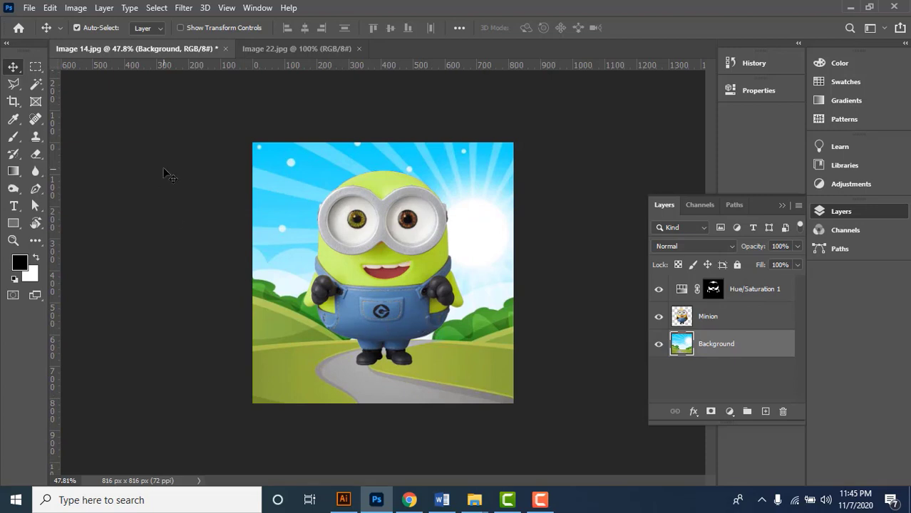
left_click(155, 8)
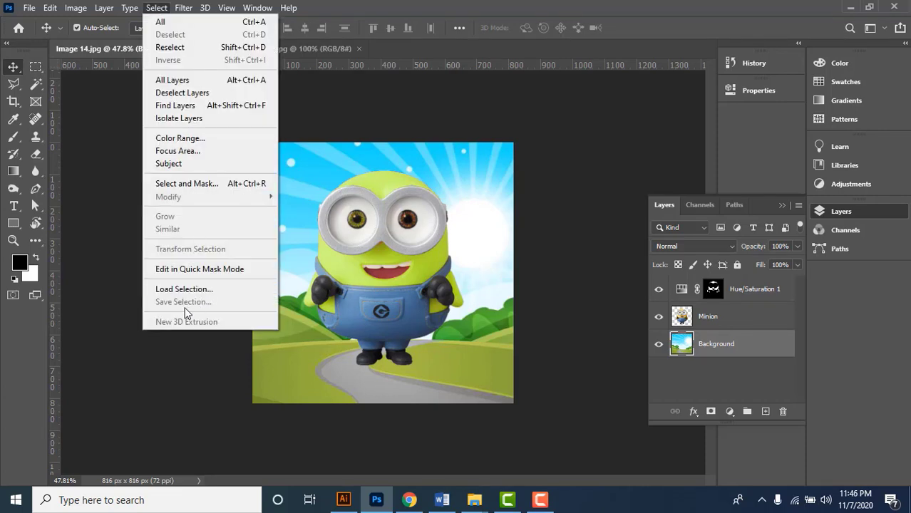
left_click(348, 119)
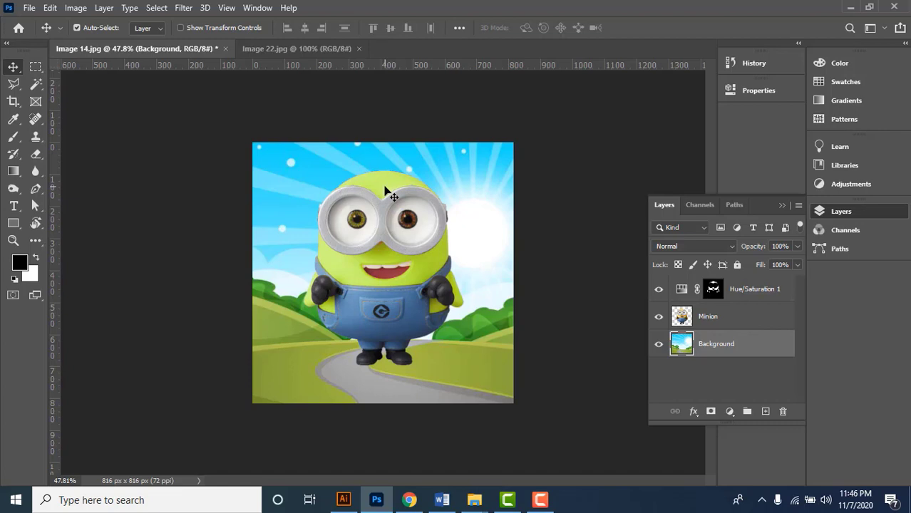
scroll(386, 190, "up", 1)
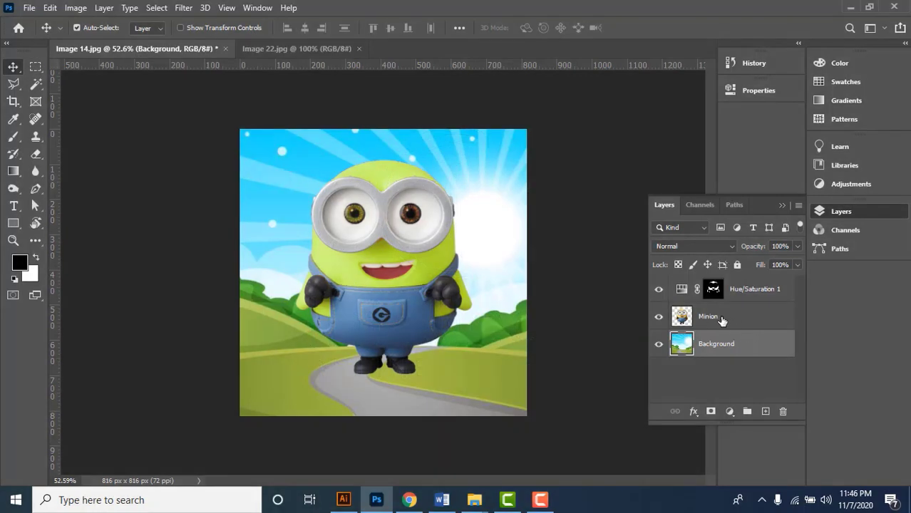
Try selecting the head and face skin on the Minion layer with the Magic Wand, and clear that selection
left_click(717, 322)
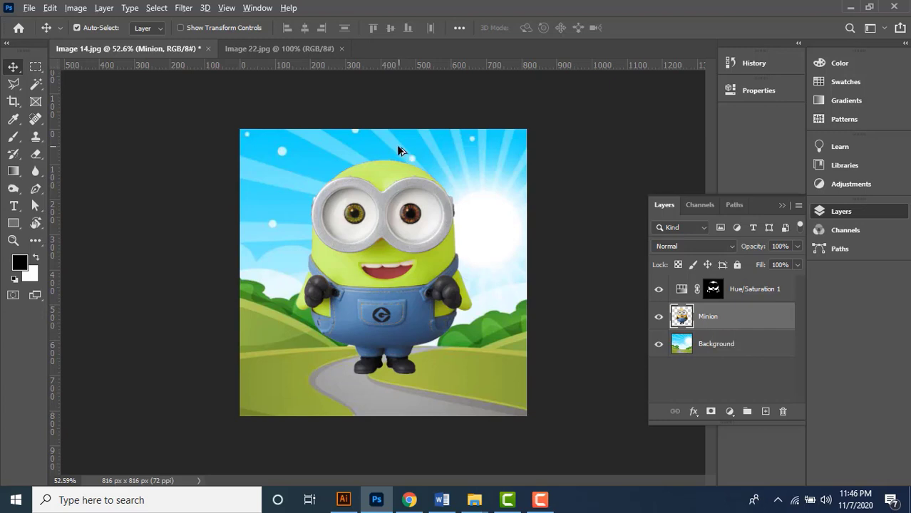
scroll(398, 150, "up", 2)
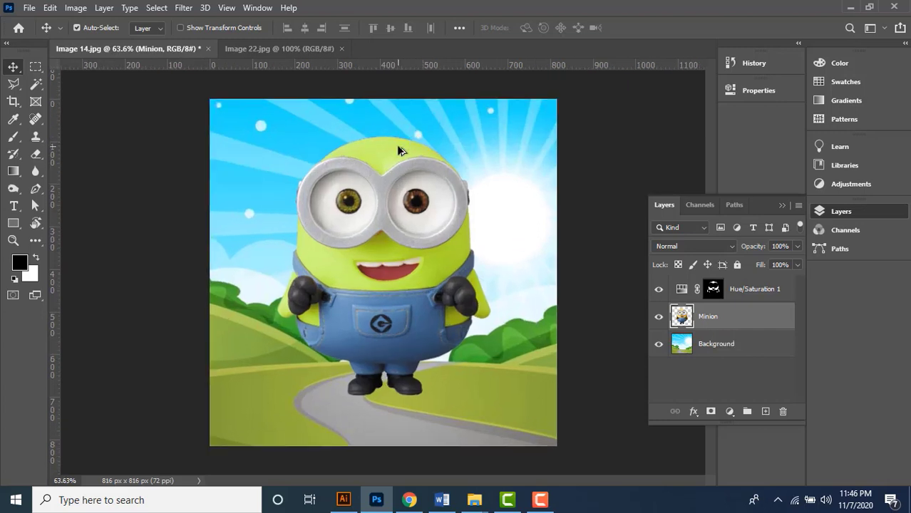
left_click(35, 84)
left_click(343, 151)
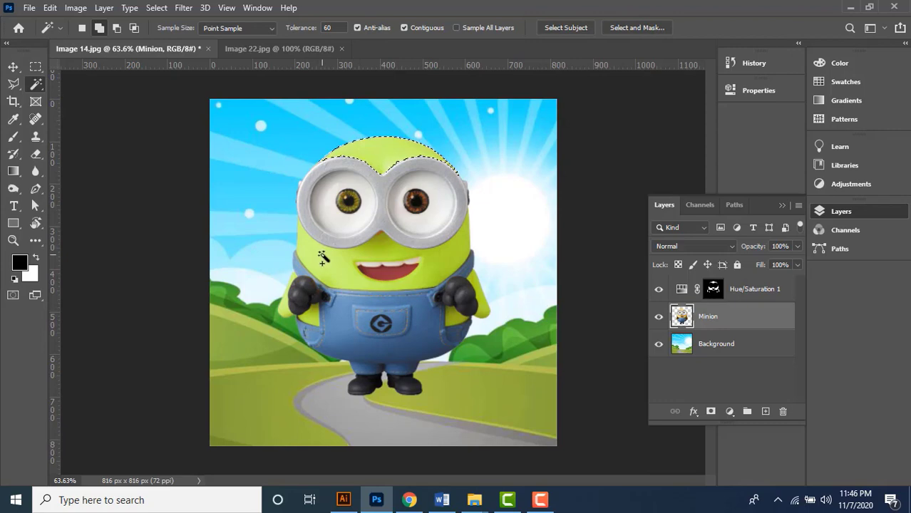
left_click(425, 280, "shift")
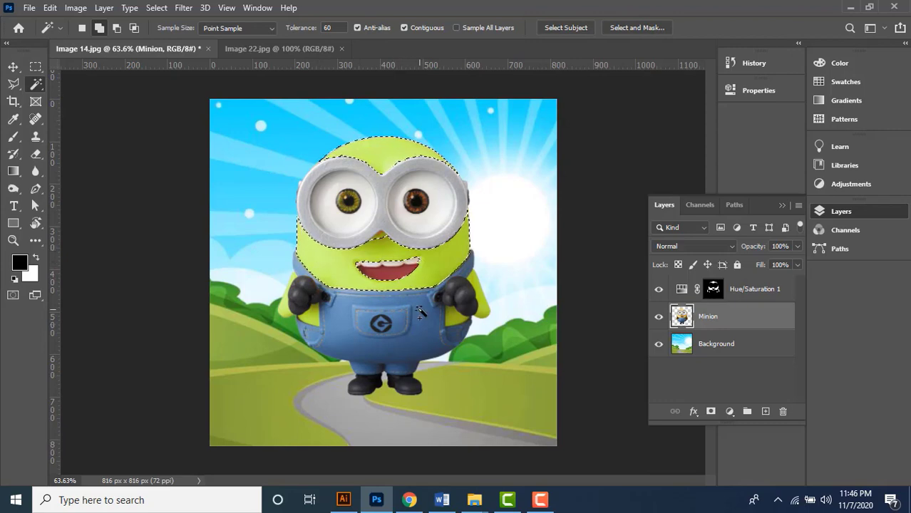
key("ctrl+d")
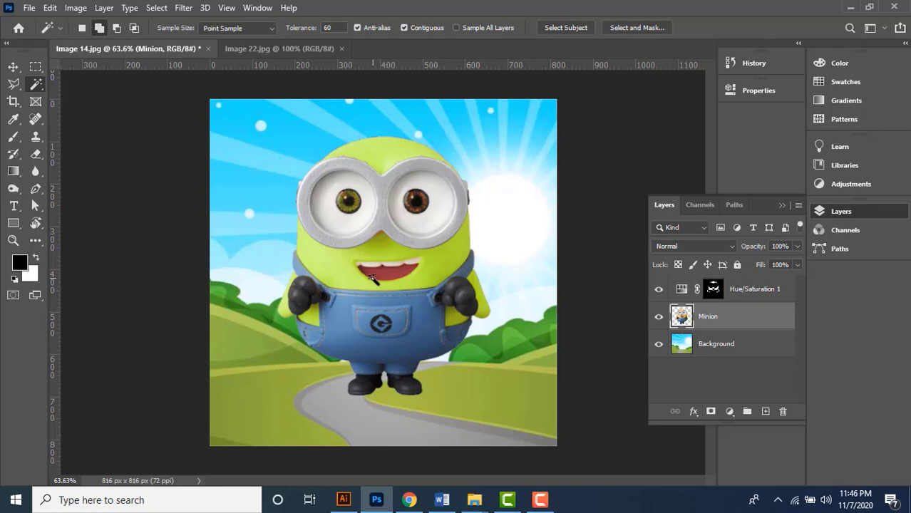
Load the saved Minion1 channel of Image 14.jpg as a new selection
scroll(372, 279, "down", 3)
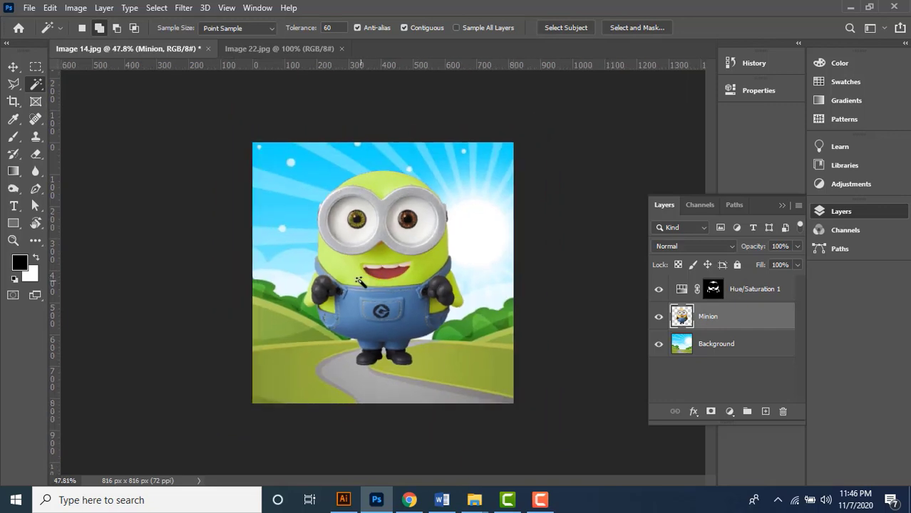
left_click(155, 8)
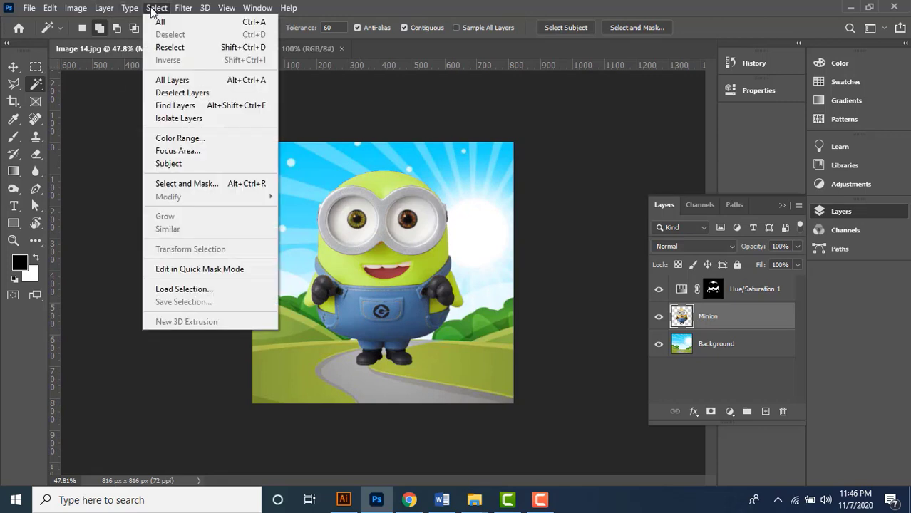
left_click(219, 290)
left_click_drag(486, 85, 620, 69)
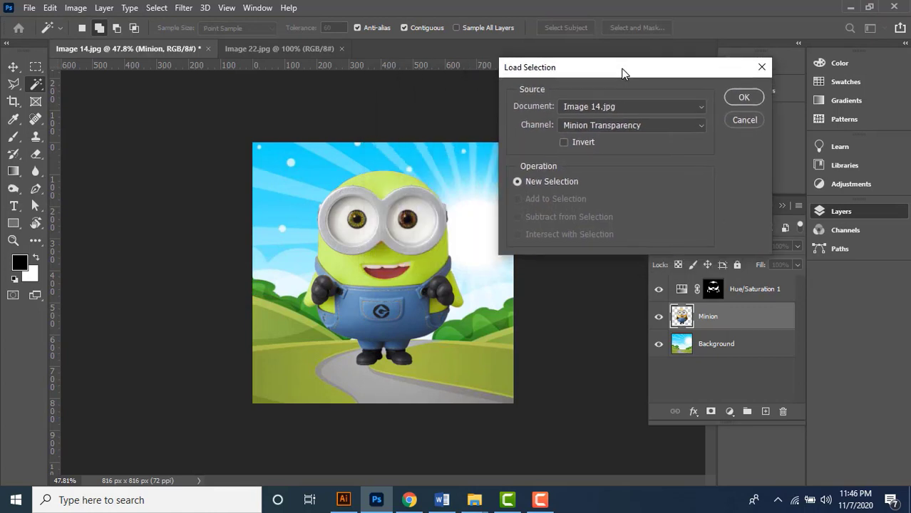
left_click(621, 125)
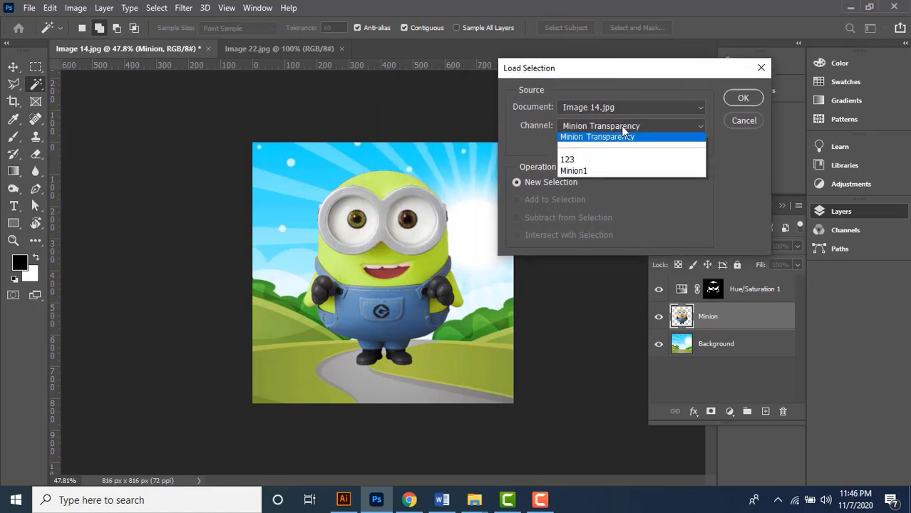
left_click(598, 174)
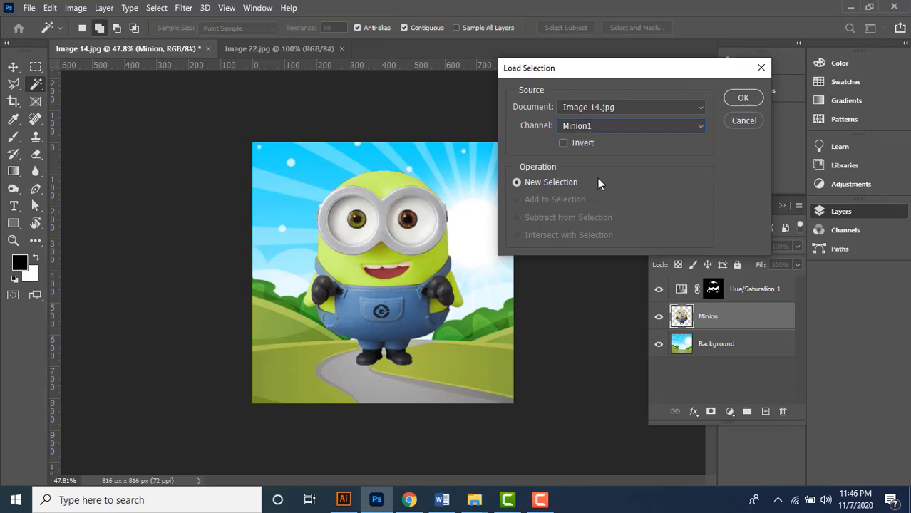
left_click(740, 100)
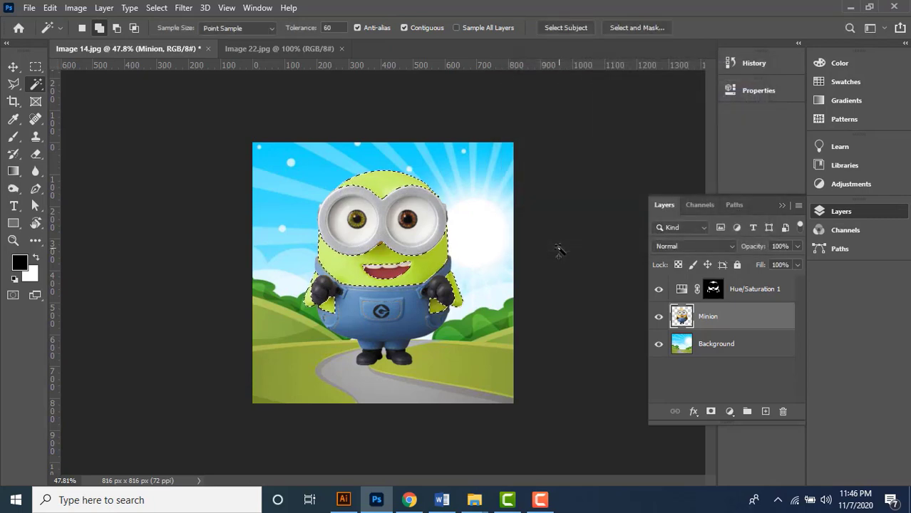
Add a Color Balance adjustment layer above the Minion layer, limited to the loaded skin selection
scroll(400, 241, "up", 3)
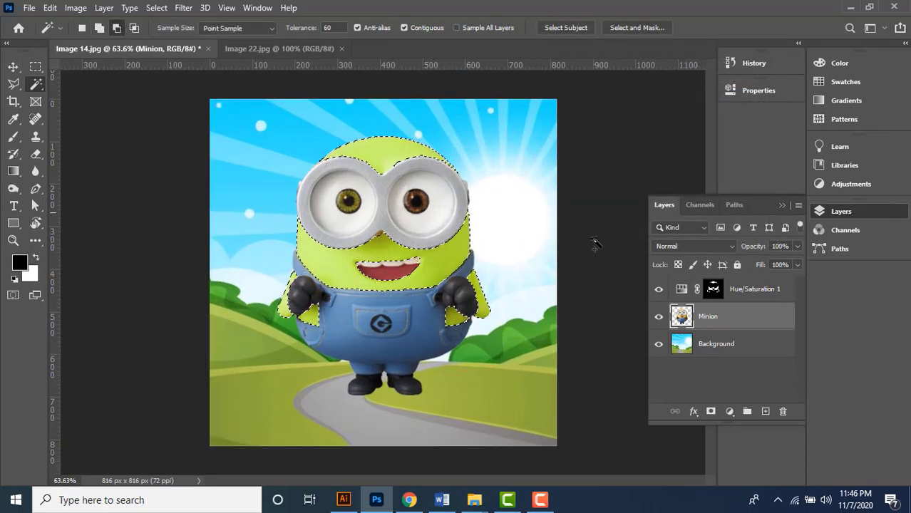
left_click(860, 183)
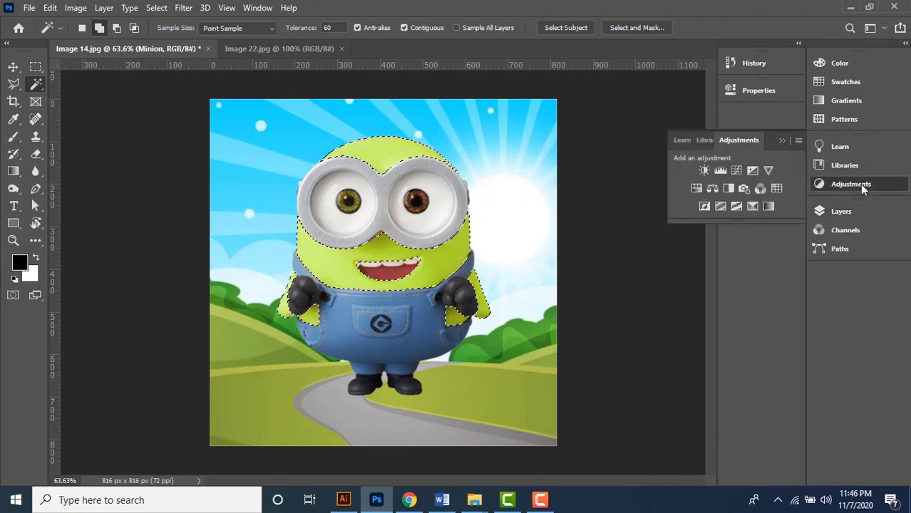
left_click(712, 191)
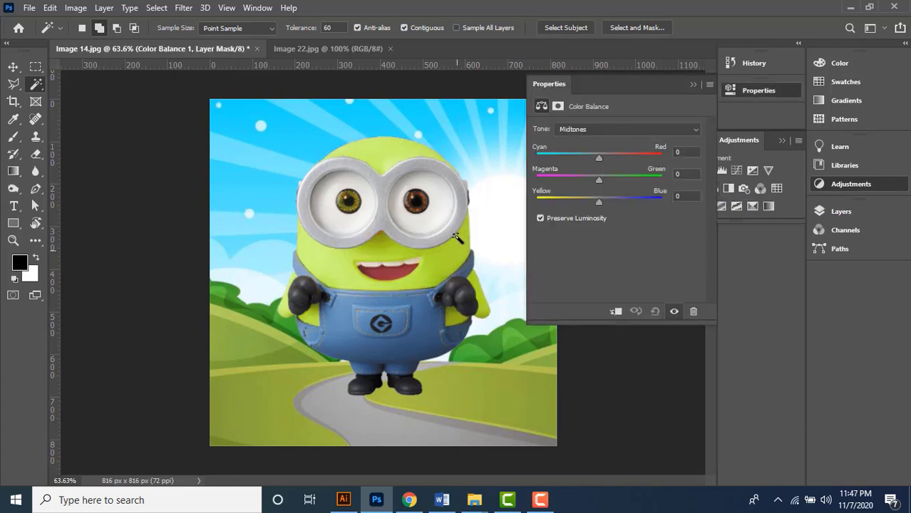
Shift the Color Balance highlights toward green at +53 and blue at +27, with a slight move toward cyan
left_click(606, 129)
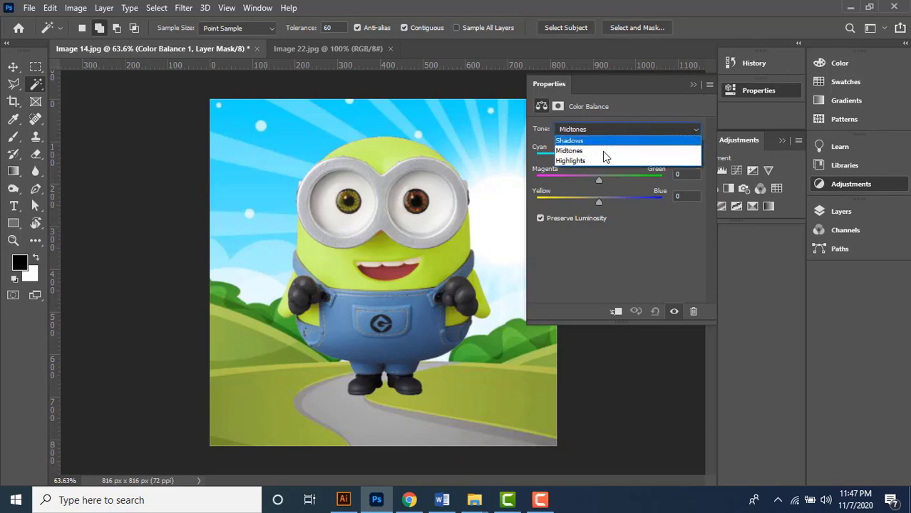
left_click(601, 160)
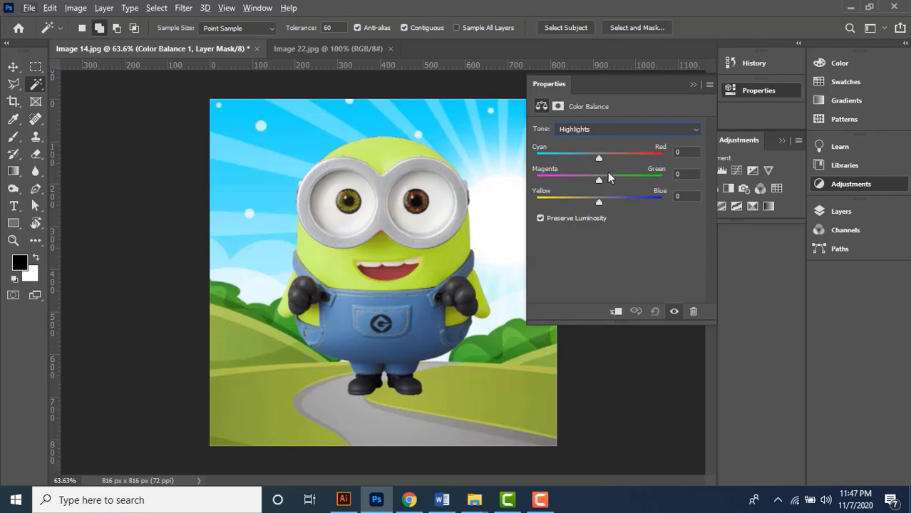
mouse_move(599, 158)
left_mouse_down()
mouse_move(581, 159)
mouse_move(614, 158)
mouse_move(603, 160)
mouse_move(603, 179)
mouse_move(640, 179)
mouse_move(596, 158)
left_mouse_up()
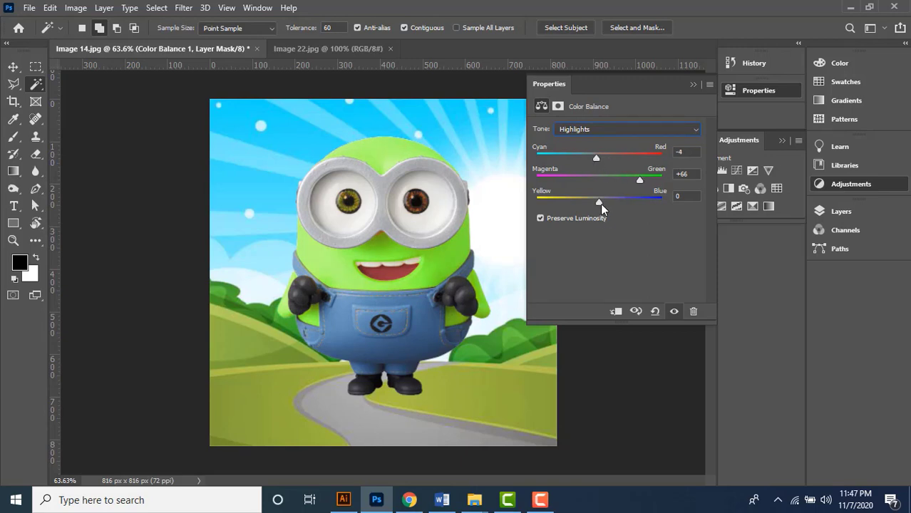
left_click_drag(601, 204, 626, 200)
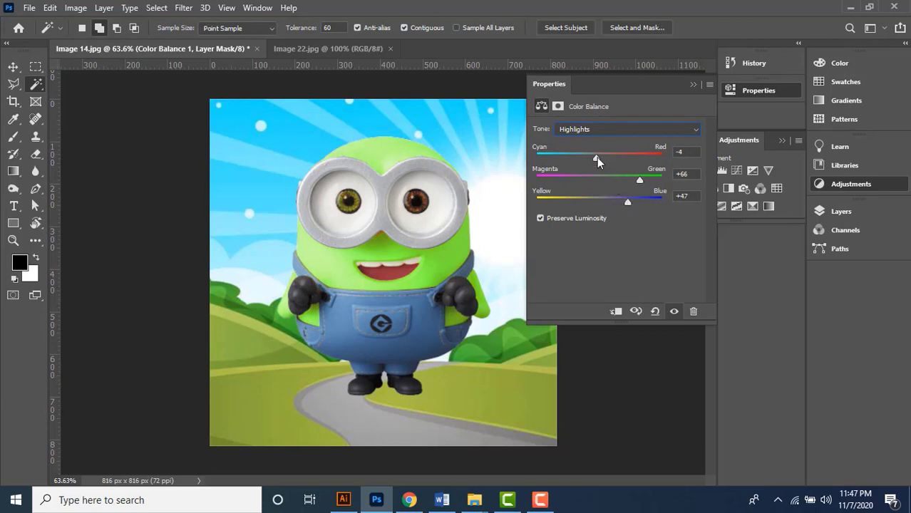
left_click_drag(597, 158, 596, 158)
left_click_drag(640, 180, 635, 181)
left_click_drag(628, 203, 636, 185)
Shift the Color Balance midtones toward cyan, with green at +49 and blue at +30
left_click(606, 131)
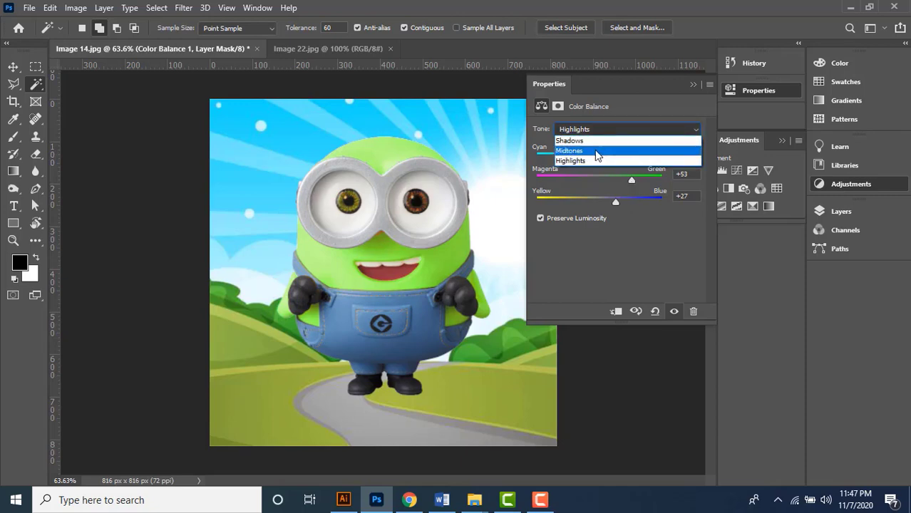
left_click(601, 151)
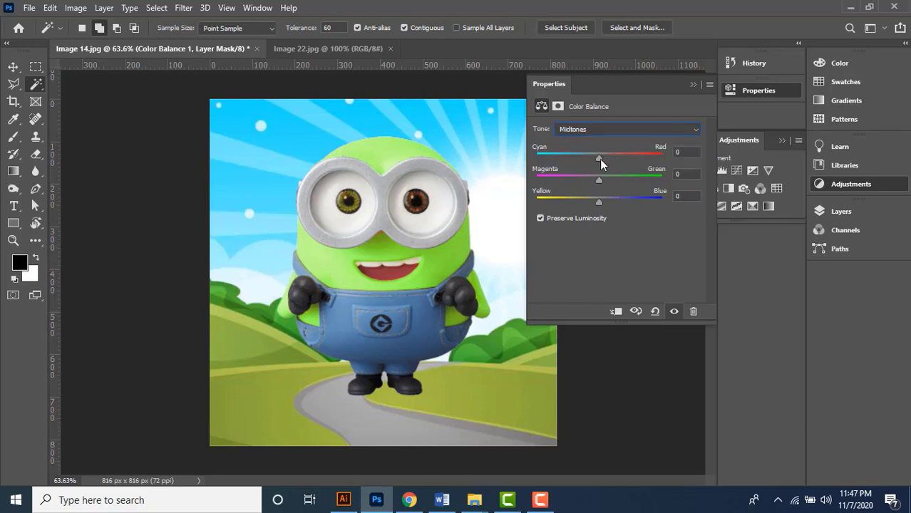
left_click_drag(600, 159, 627, 179)
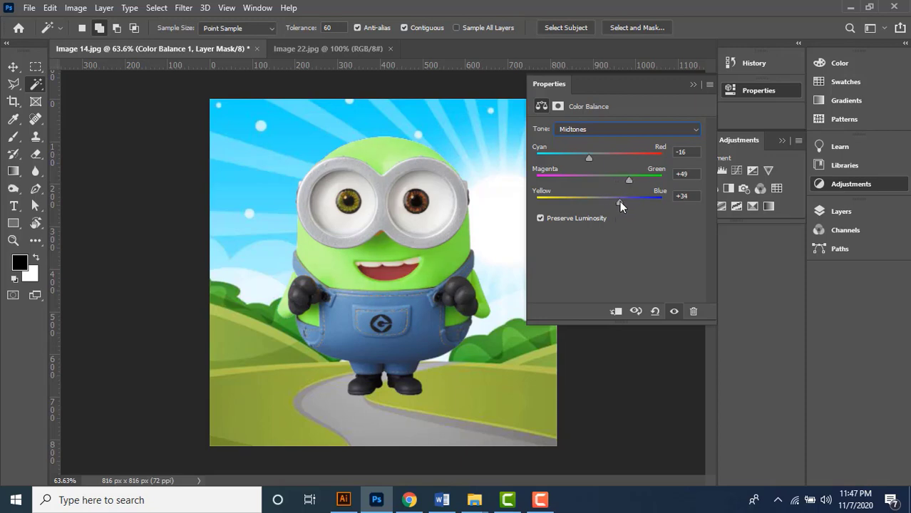
left_click_drag(592, 160, 630, 181)
left_click_drag(631, 179, 630, 190)
Adjust all three color sliders of the Color Balance shadows for a stronger green skin, and close the adjustment settings
left_click(587, 129)
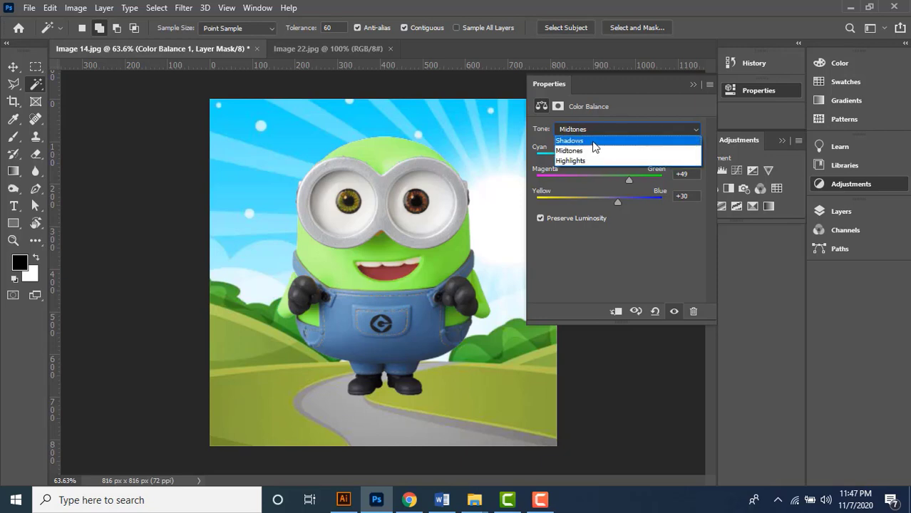
left_click(591, 142)
left_click_drag(602, 158, 613, 203)
left_click_drag(615, 161, 611, 202)
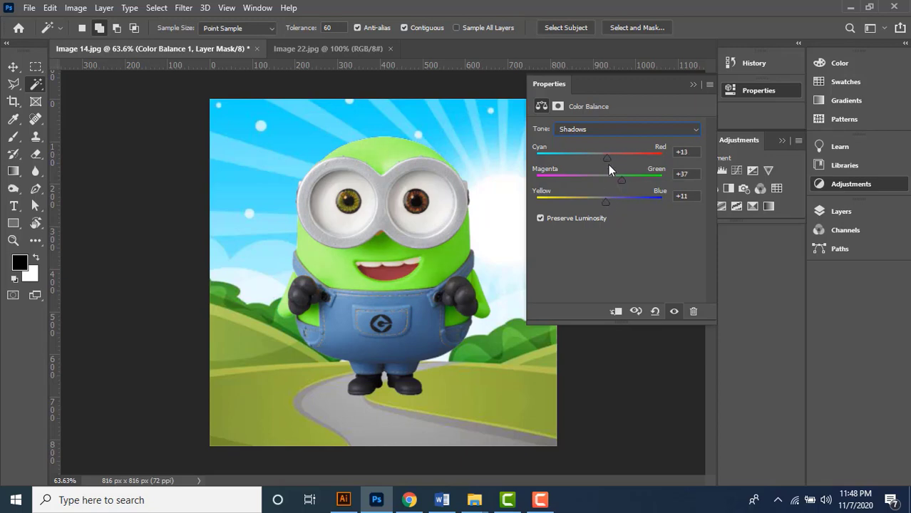
left_click_drag(611, 158, 628, 182)
left_click(693, 86)
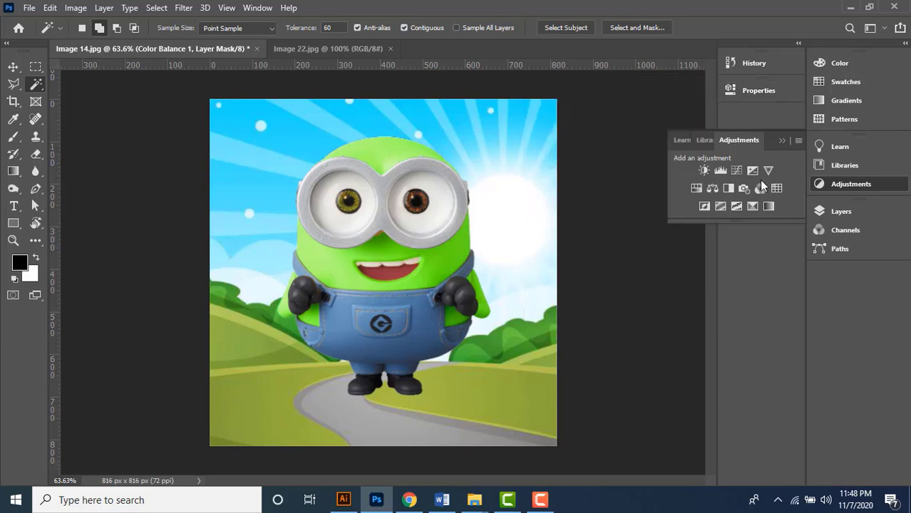
left_click(782, 142)
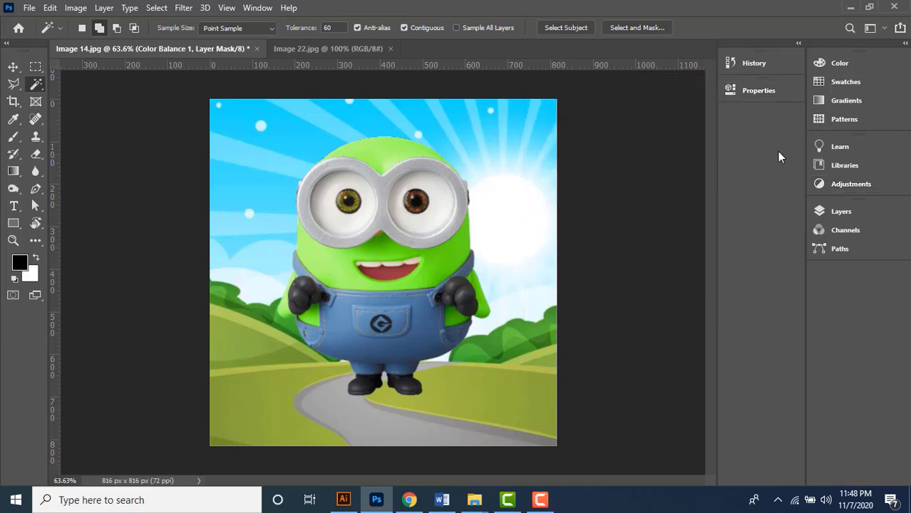
Compare the minion's skin with the Color Balance 1 layer hidden and shown
left_click(839, 214)
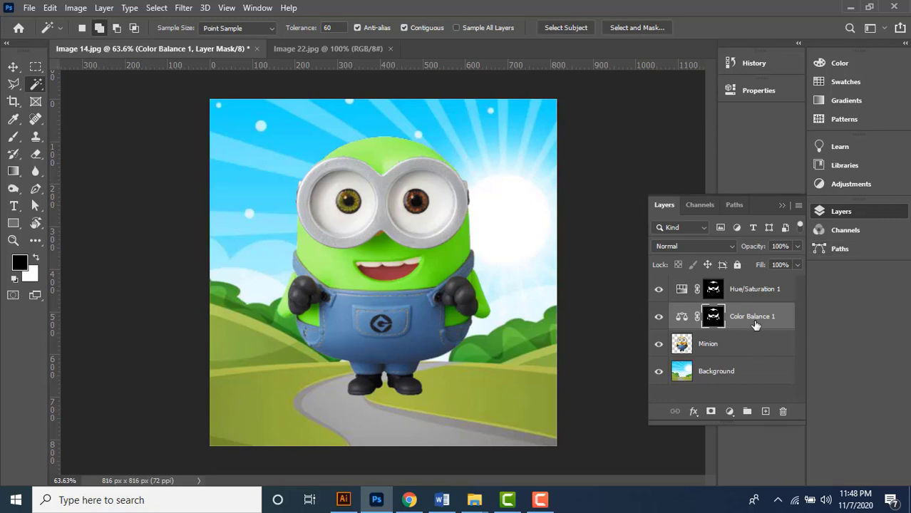
left_click(657, 320)
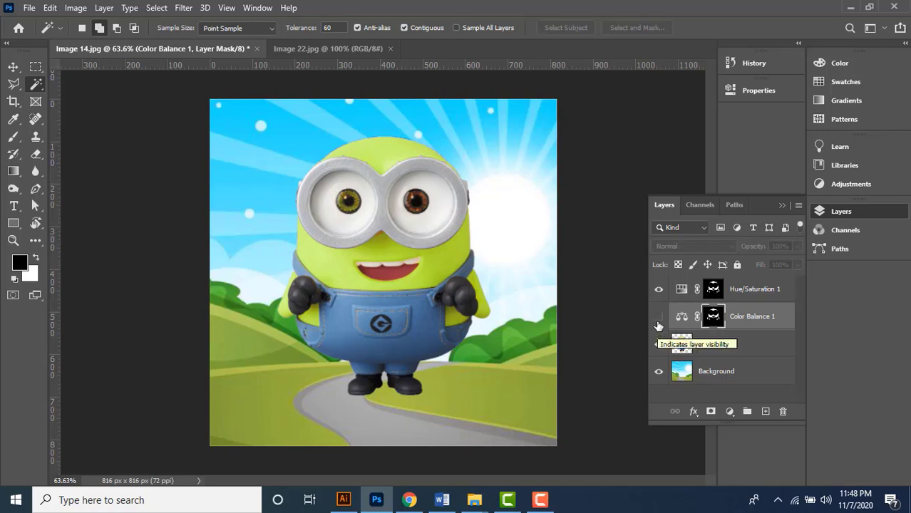
left_click(659, 321)
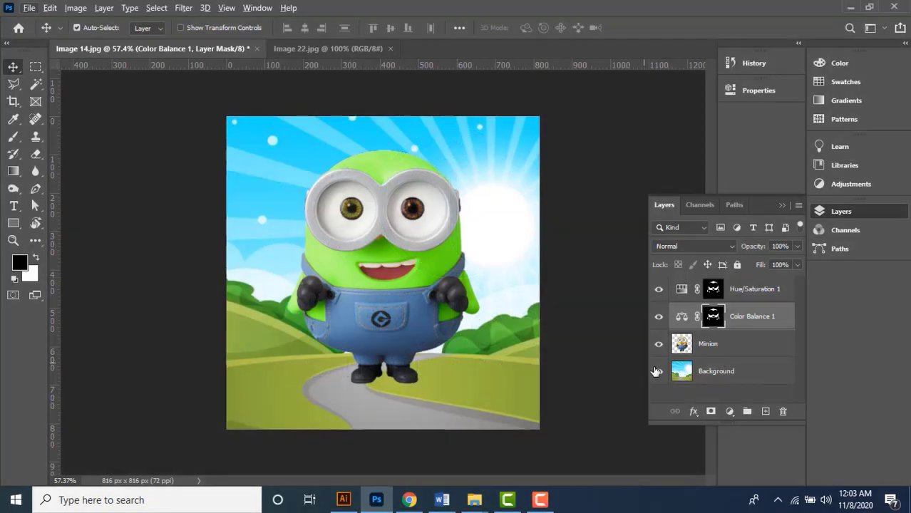
Try scaling the Minion layer alone to 45.97% and moving it to the landscape's lower-left corner
left_click(724, 347)
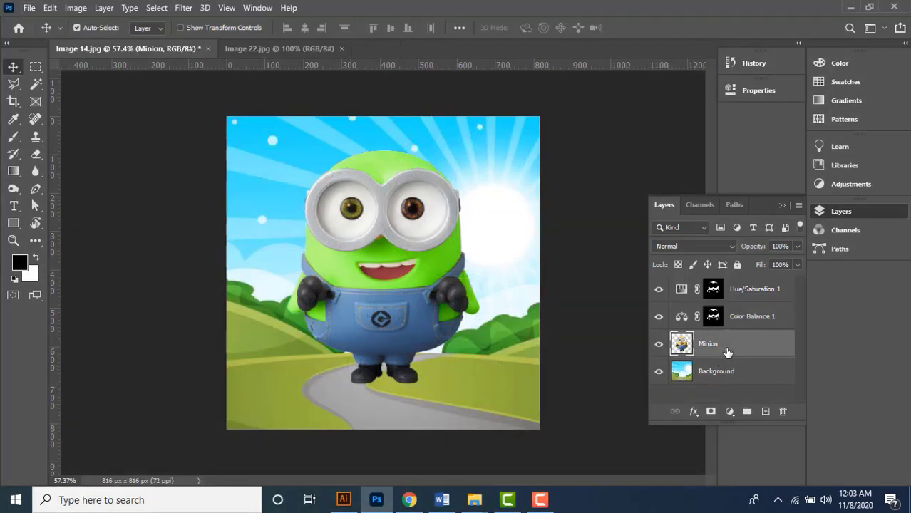
key("ctrl+t")
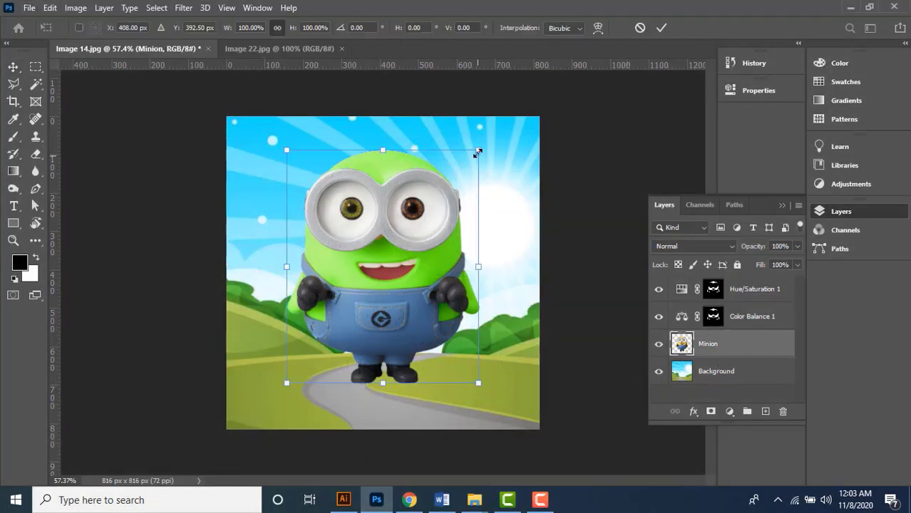
left_click_drag(477, 149, 428, 211)
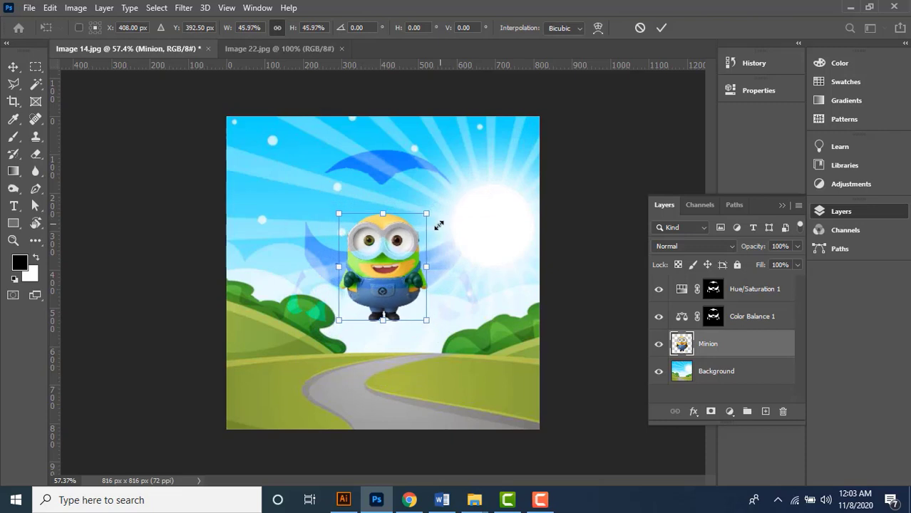
left_click_drag(368, 243, 270, 344)
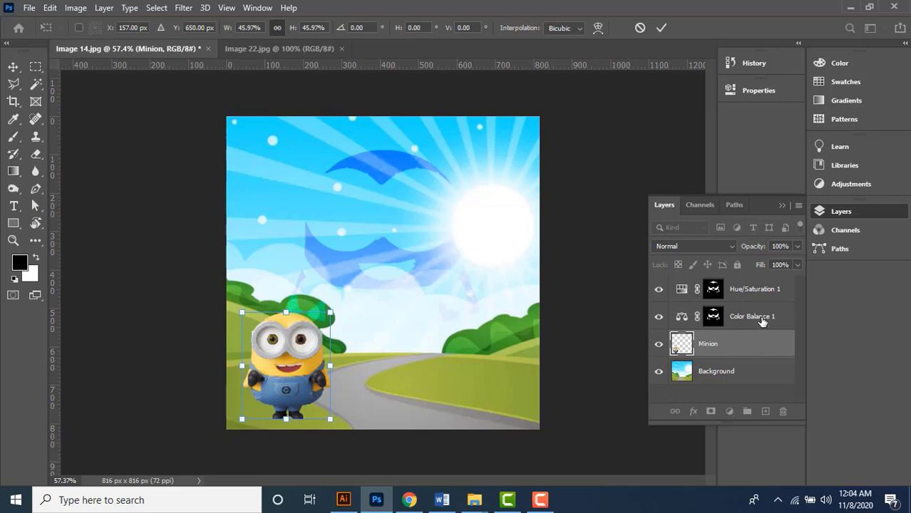
Check the Minion layer against its two adjustment layers, and undo its separate scaling and move
left_click(760, 318)
left_click(757, 291)
left_click(754, 318)
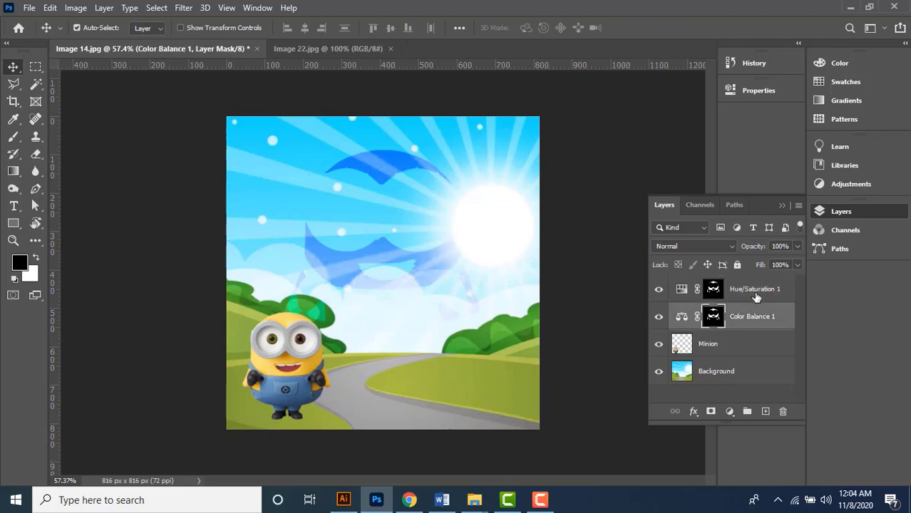
left_click(757, 296)
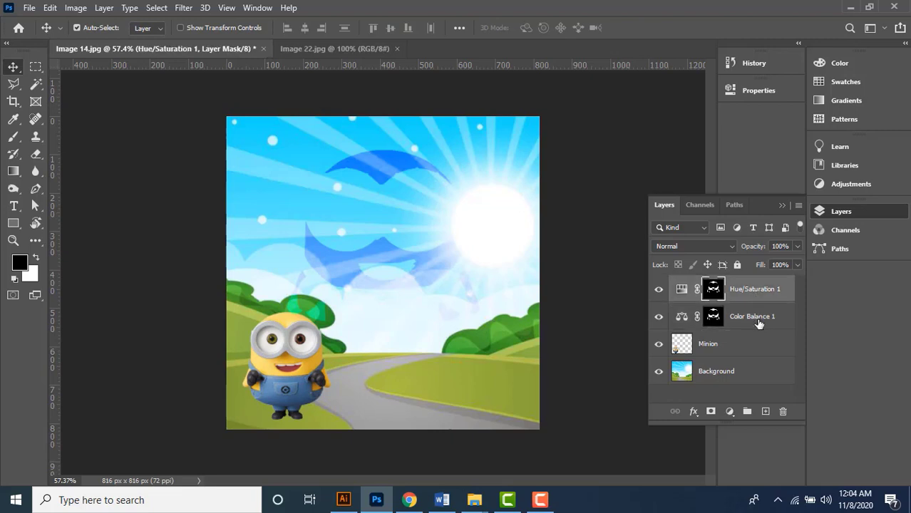
left_click(756, 346)
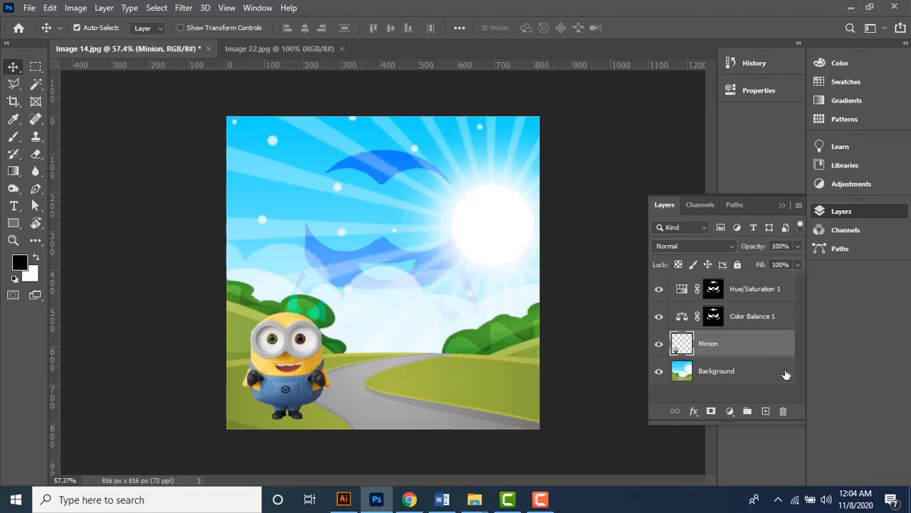
left_click(767, 292)
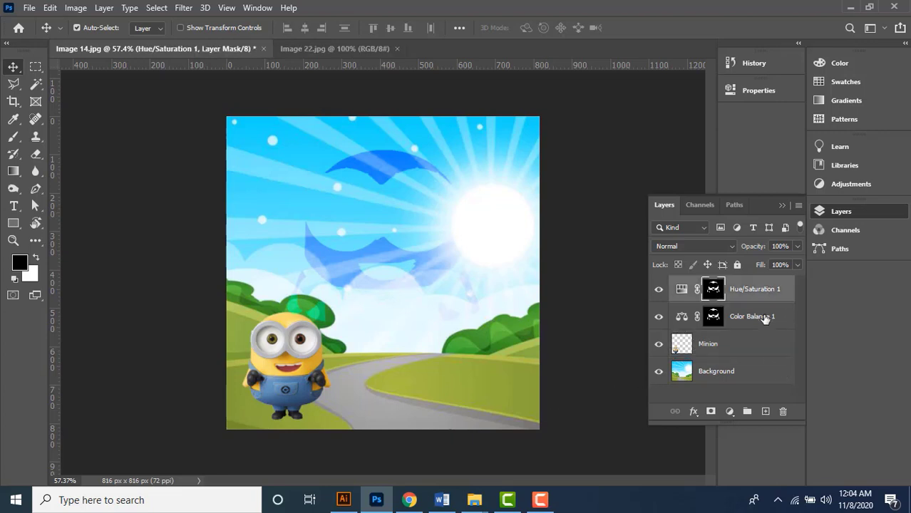
left_click(764, 319)
left_click(718, 356)
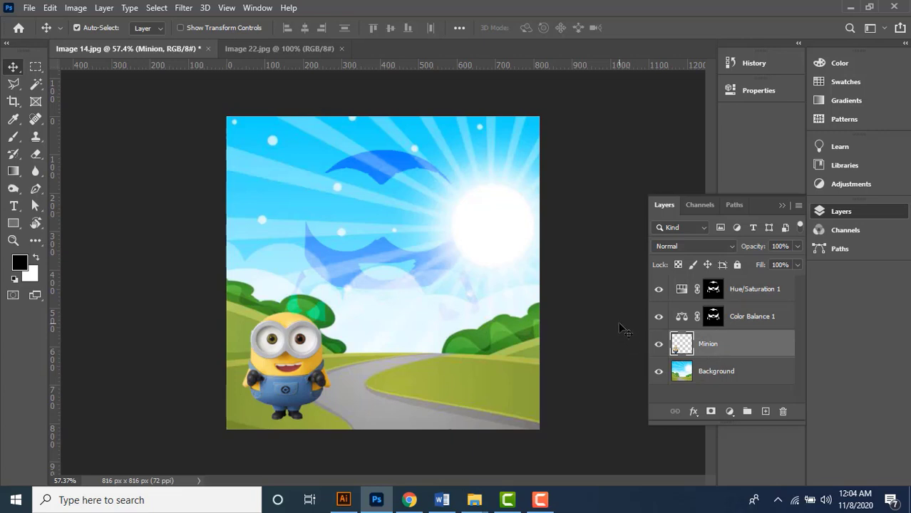
key("ctrl")
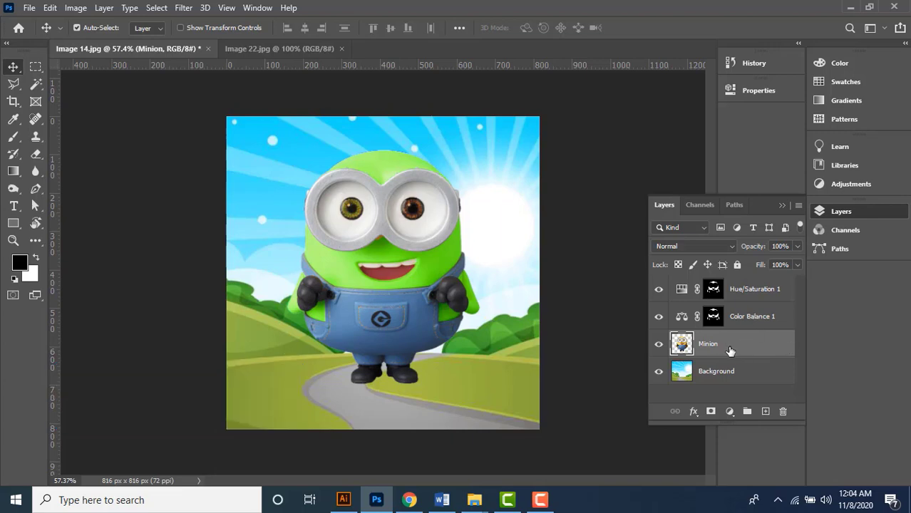
Link the Minion, Color Balance 1 and Hue/Saturation 1 layers together
left_click(751, 316, "shift")
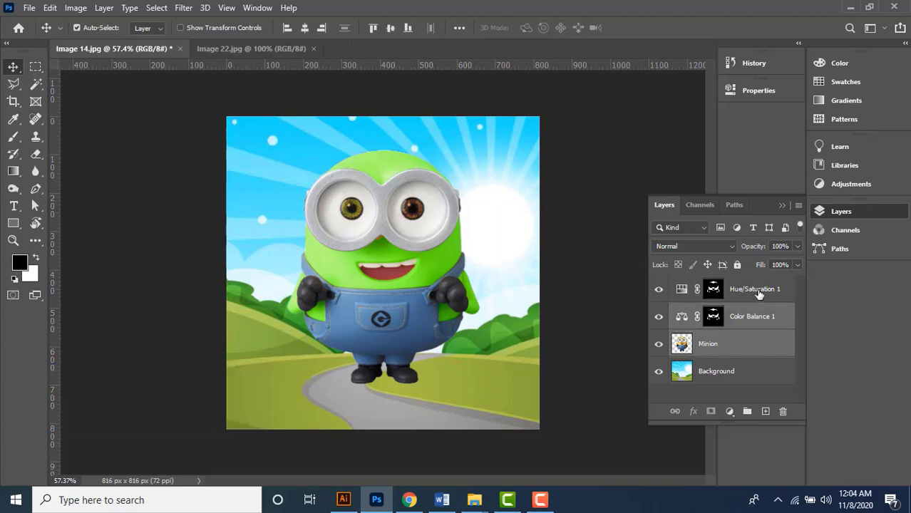
left_click(757, 292, "shift")
left_click(676, 413)
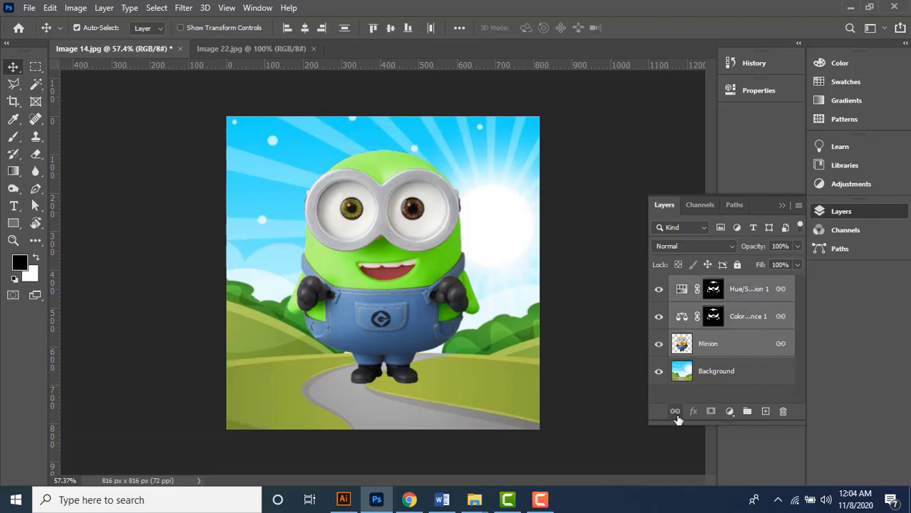
left_click(746, 323)
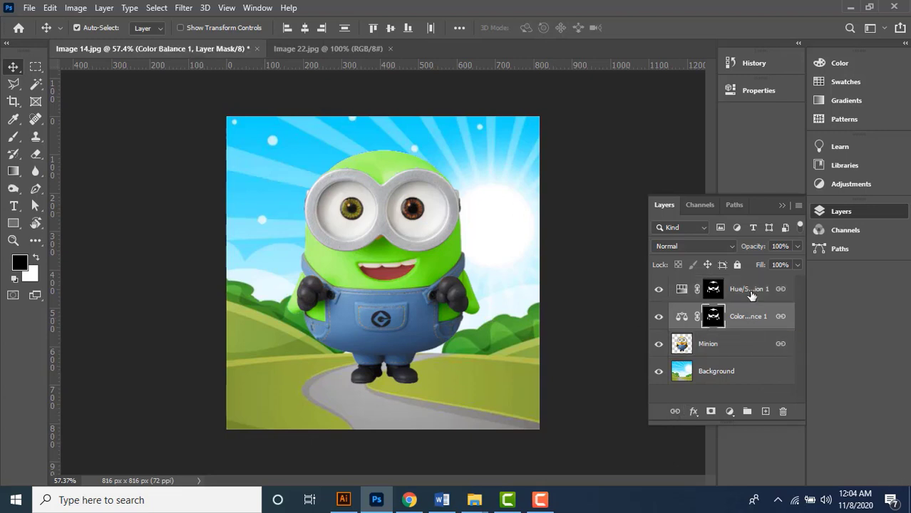
left_click(750, 294)
left_click(756, 349)
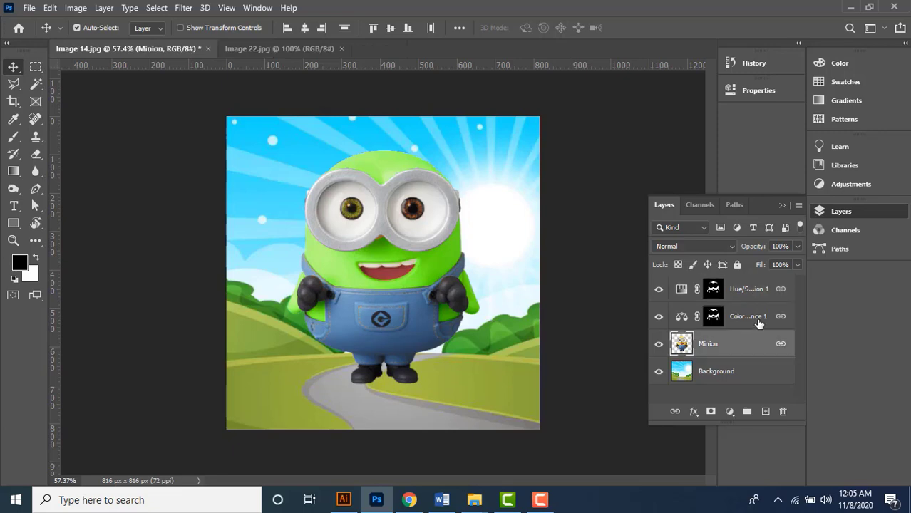
Scale the linked minion layers proportionally to 59.98% and move them down to the left edge of the road
left_click(757, 325)
key("ctrl+t")
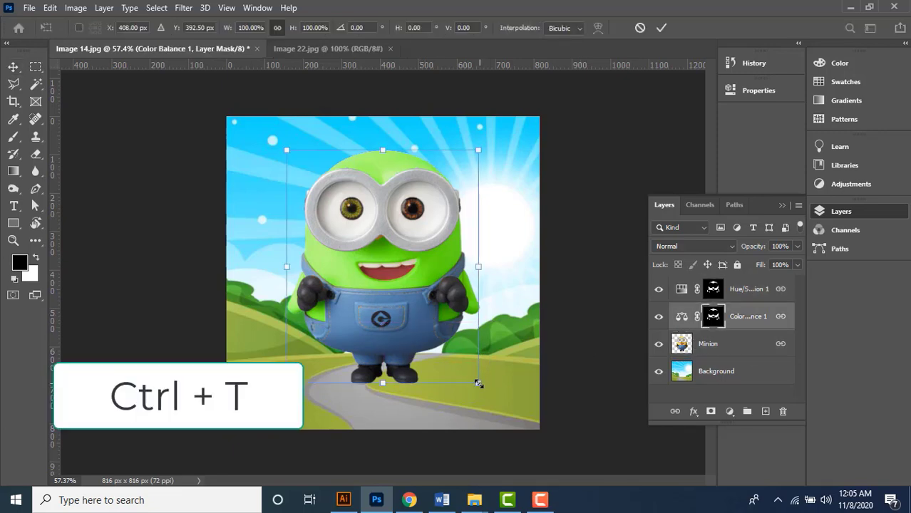
left_click_drag(475, 378, 407, 281)
left_click_drag(367, 246, 335, 353)
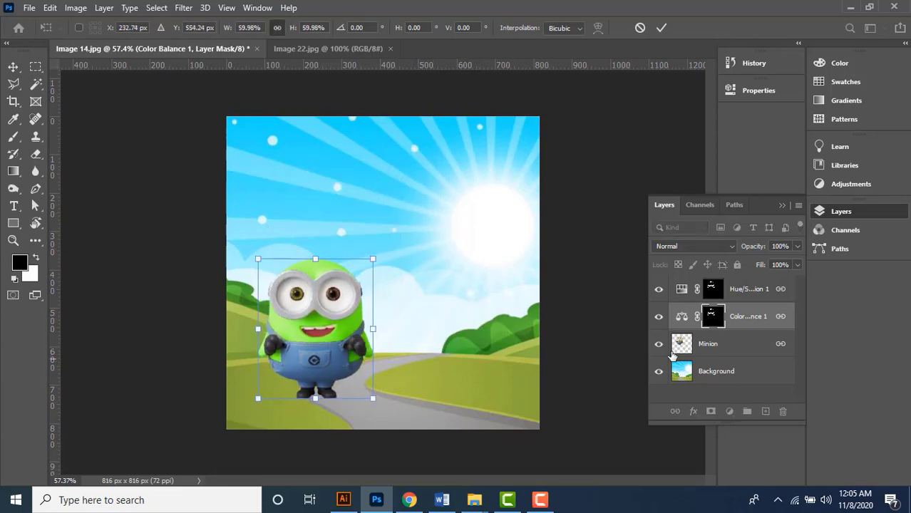
From the Minion layer, scale the linked minion layers proportionally to 99.85% and move them onto the road at about X 331 px, Y 590 px
left_click(733, 349)
left_click(364, 278)
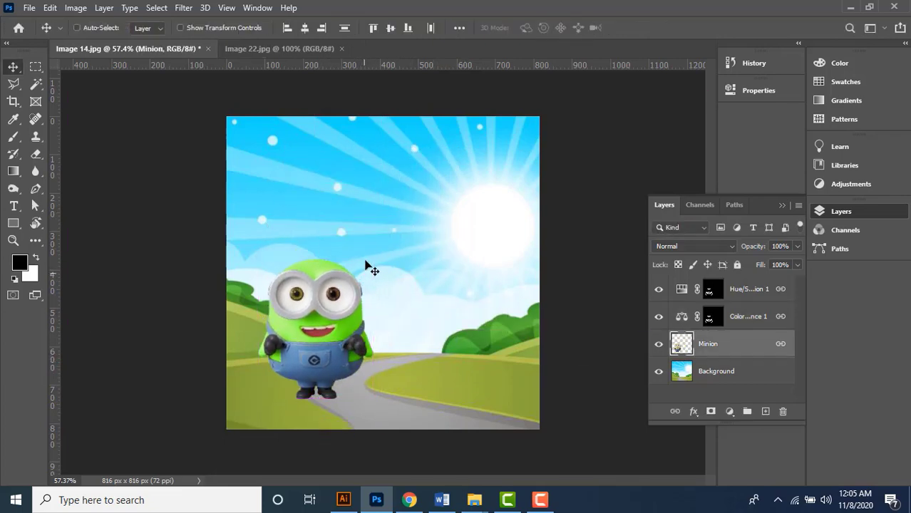
key("ctrl+t")
left_click_drag(377, 258, 355, 280)
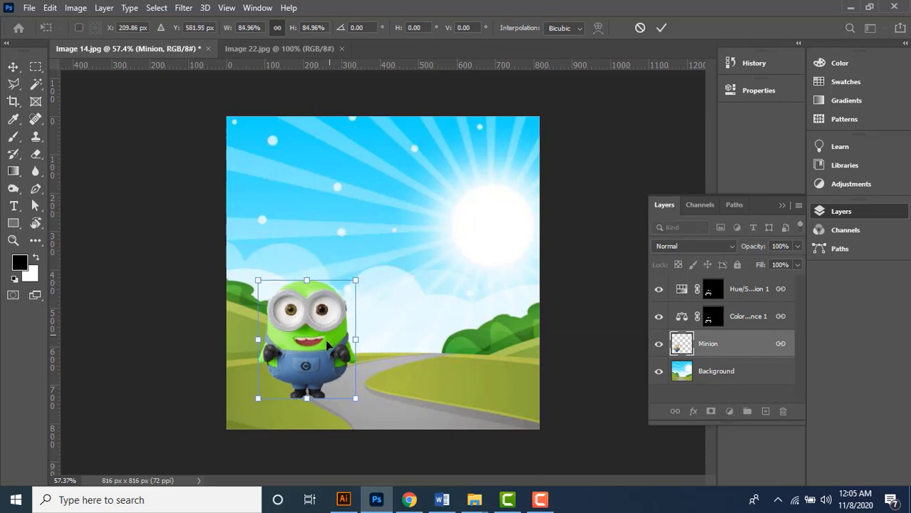
left_click_drag(327, 345, 317, 352)
left_click_drag(343, 299, 361, 277)
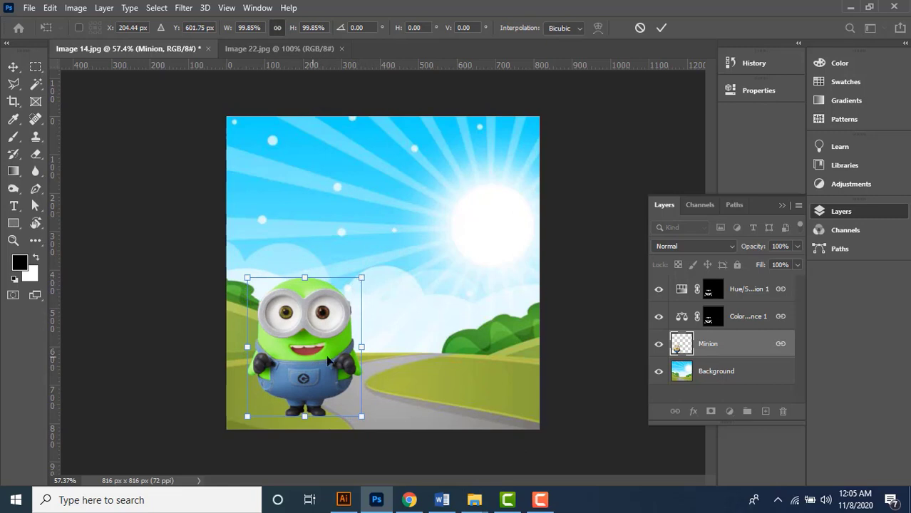
left_click_drag(327, 360, 368, 355)
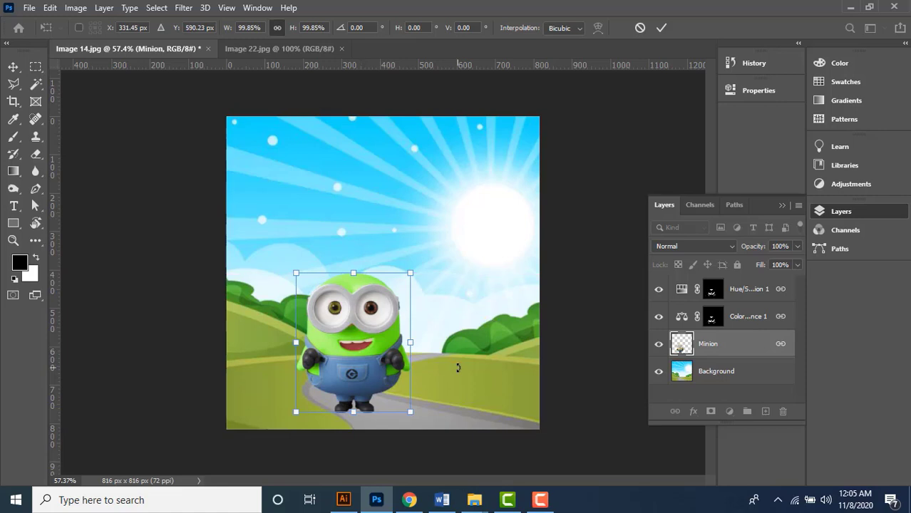
key("Return")
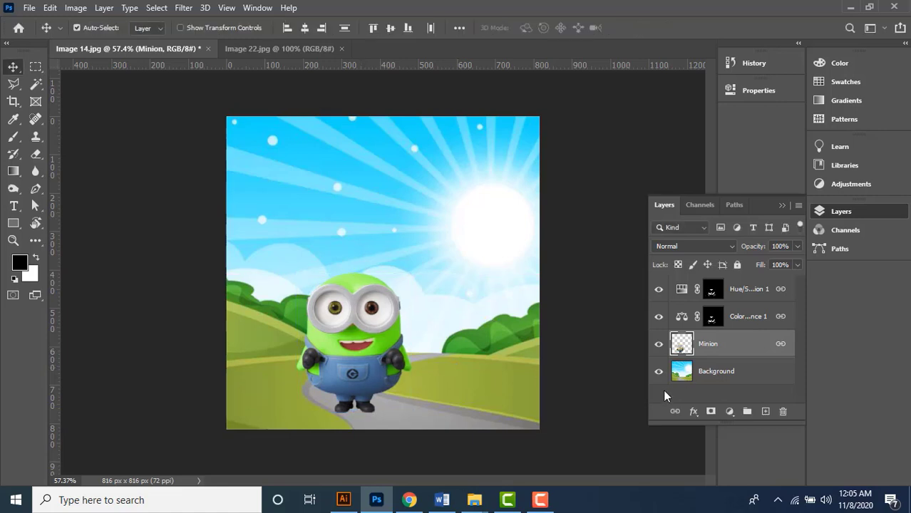
Unlink the Minion, Color Balance 1 and Hue/Saturation 1 layers from each other
left_click(750, 318, "shift")
left_click(753, 294, "shift")
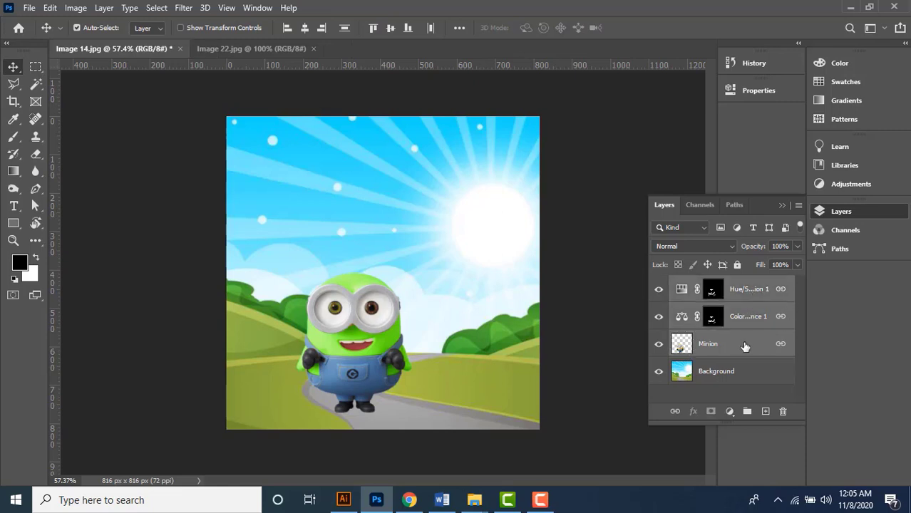
left_click(676, 414)
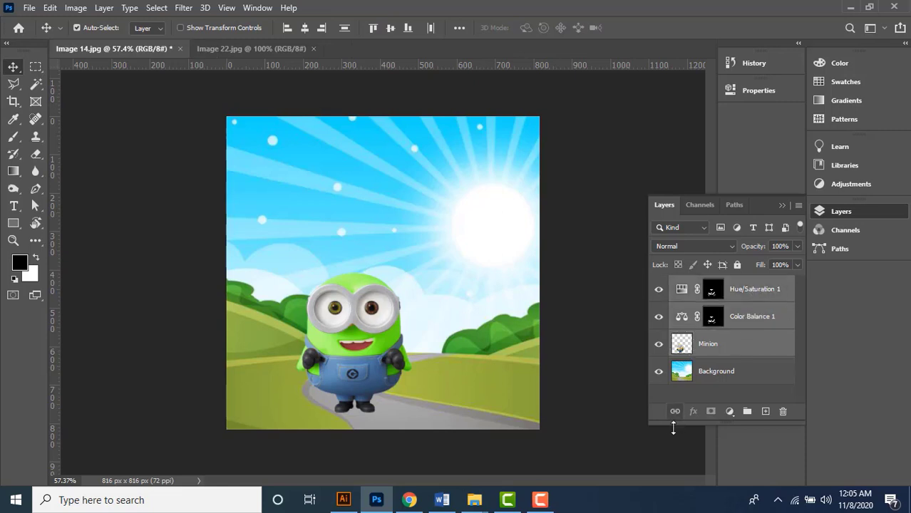
Try moving the unlinked Minion layer alone across the road, and undo that move
left_click(734, 349)
left_click_drag(363, 374, 419, 368)
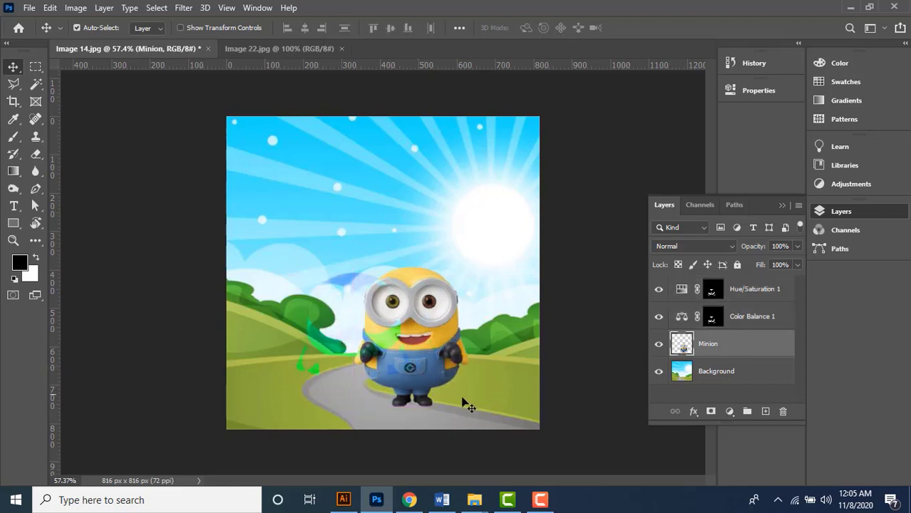
key("ctrl+z")
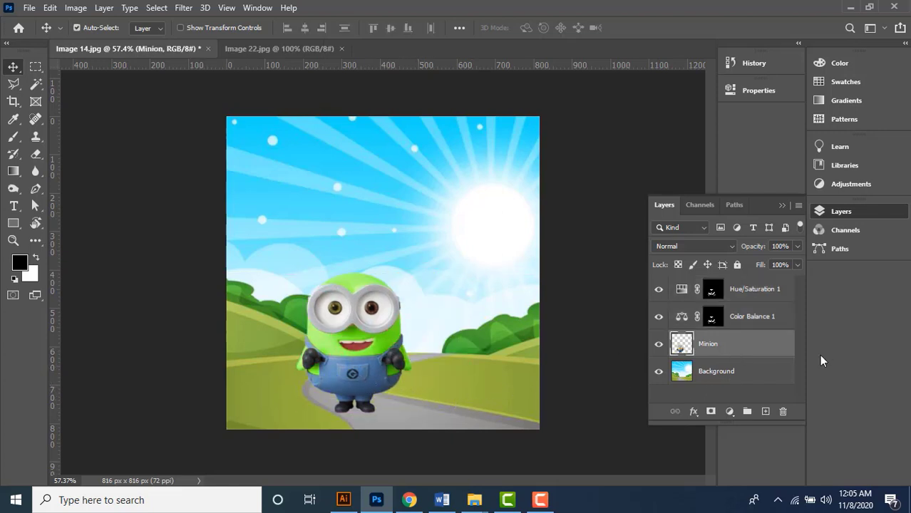
Select the Minion layer together with its two adjustment layers and link all three again
left_click(757, 321, "ctrl")
left_click(756, 290, "ctrl")
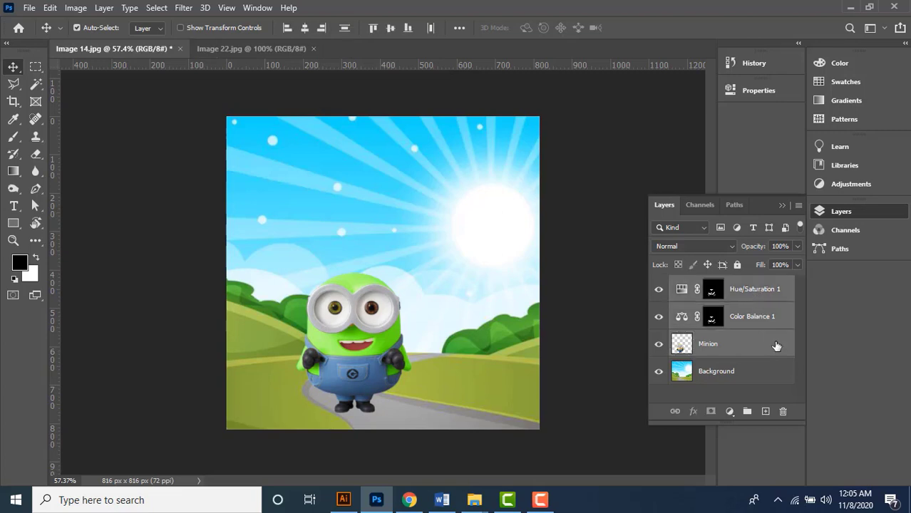
left_click(675, 413)
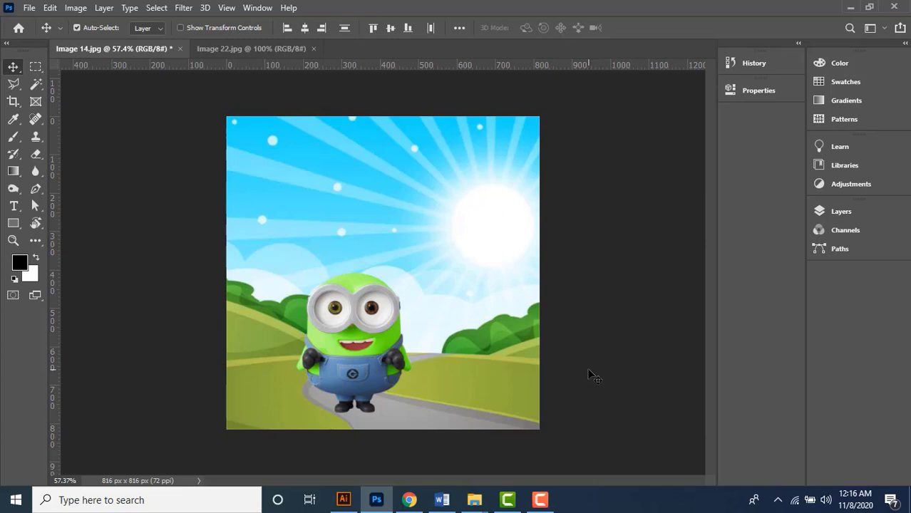
Select only the Minion layer, and review the available adjustment types and the commands for loading and saving selections
left_click(872, 213)
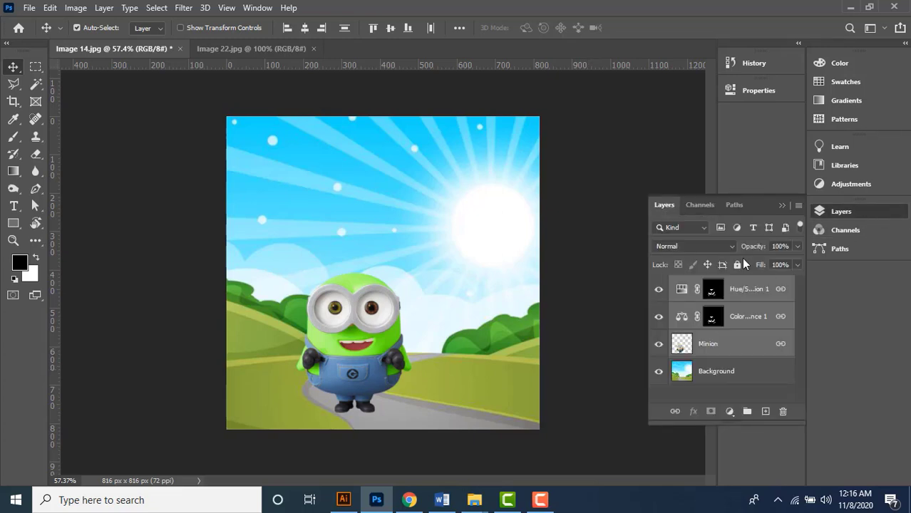
left_click(742, 350)
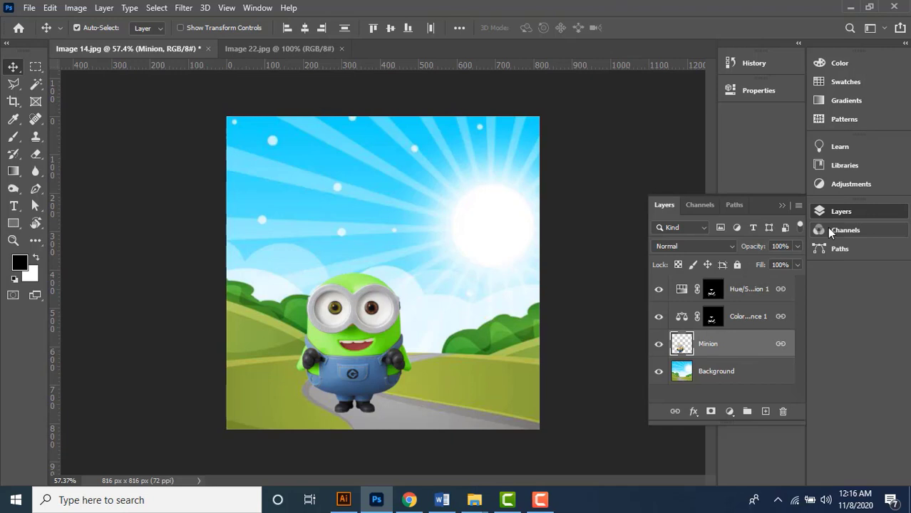
left_click(849, 184)
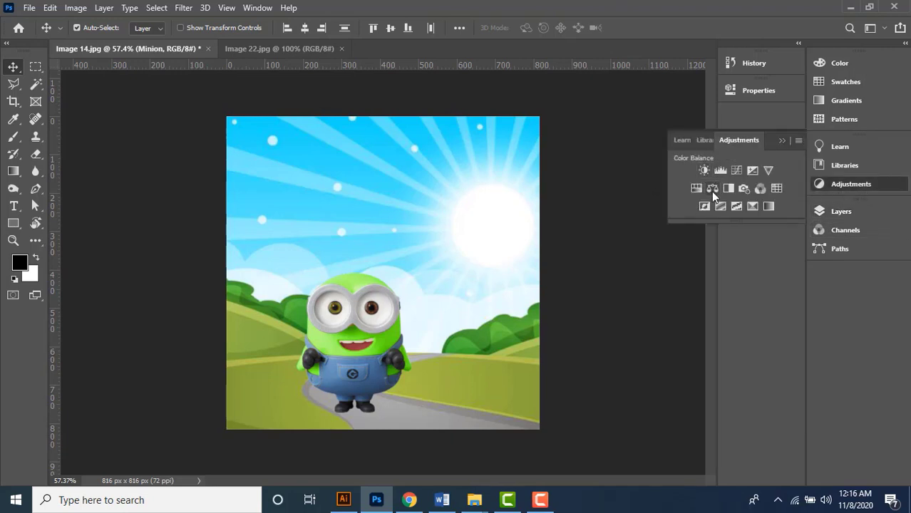
left_click(853, 185)
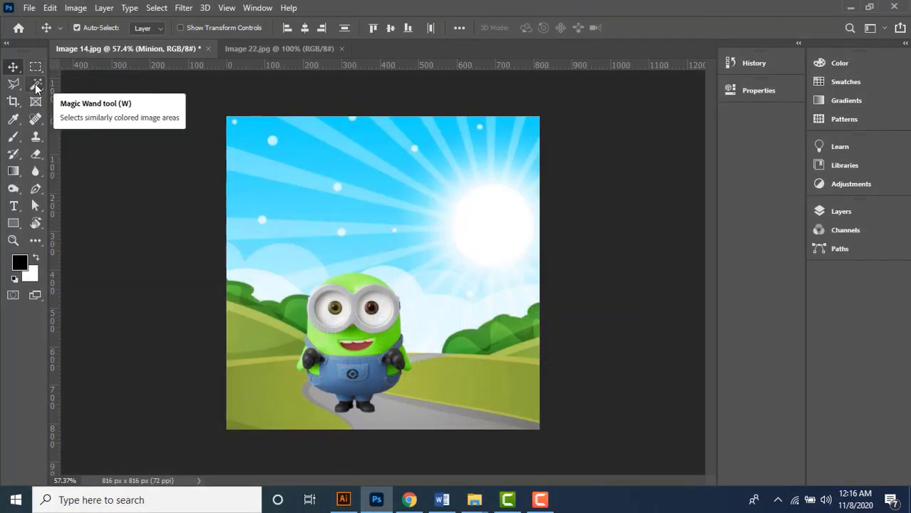
left_click(157, 8)
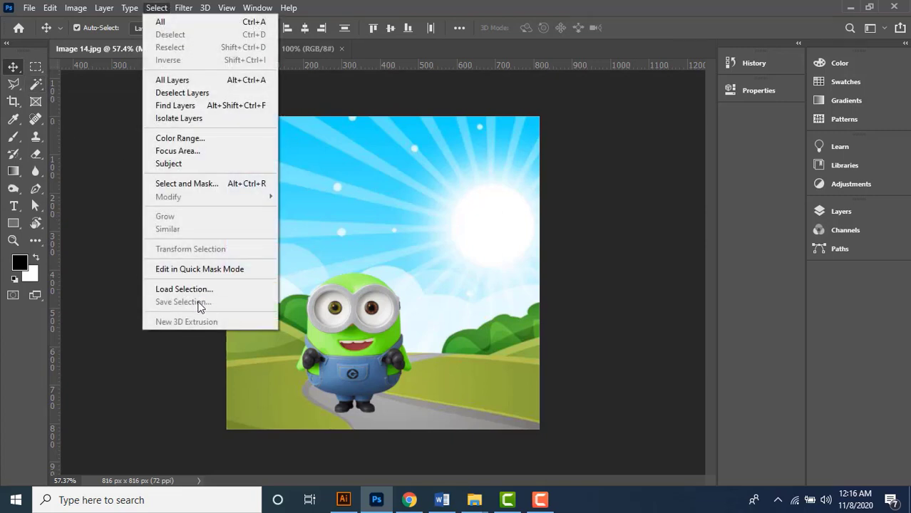
left_click(165, 392)
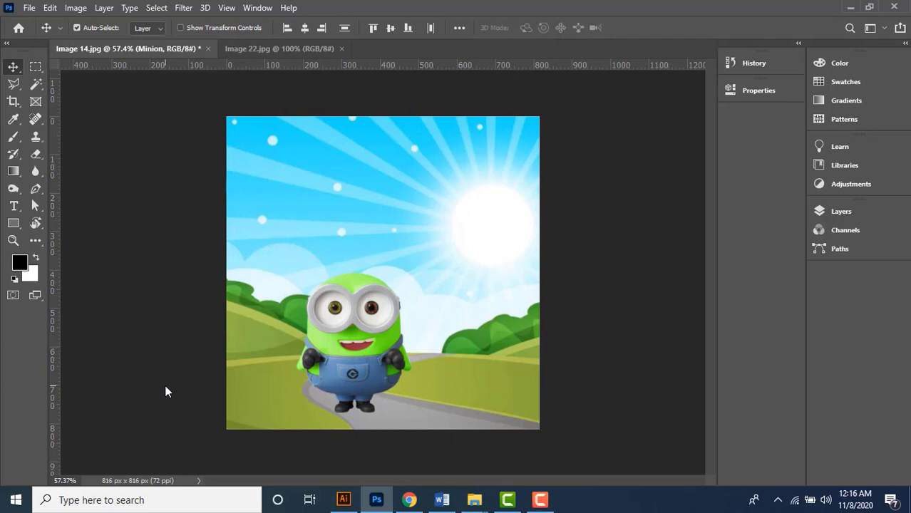